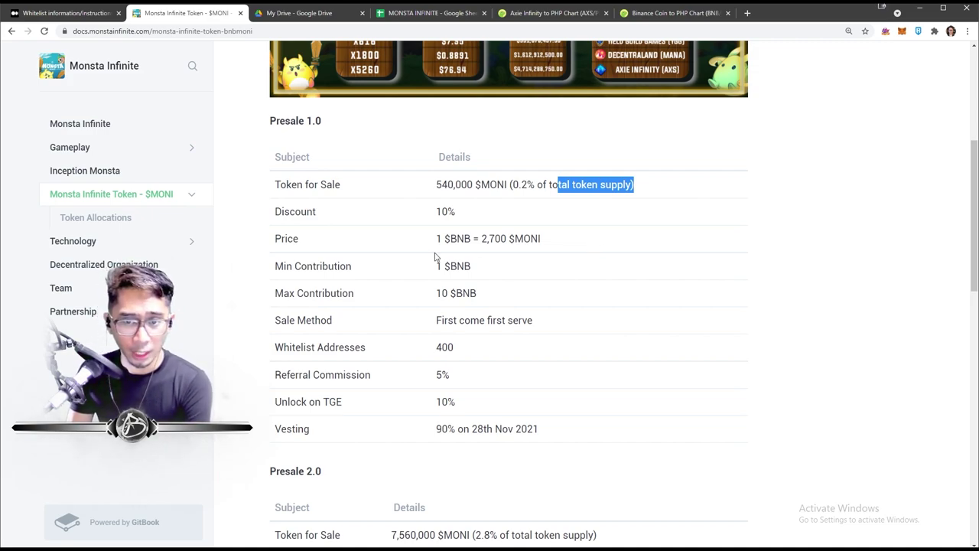
- Compare the Presale 1.0 and Presale 2.0 prices, and review Presale 1.0's token allocation, discount and whitelist address count in the docs
drag(558, 246, 445, 240)
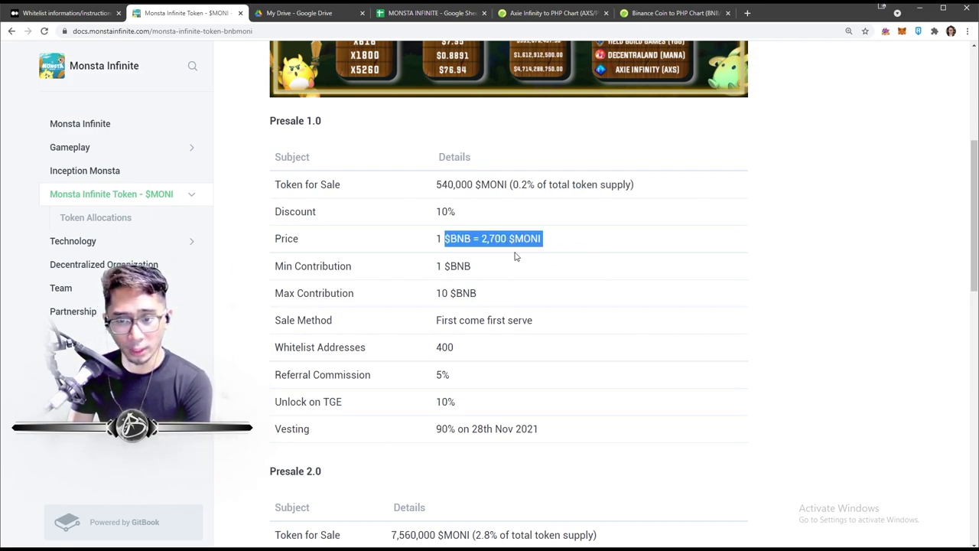
scroll(522, 256, down, 3)
scroll(477, 312, up, 2)
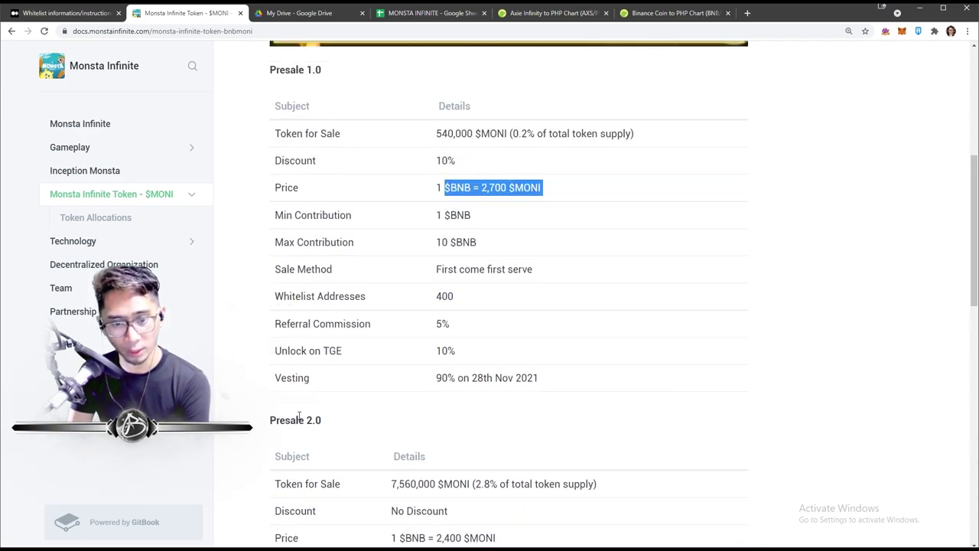
scroll(341, 100, down, 1)
drag(524, 433, 403, 436)
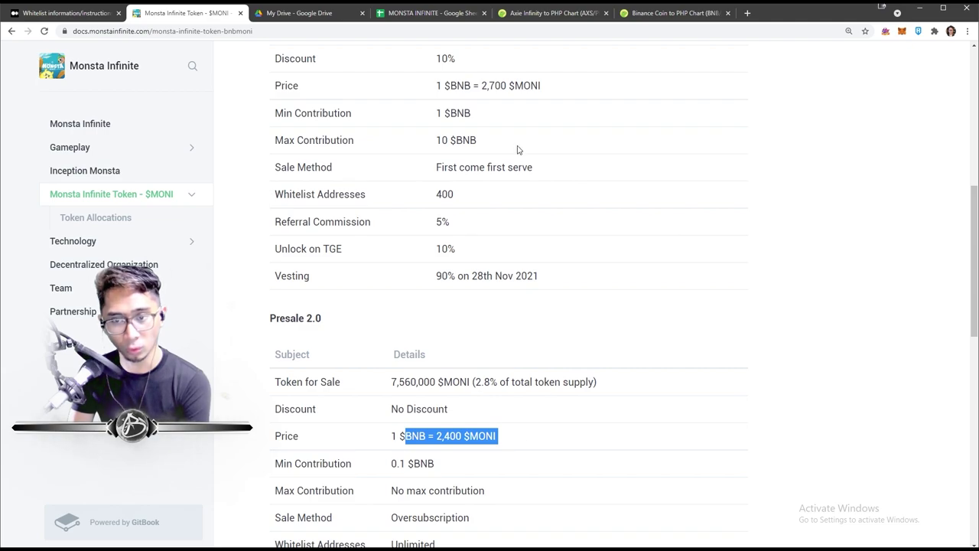
drag(569, 92, 450, 86)
scroll(457, 186, up, 2)
drag(457, 212, 432, 184)
scroll(459, 259, down, 1)
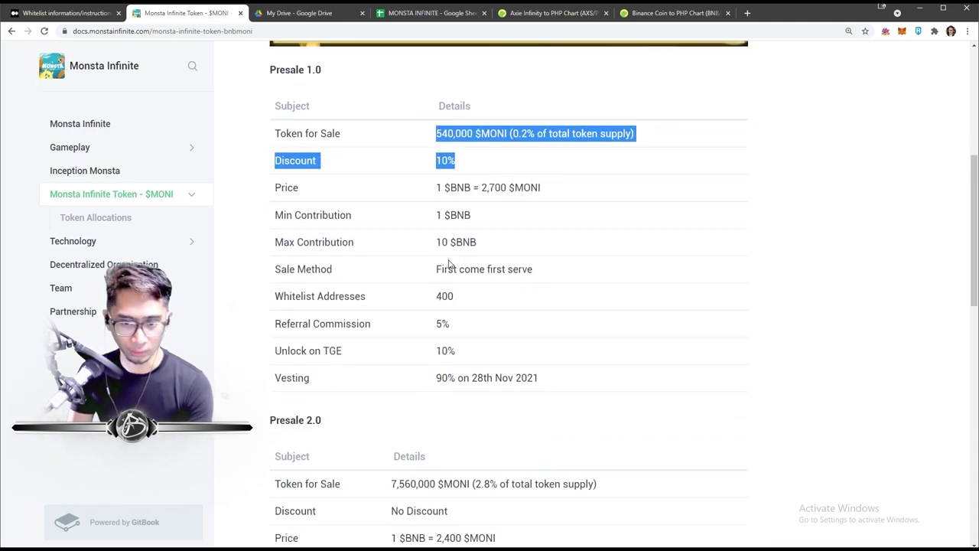
scroll(481, 270, down, 1)
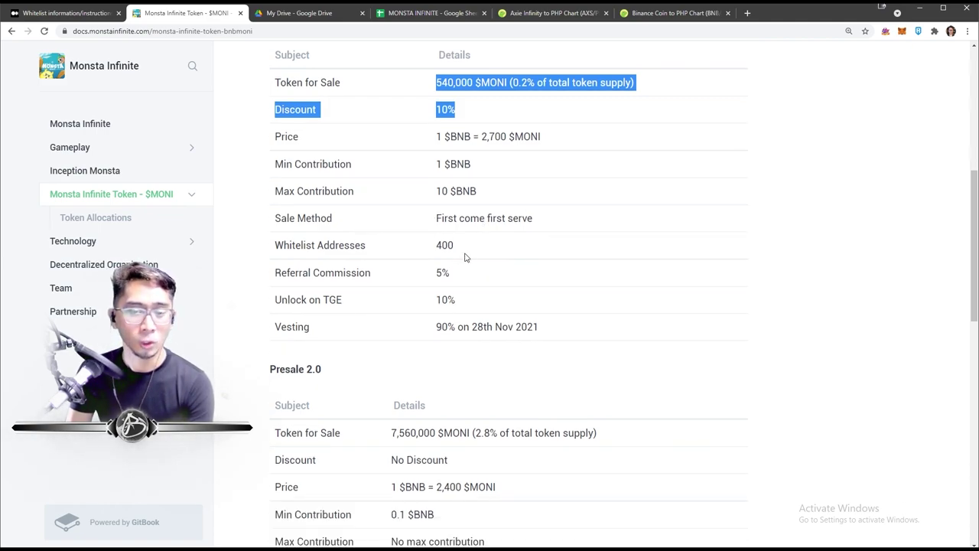
drag(461, 247, 396, 246)
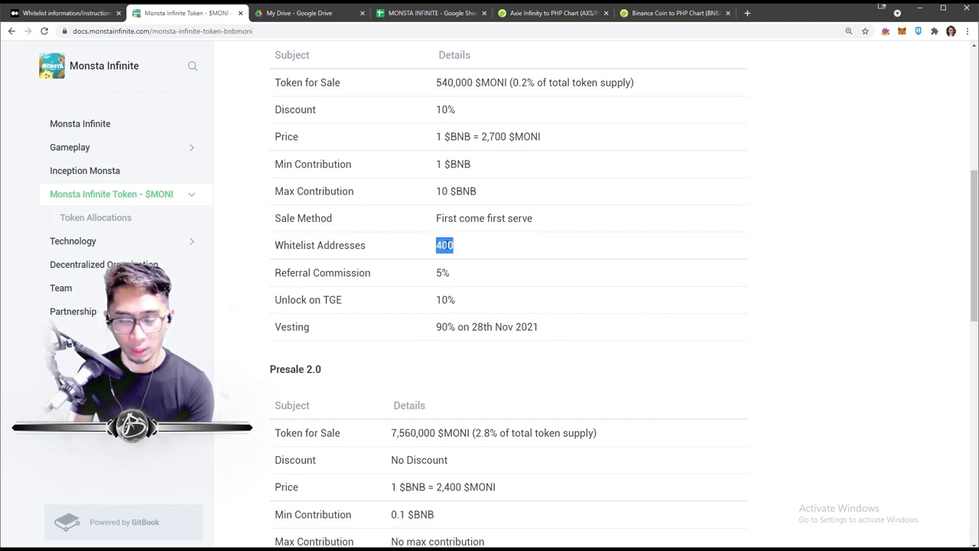
- Switch to the MONSTA INFINITE spreadsheet and hide its menu header to give the Whitelist Math sheet more room
click(417, 13)
click(416, 333)
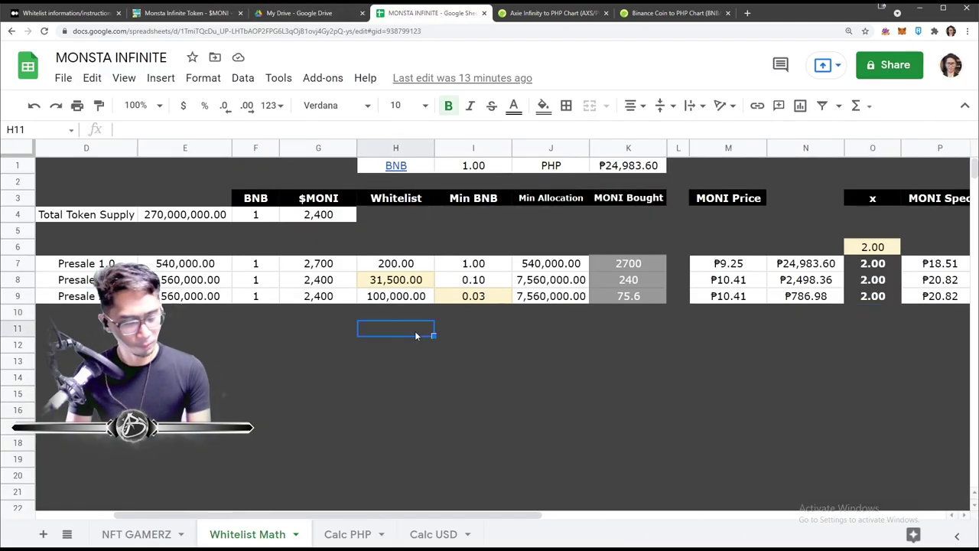
key(ctrl+plus)
key(Up)
key(Up)
key(Left)
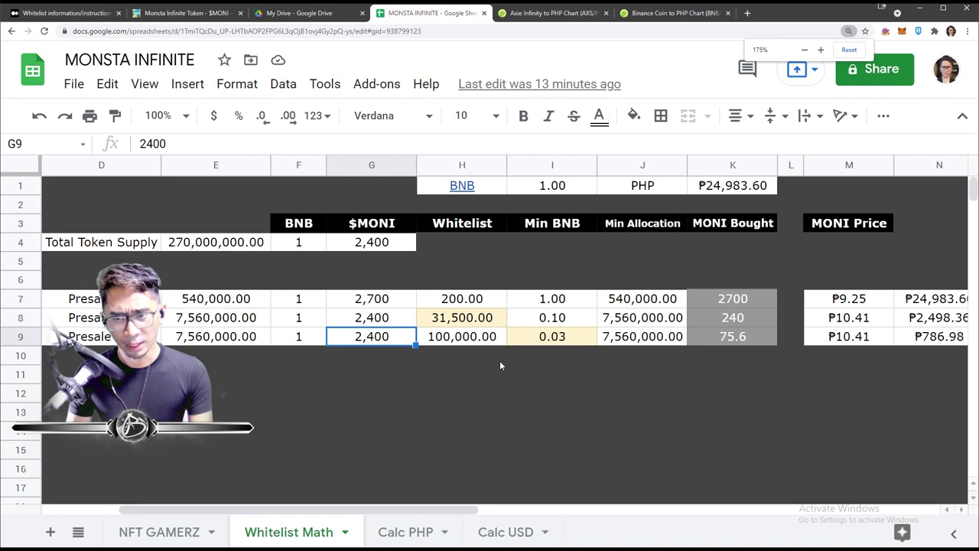
click(962, 116)
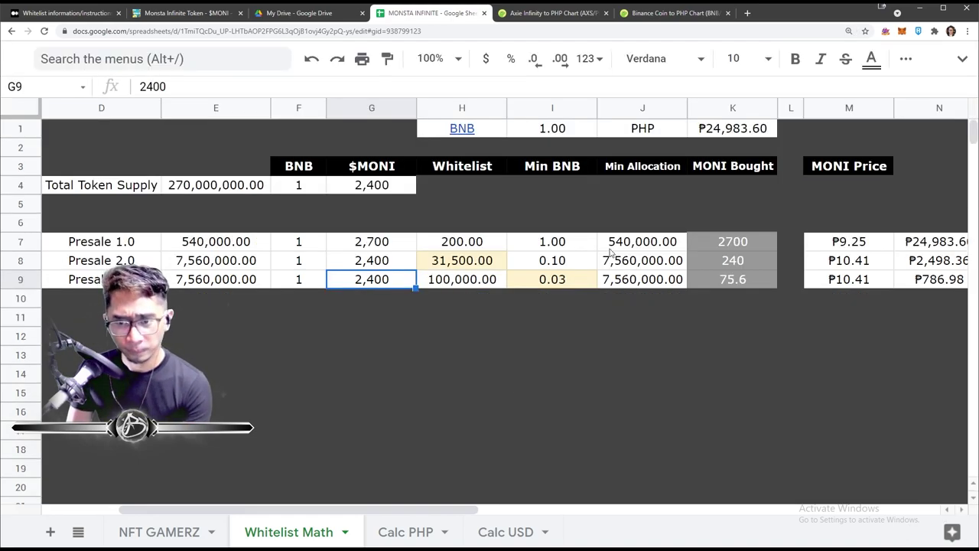
- Set the Presale 1.0 whitelist count in cell H7 to 400
click(480, 247)
text(400)
click(522, 321)
- Check the Presale 1.0 minimum contribution in the Monsta Infinite token docs
click(182, 15)
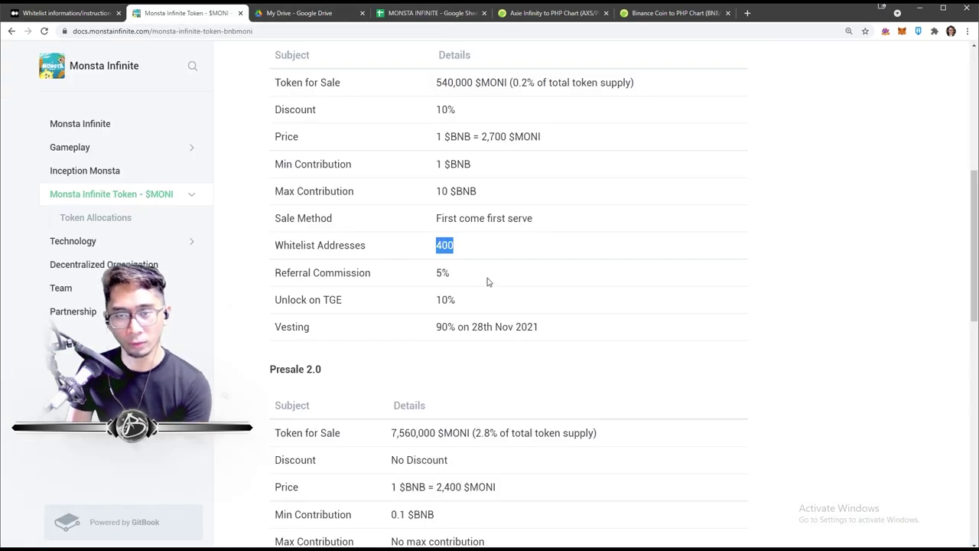
scroll(487, 283, up, 1)
drag(472, 216, 450, 216)
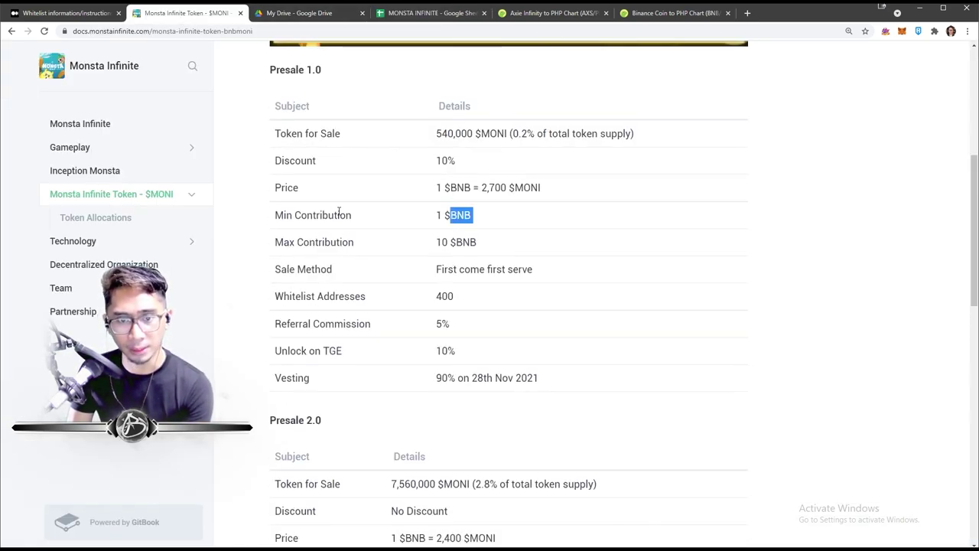
drag(316, 216, 351, 216)
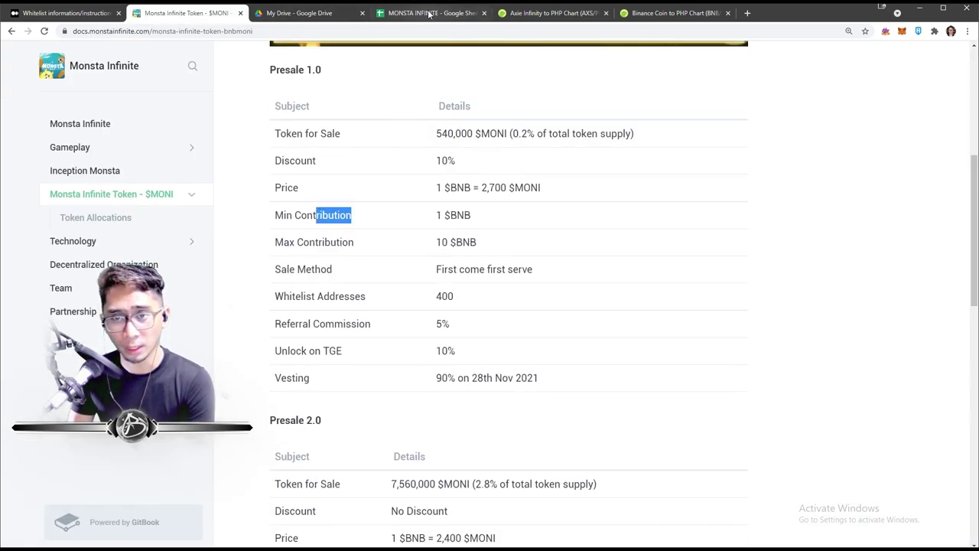
- Switch to the CoinGecko Binance Coin page and refresh it to check the current BNB price in PHP
click(665, 13)
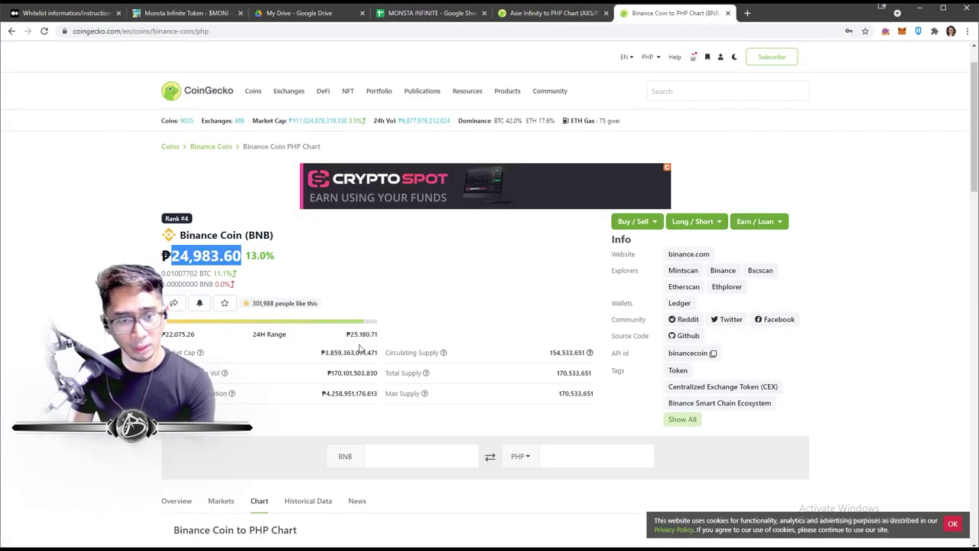
click(247, 247)
key(F5)
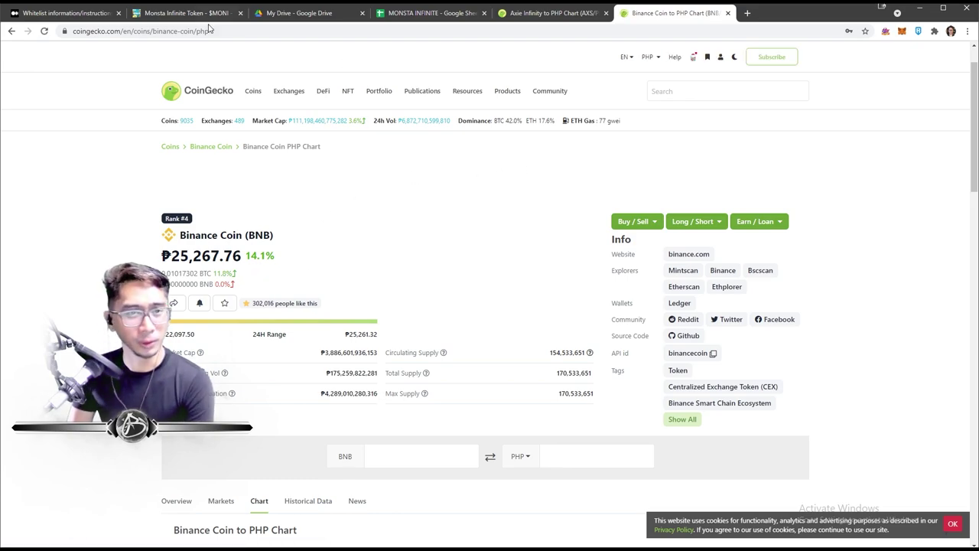
- Back in the Whitelist Math sheet, add the label MONI in cell J6 above the Presale 1.0 minimum allocation
click(428, 13)
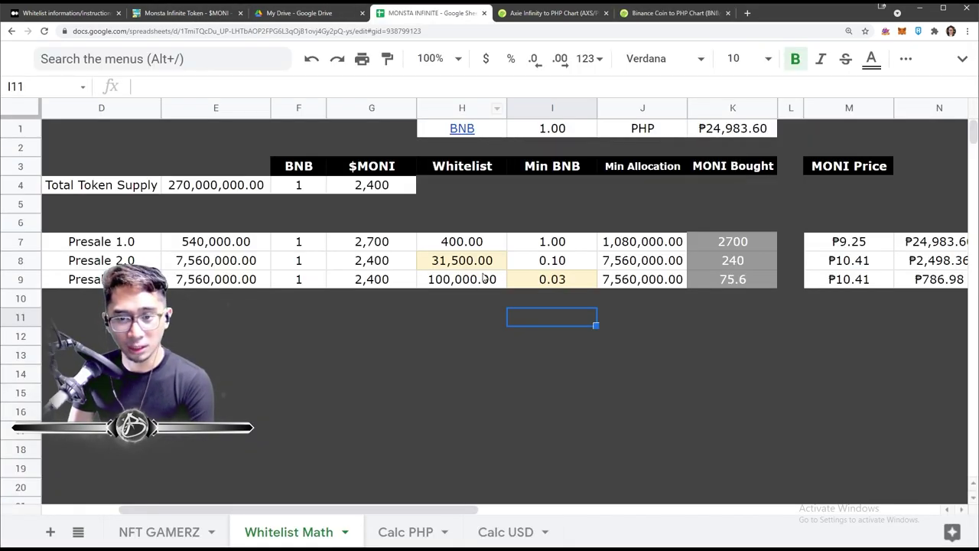
click(471, 247)
click(633, 246)
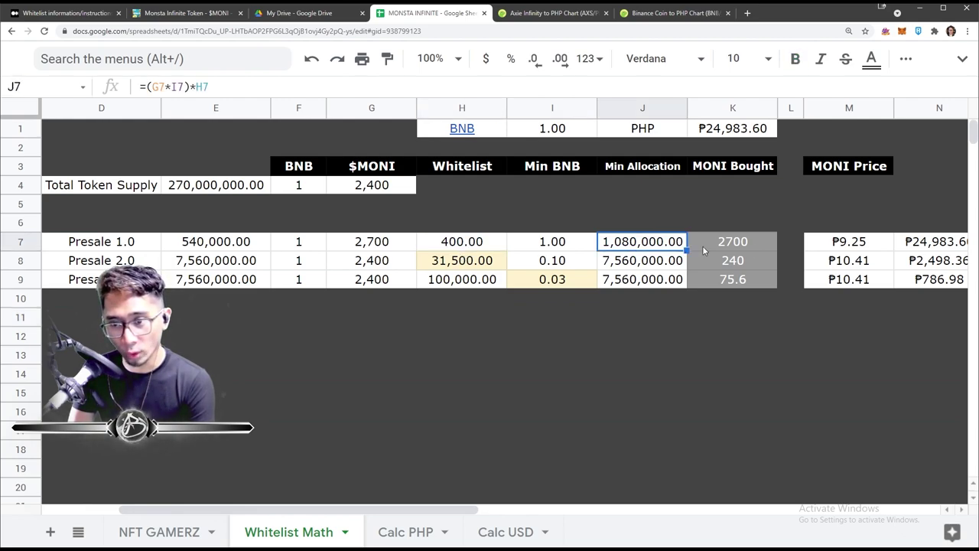
click(653, 228)
text(MON)
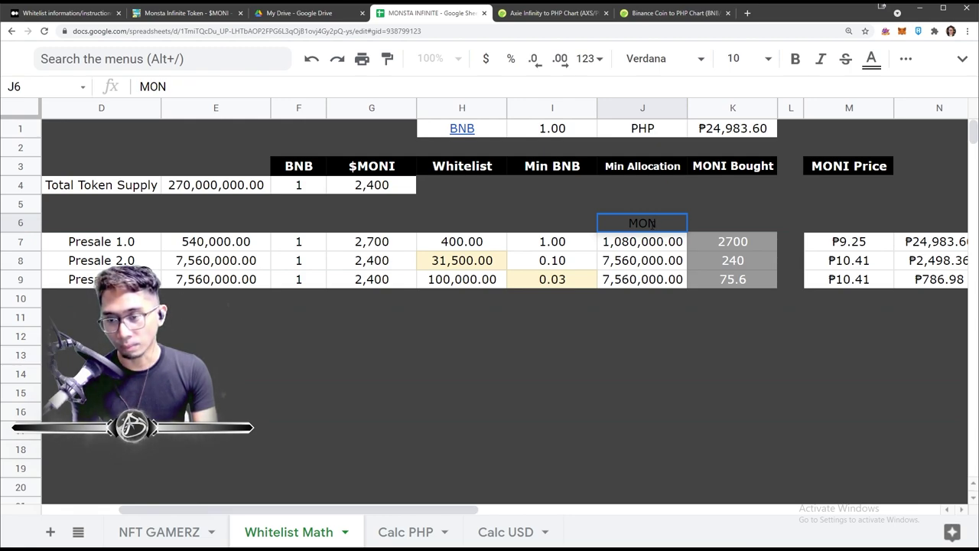
text(I)
key(Return)
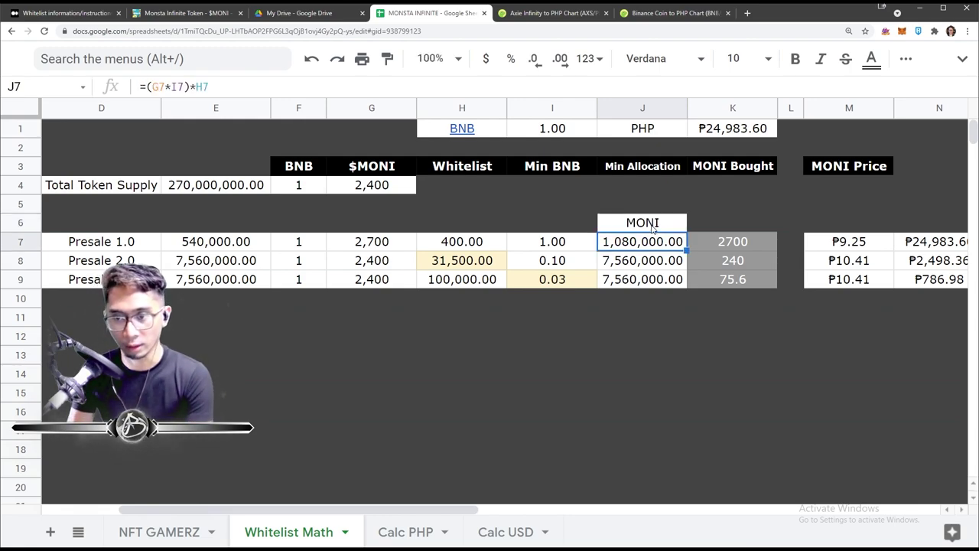
- Compare the Presale 1.0 minimum allocation and token supply formulas with the tokens for sale stated in the docs
click(634, 263)
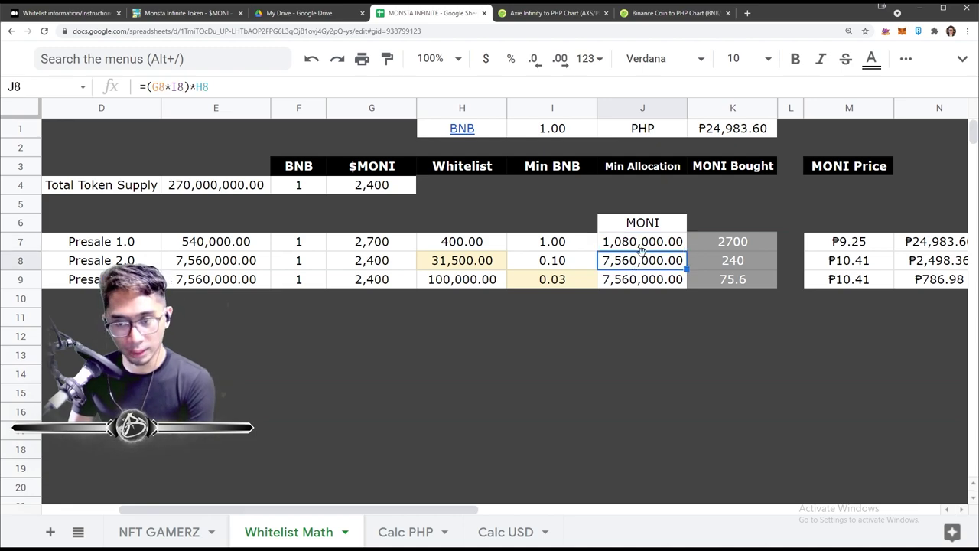
click(639, 247)
click(208, 250)
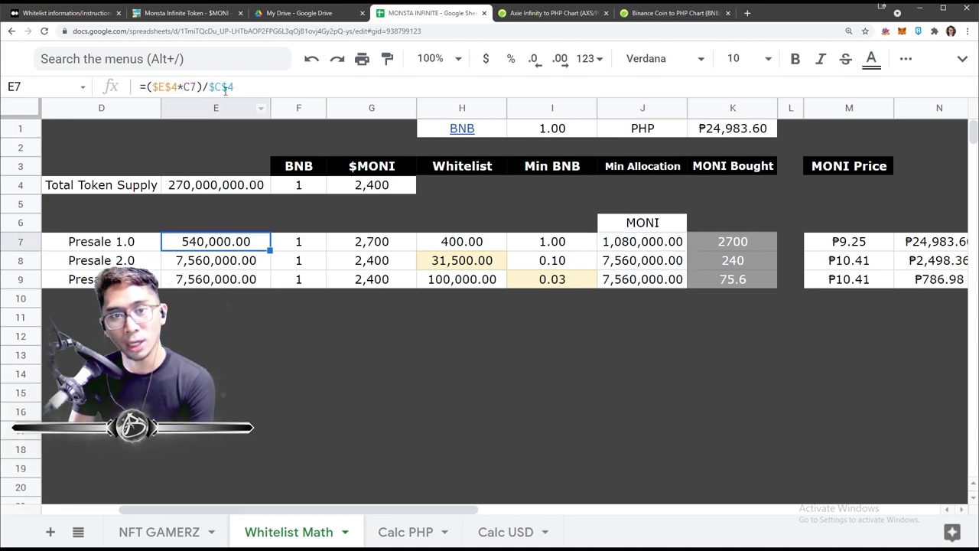
click(214, 13)
drag(436, 133, 491, 133)
- Return to the spreadsheet and set the Presale 1.0 whitelist count to 200
click(451, 13)
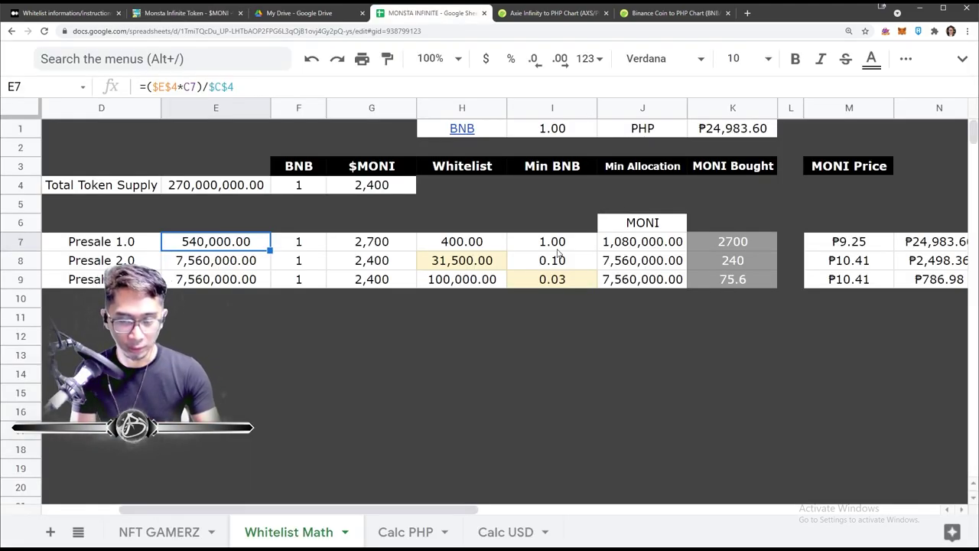
click(480, 247)
text(200)
key(Return)
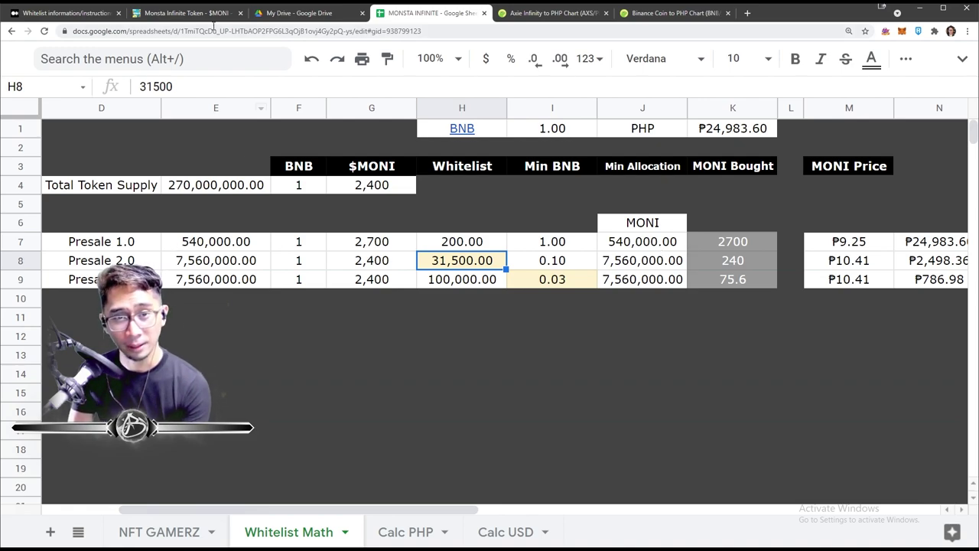
- Check the Presale 1.0 maximum contribution in the token docs, enlarging the page to 175% for readability
click(187, 13)
drag(310, 242, 511, 251)
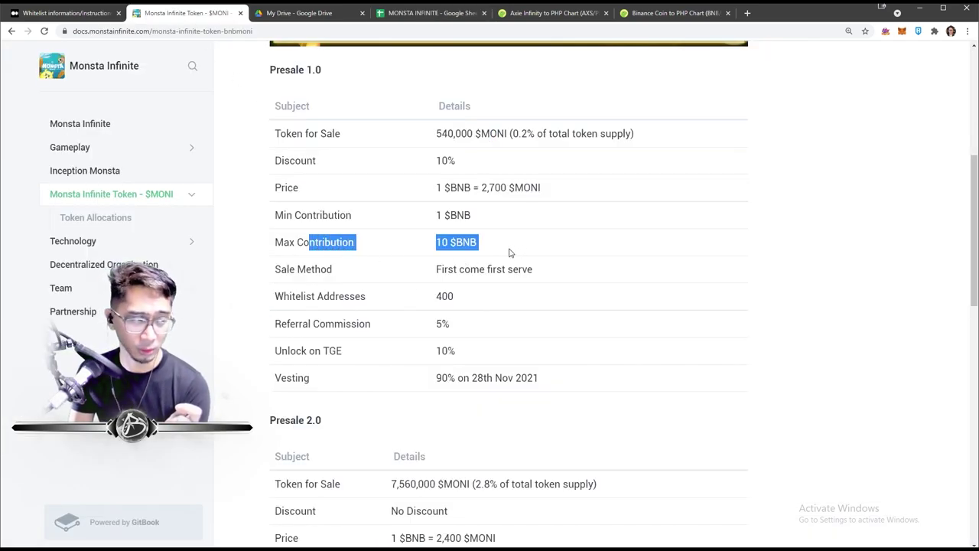
key(ctrl+plus)
key(ctrl+plus)
key(ctrl+plus)
key(ctrl+plus)
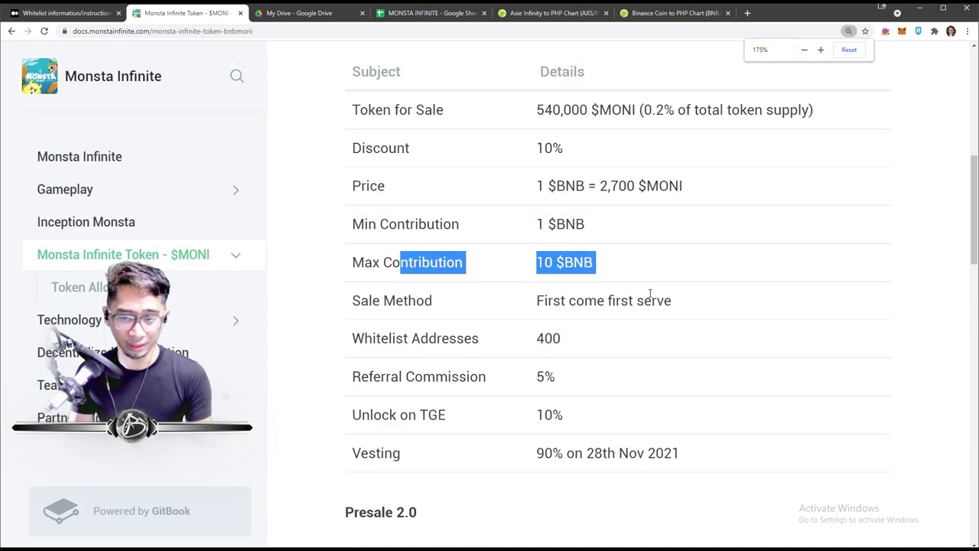
- Return to the spreadsheet and set the Presale 1.0 BNB contribution in cell I7 to 20
click(440, 13)
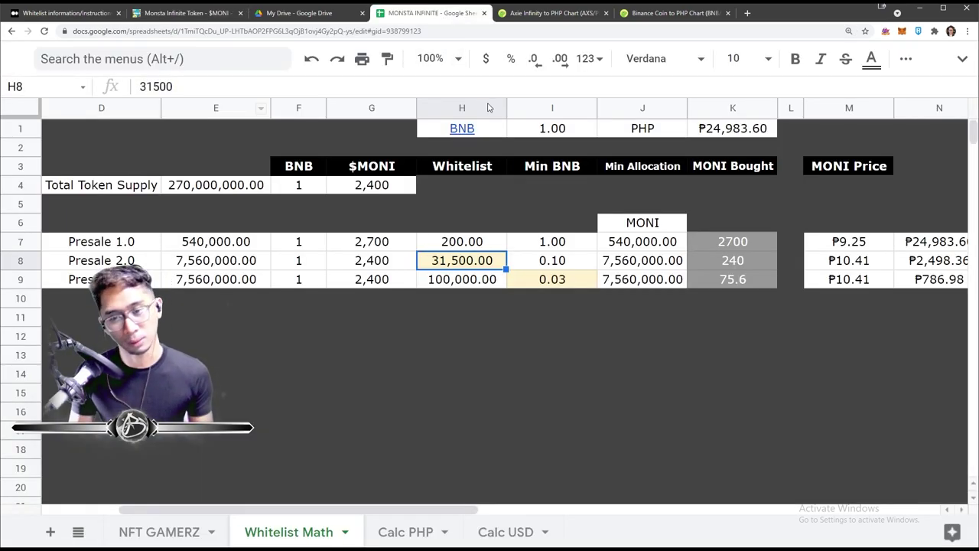
click(480, 250)
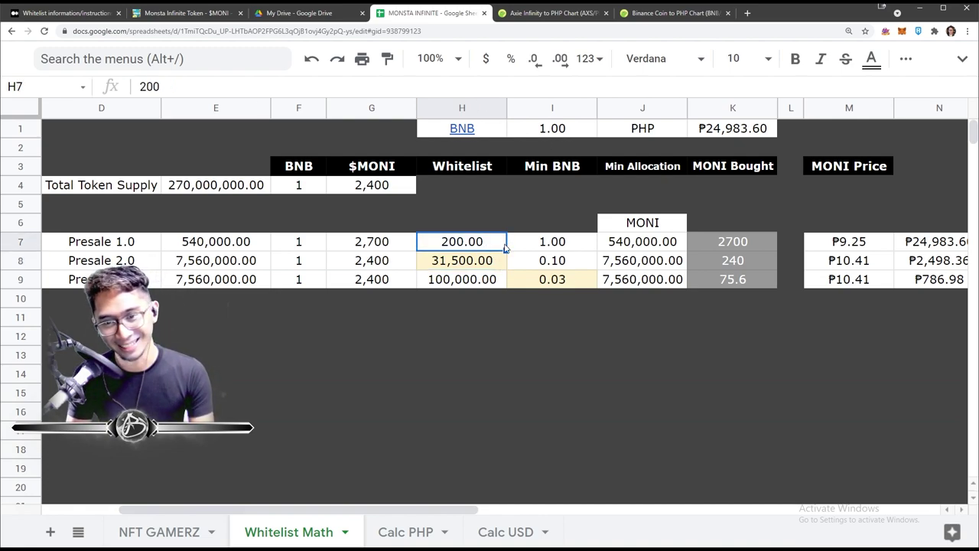
click(563, 251)
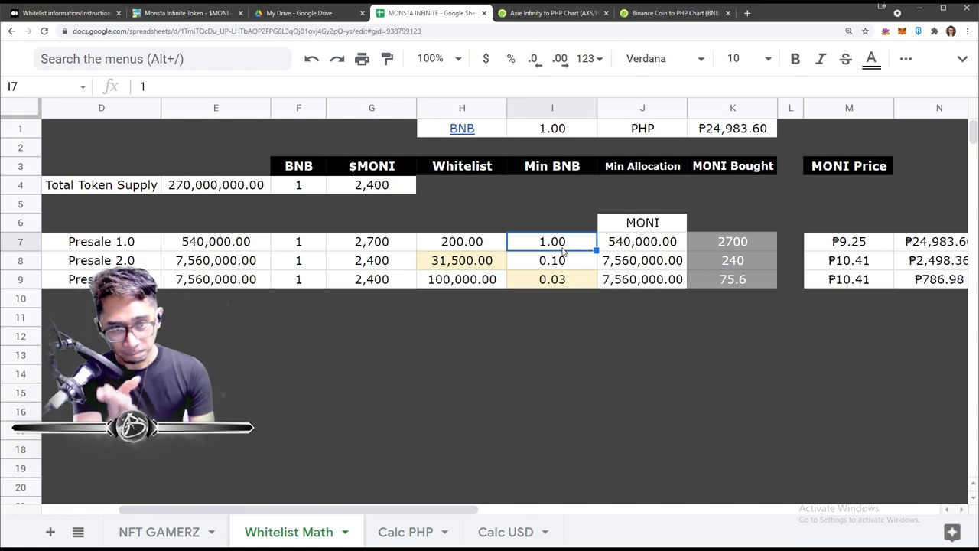
text(20)
key(Return)
- Add the label MAX in cell I6 above the Presale 1.0 BNB contribution
click(540, 173)
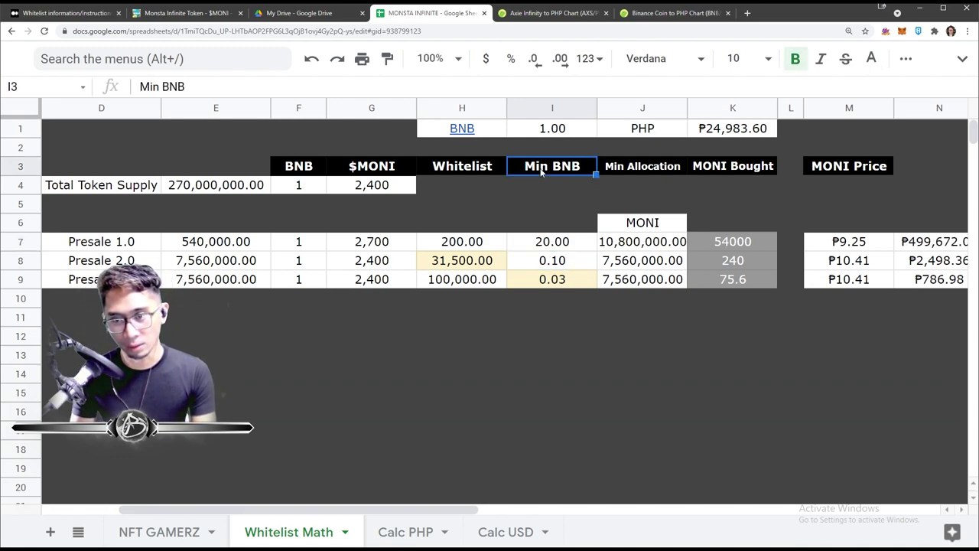
click(546, 221)
text(MAX)
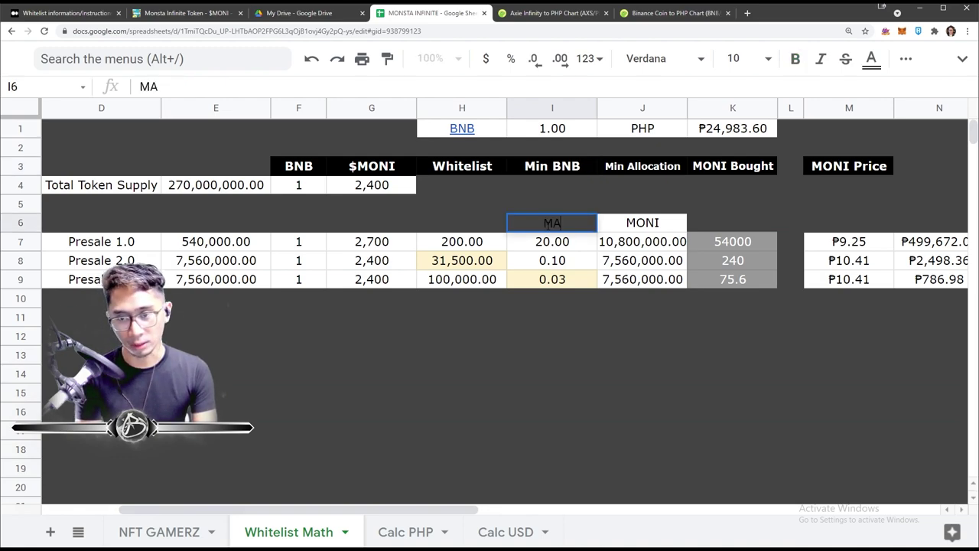
key(Up)
- Set the Presale 1.0 BNB contribution in cell I7 to 10
click(552, 244)
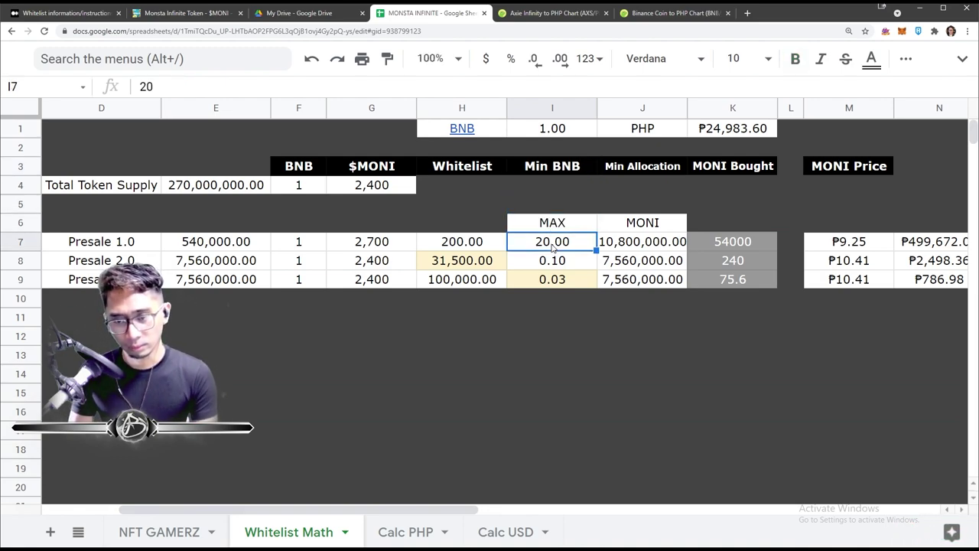
text(10)
key(Return)
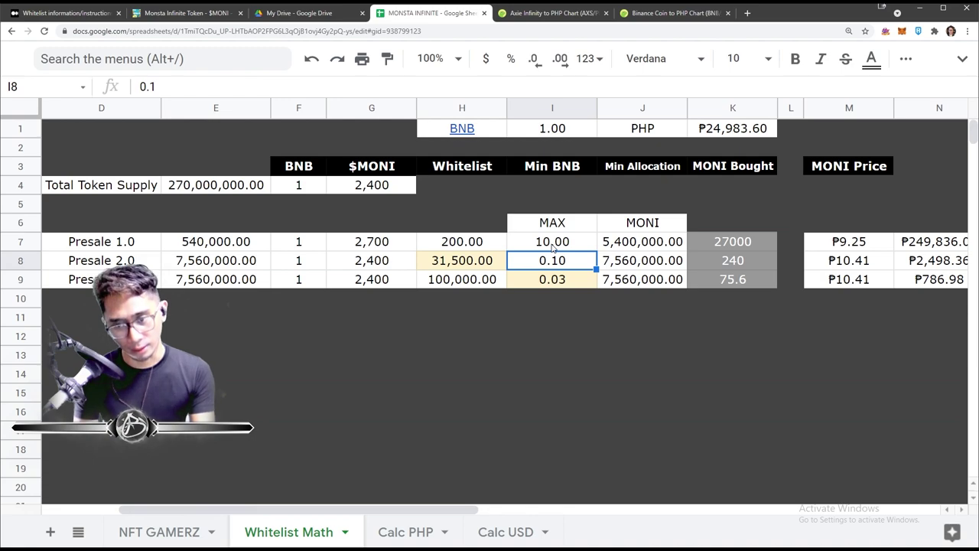
- Check the Presale 1.0 allocation against its token supply and set its whitelist count in cell H7 to 20
click(637, 243)
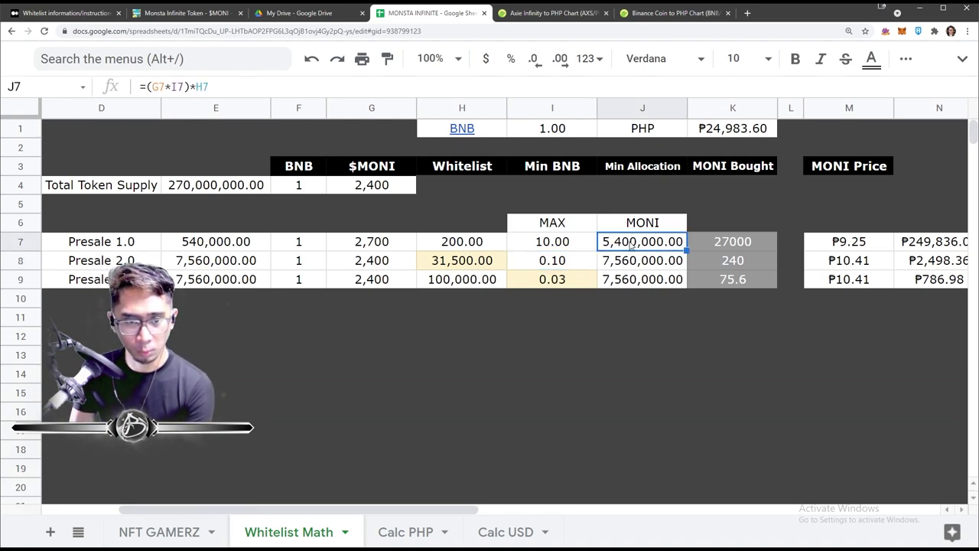
click(201, 250)
click(467, 251)
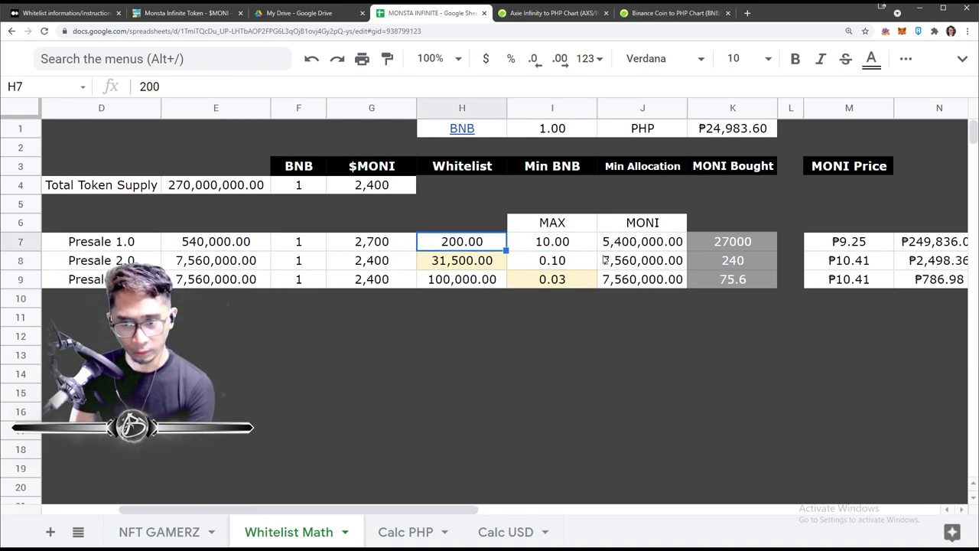
text(20)
click(471, 339)
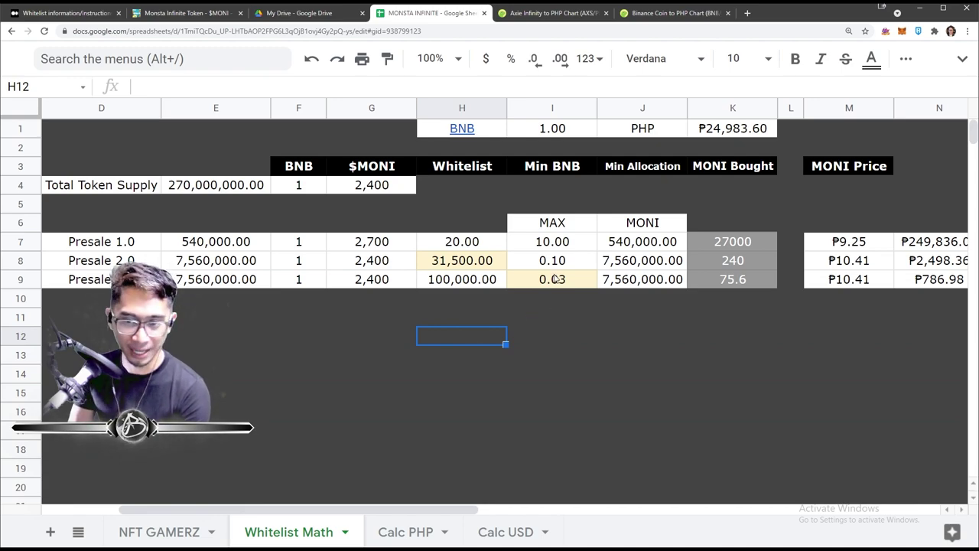
click(559, 243)
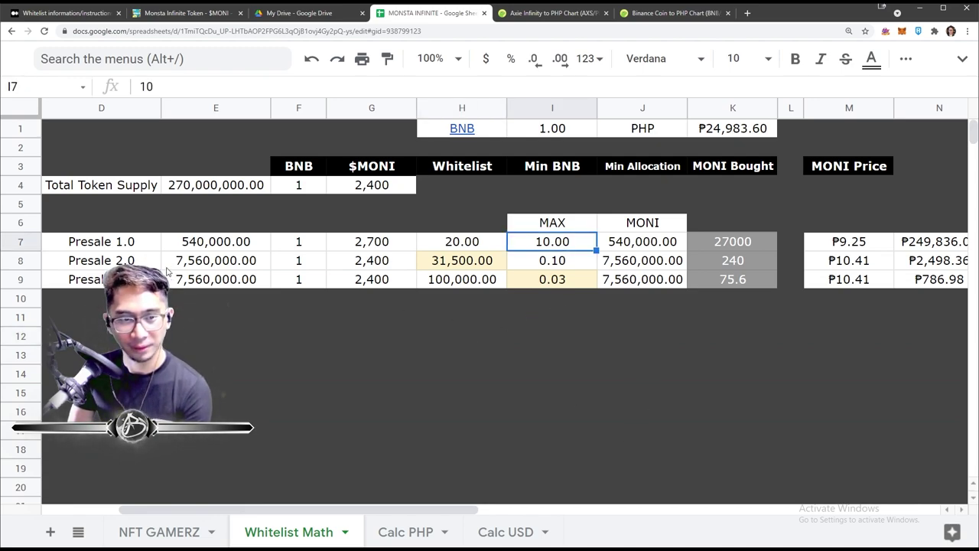
- Set the Presale 1.0 whitelist count in cell H7 to 200 and its BNB contribution in cell I7 to 1
click(23, 241)
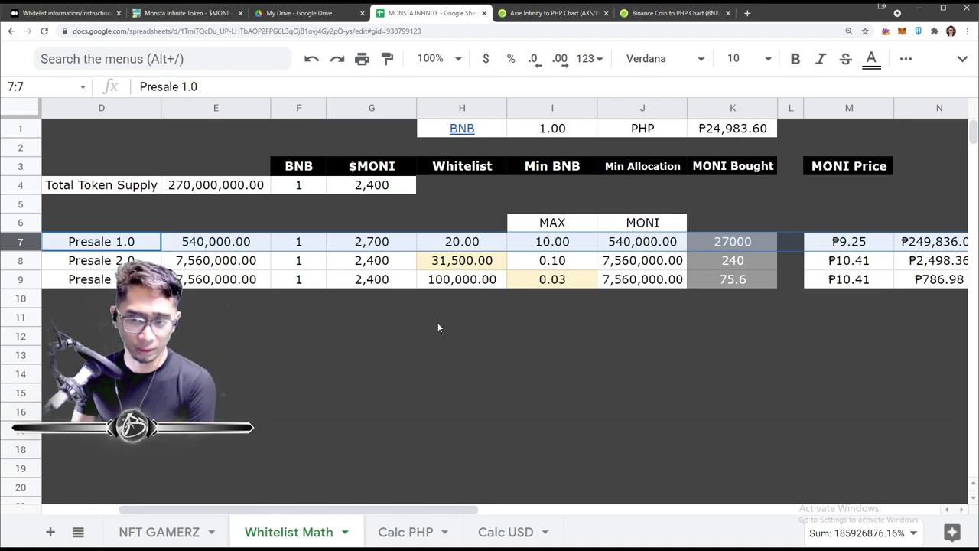
click(657, 243)
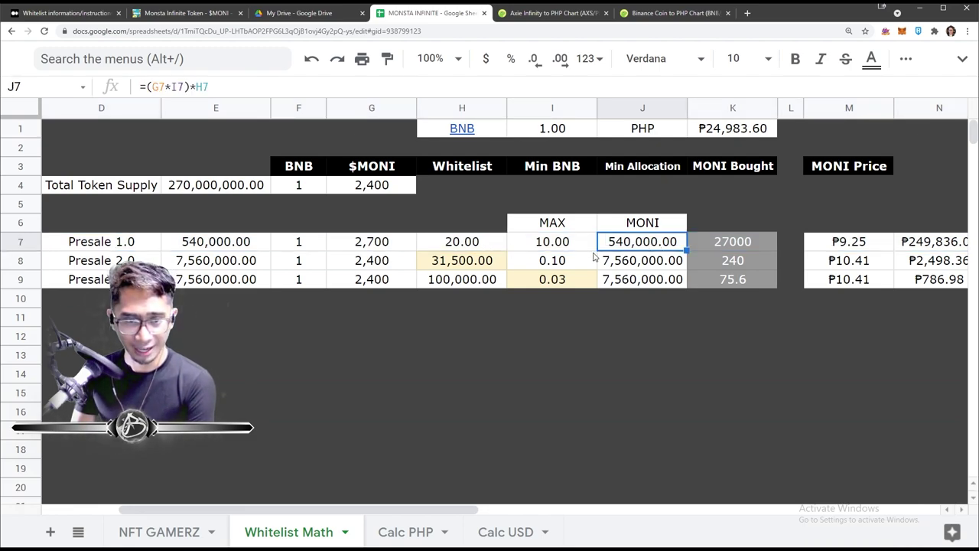
click(467, 264)
click(489, 247)
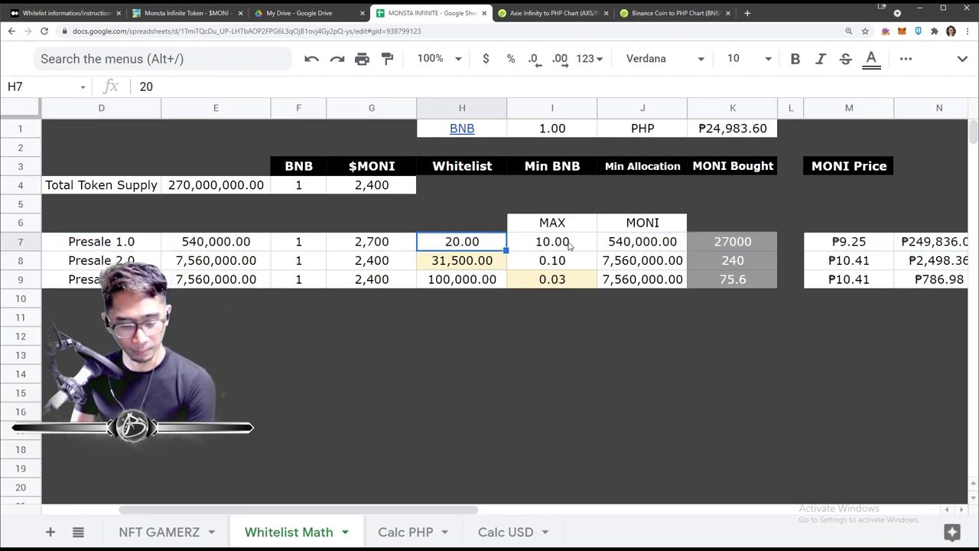
text(200)
key(Tab)
text(1)
click(622, 322)
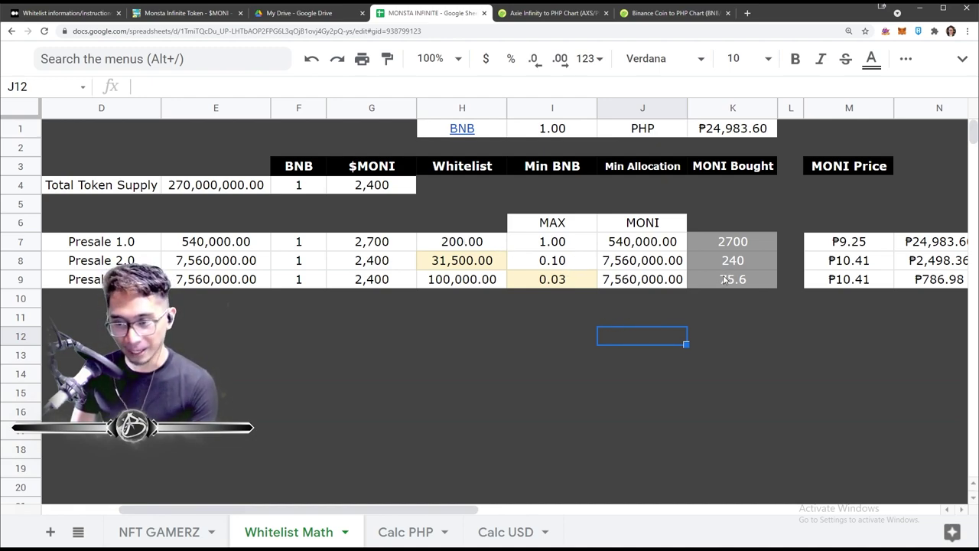
- Examine the Presale 2.0 values in row 8, switch to Telegram to check the forwarded allocation calculation, and return to the spreadsheet
click(459, 264)
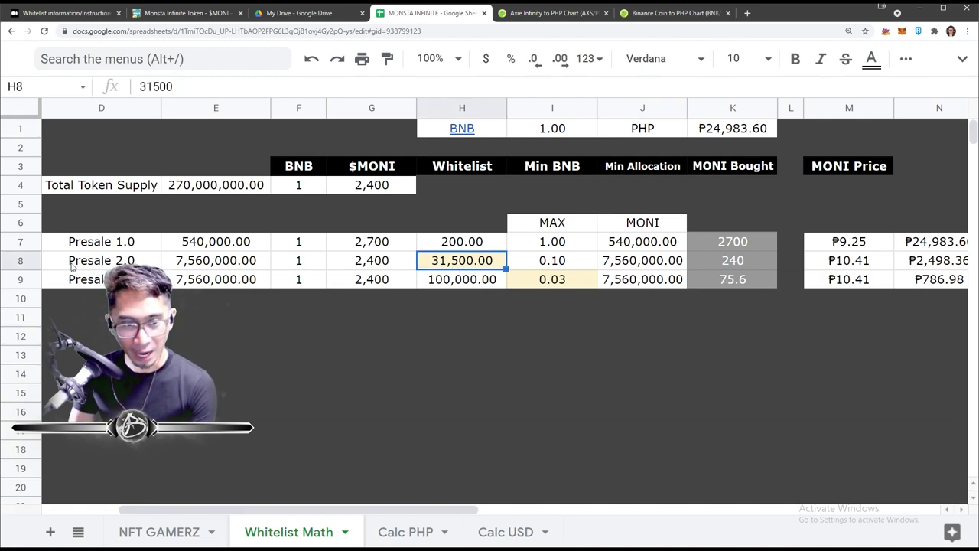
click(21, 264)
click(575, 270)
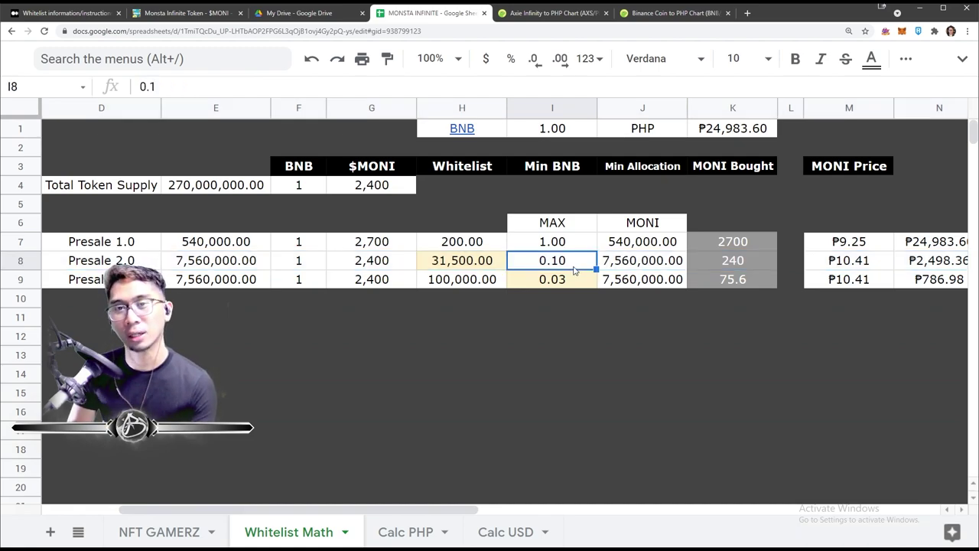
key(alt+Tab)
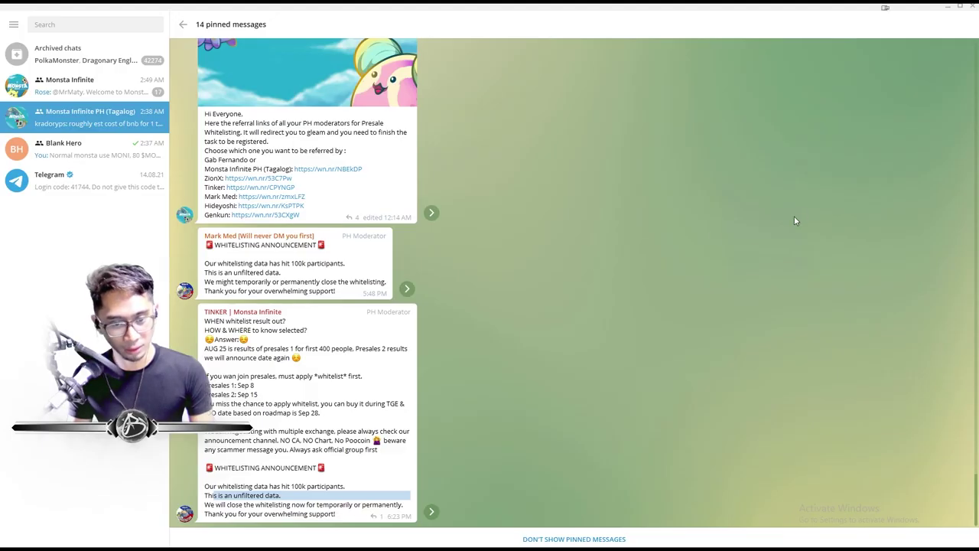
click(76, 153)
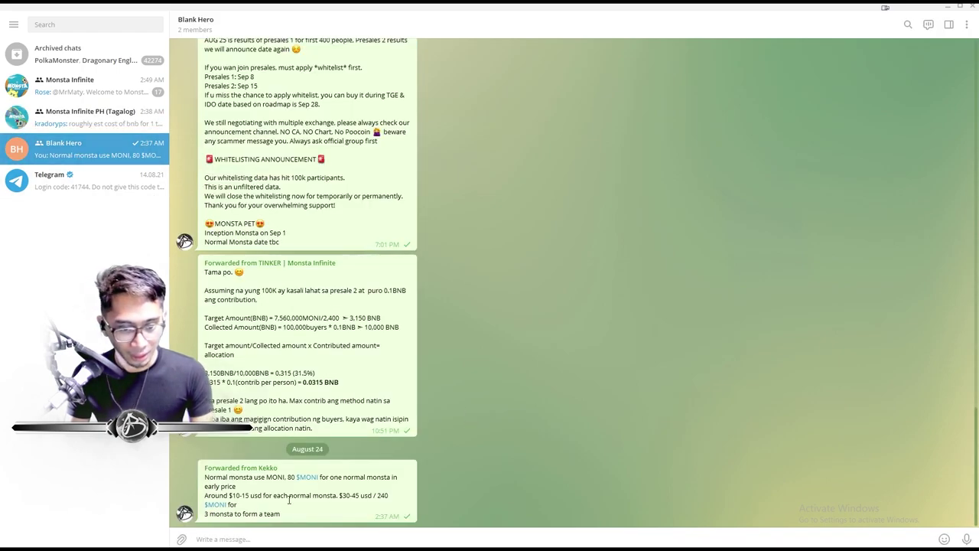
key(alt+Tab)
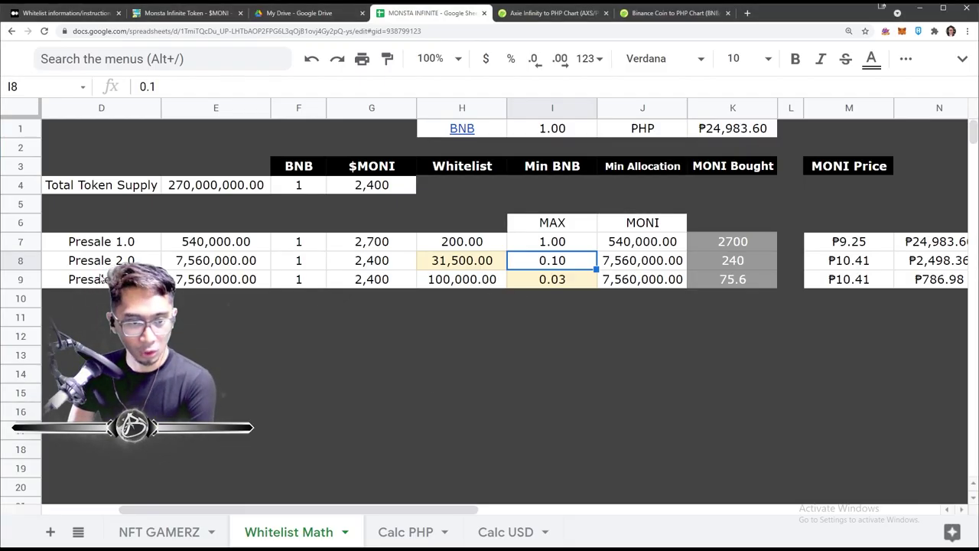
- Hide row 8, the first of the two Presale 2.0 rows
click(21, 260)
right_click(21, 260)
click(80, 355)
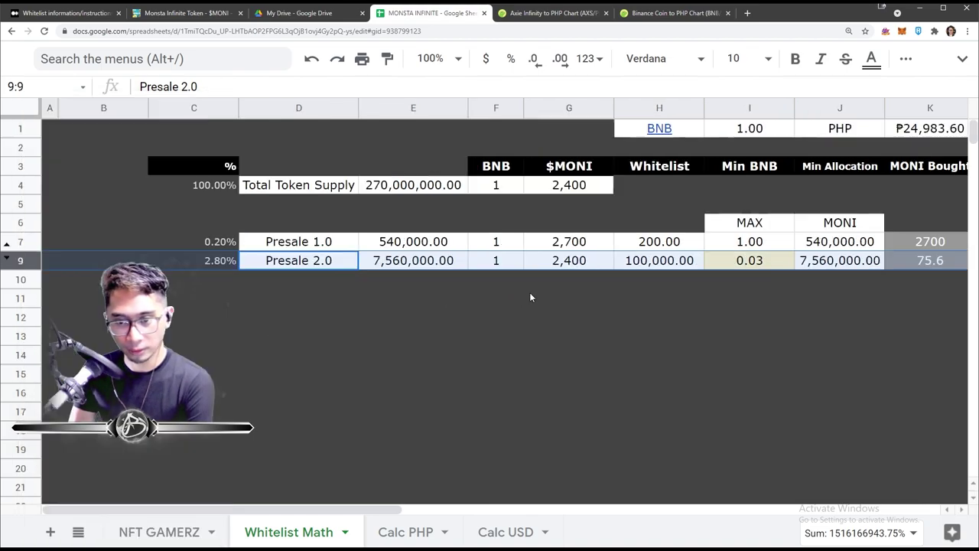
- Try subtracting the Presale 1.0 whitelist count in H7 from the Presale 2.0 count in H9, and undo the change
scroll(684, 292, right, 5)
scroll(679, 302, left, 5)
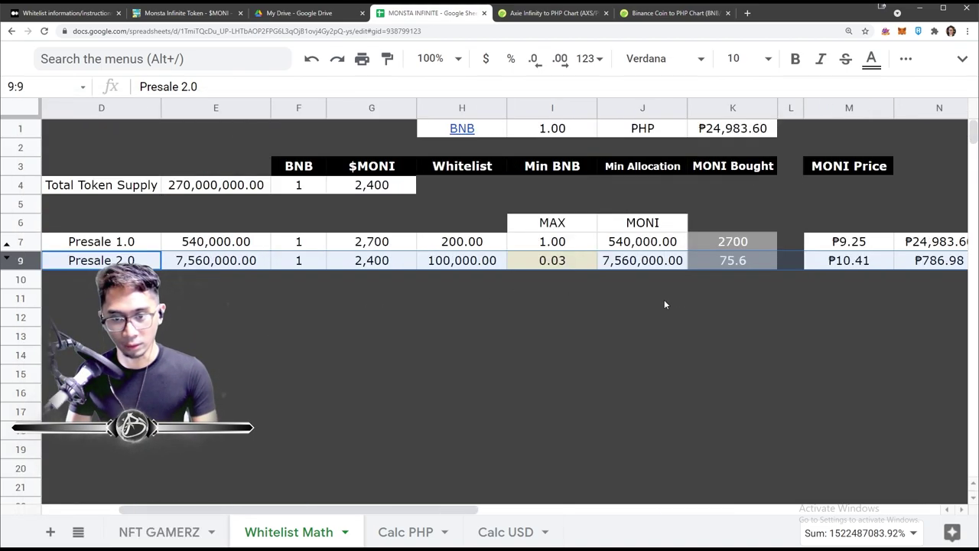
scroll(568, 295, left, 2)
click(640, 264)
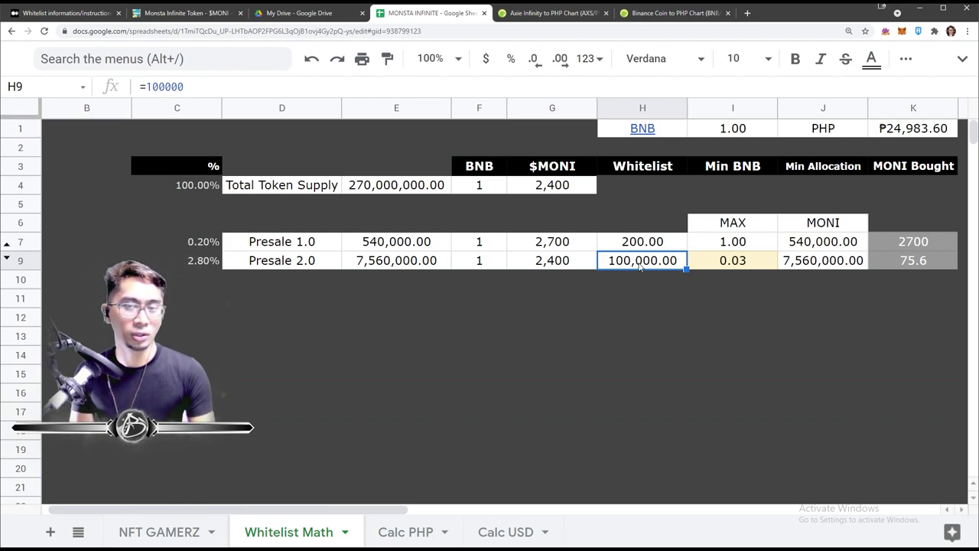
double_click(651, 261)
text(-H7)
key(Return)
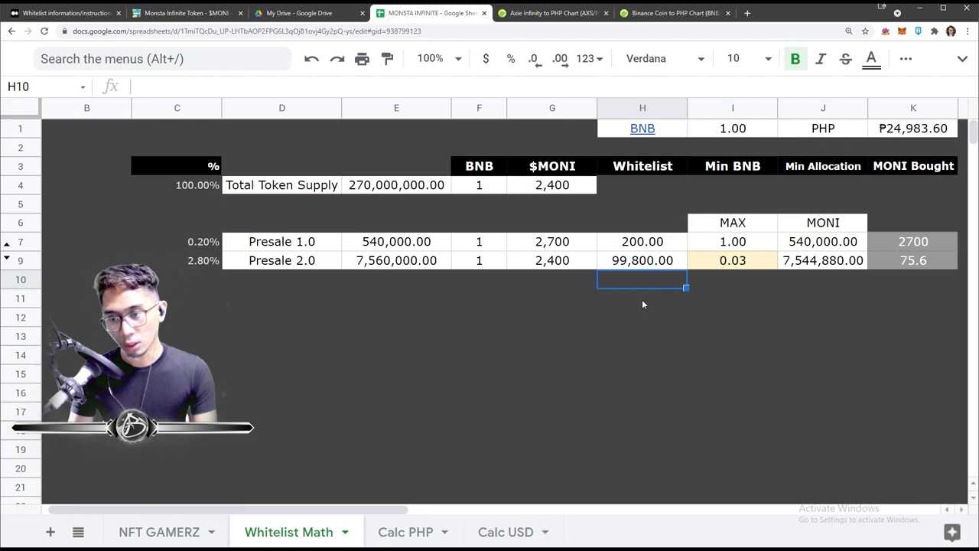
scroll(643, 304, right, 2)
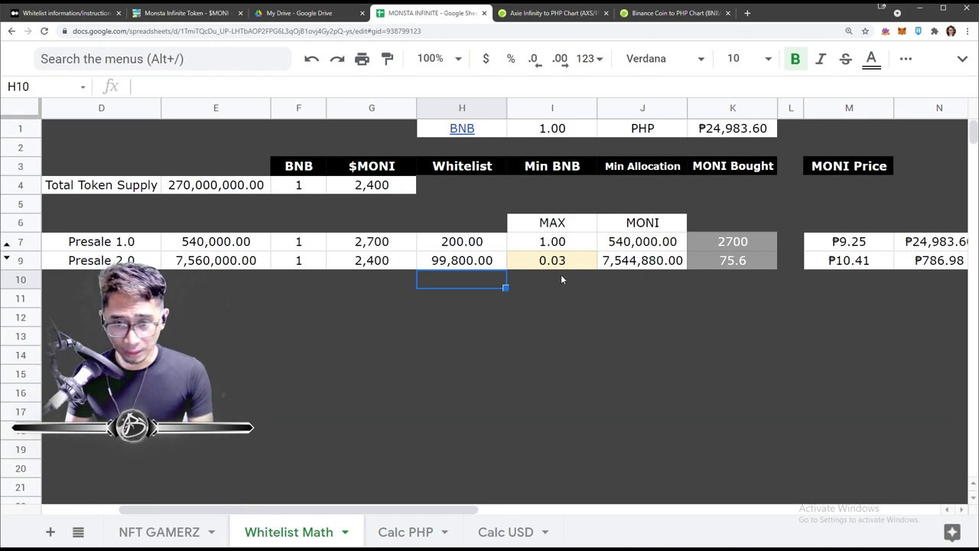
key(ctrl+z)
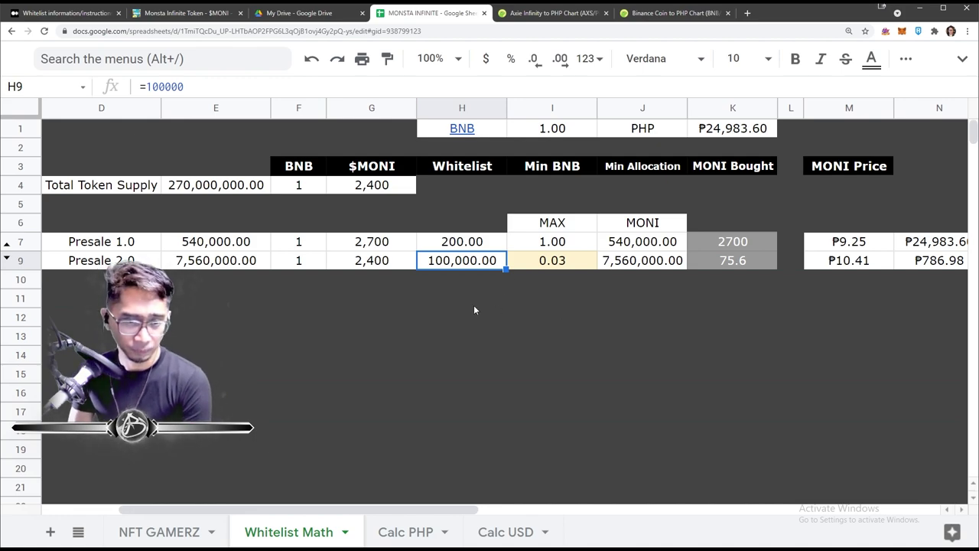
- Compare the Presale 2.0 token supply in cell E9 with the tokens for sale and price in the Monsta Infinite token docs
click(211, 260)
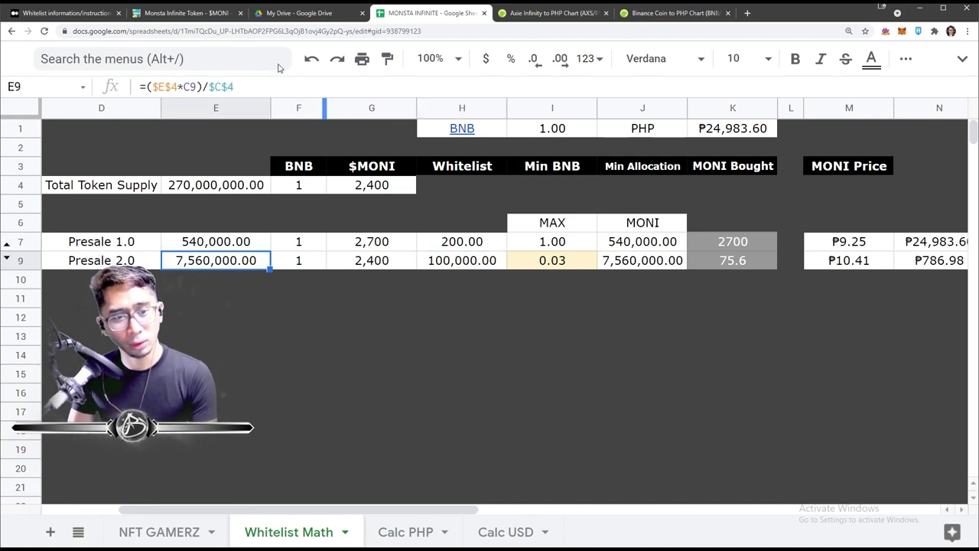
click(187, 16)
scroll(491, 338, down, 3)
scroll(490, 338, down, 3)
drag(494, 193, 581, 193)
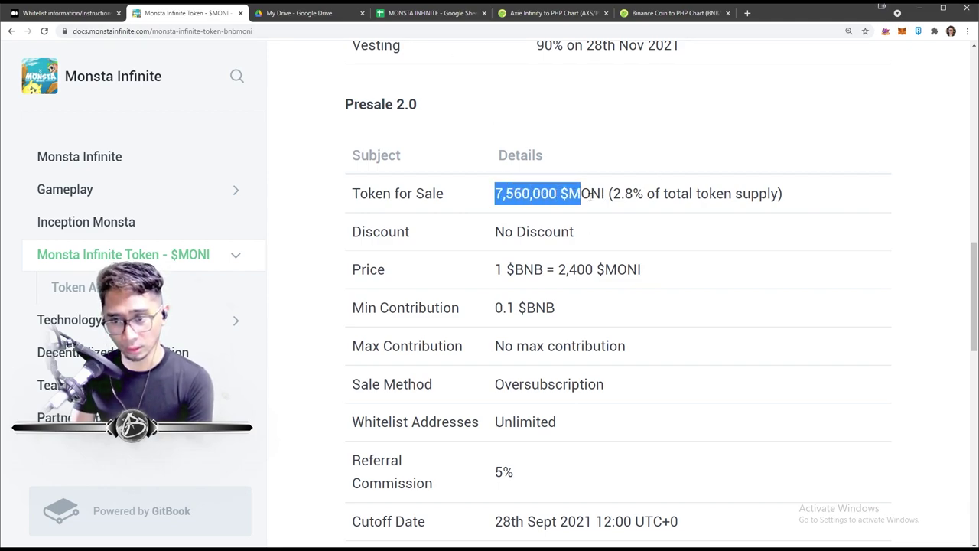
drag(645, 269, 533, 269)
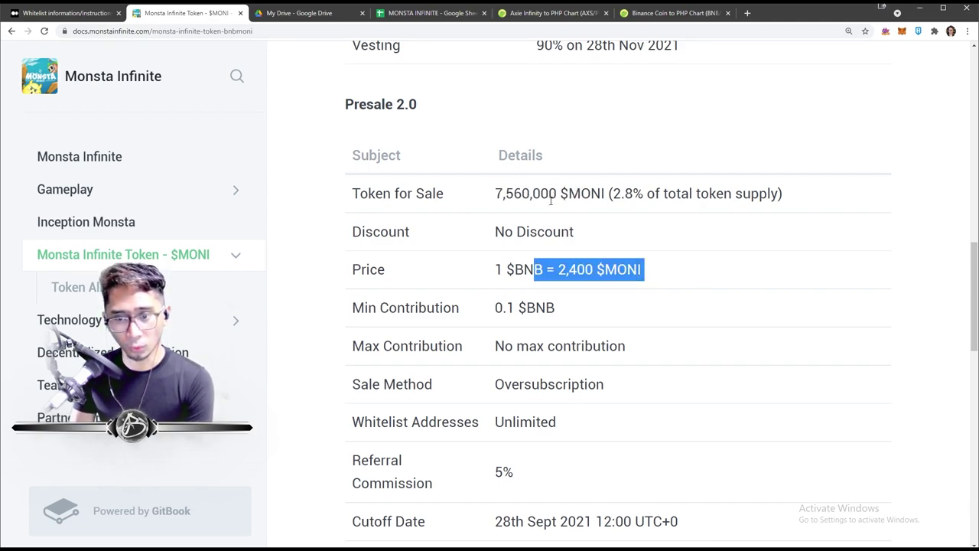
- Inspect the Presale 2.0 whitelist and BNB cells in the spreadsheet, and look up the Presale 2.0 sale method in the docs
click(422, 13)
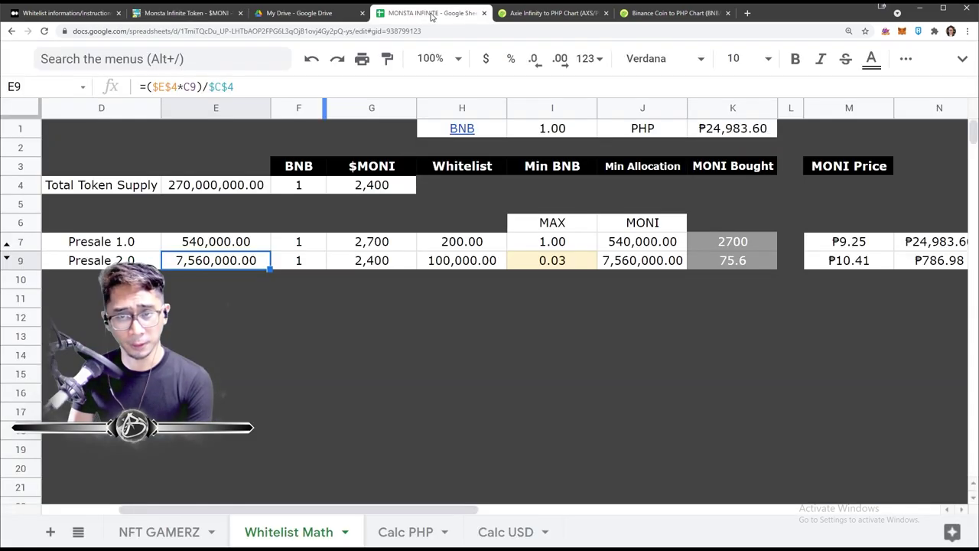
click(486, 266)
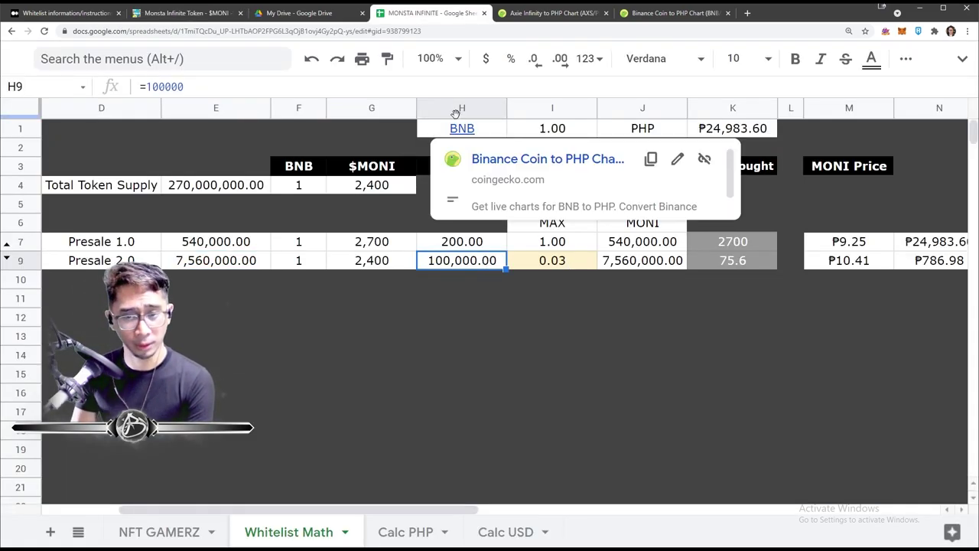
click(577, 266)
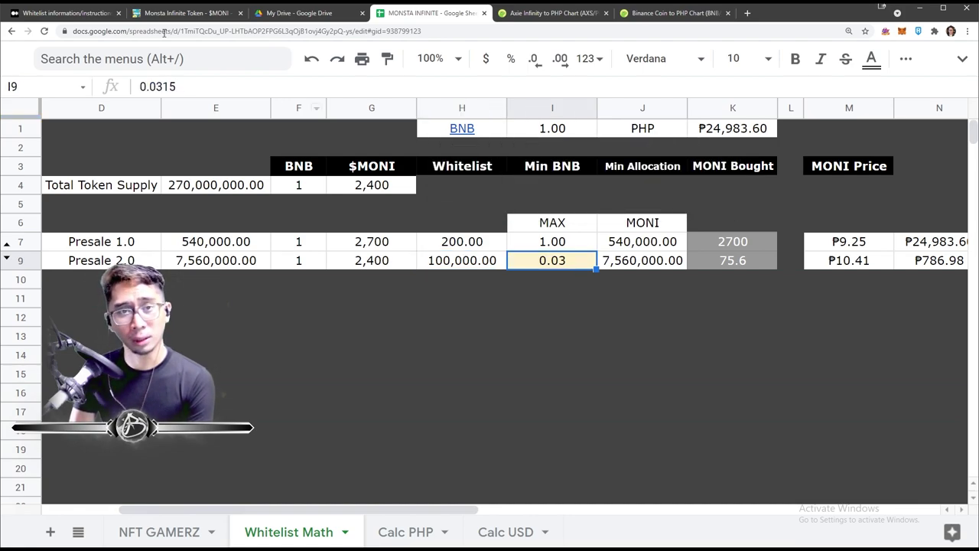
click(182, 13)
scroll(497, 244, down, 2)
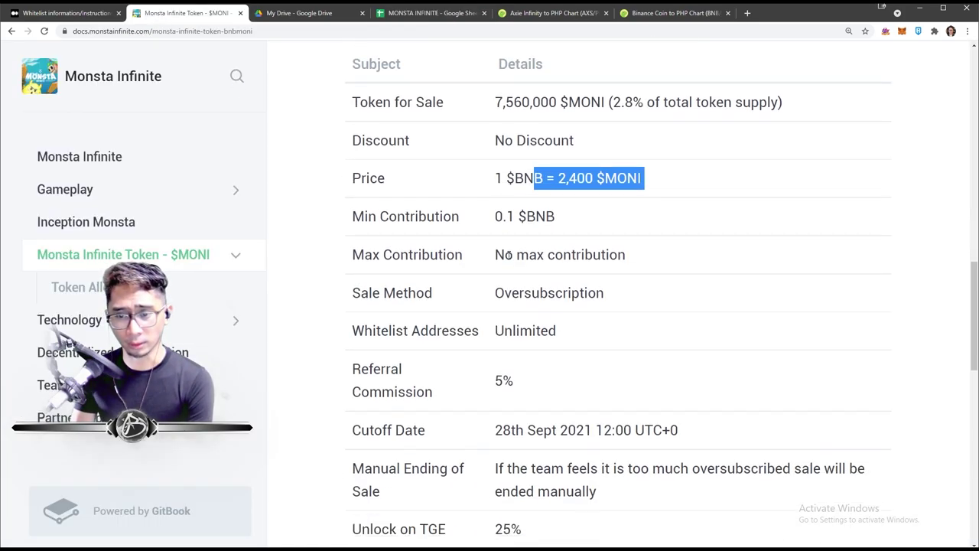
drag(622, 286, 493, 283)
scroll(457, 267, down, 5)
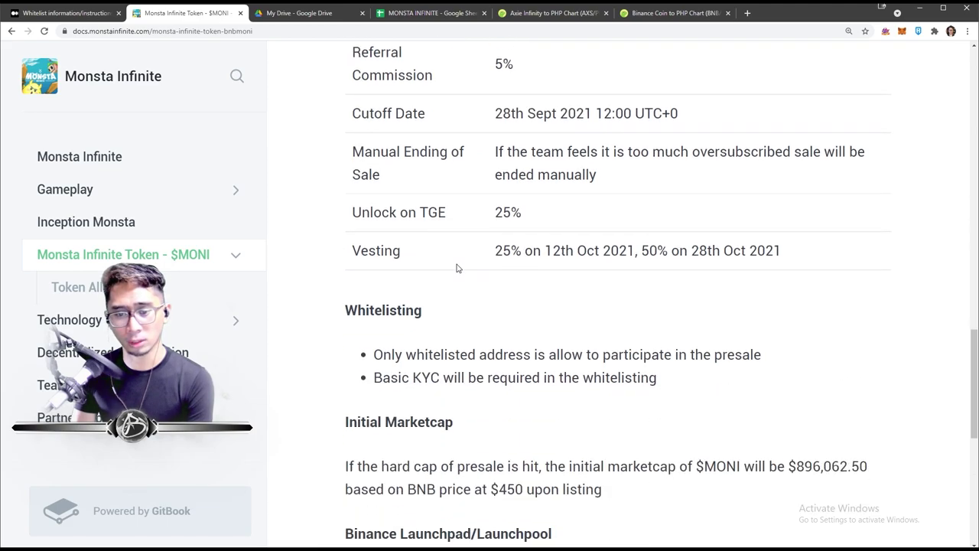
- Open the whitelist information article, enlarge the page to 125%, and read the sale target in the second-round oversubscription example
click(65, 13)
scroll(508, 376, down, 1)
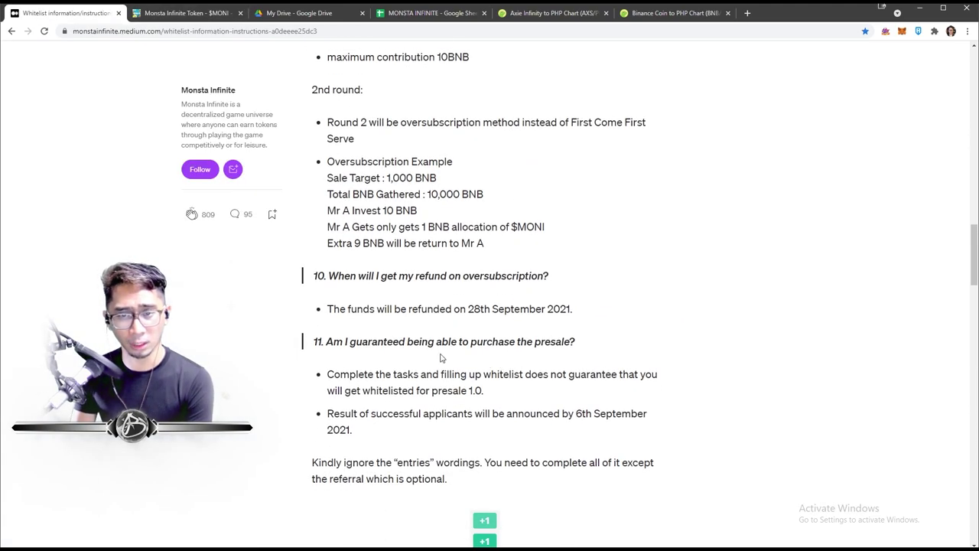
key(ctrl+plus)
key(ctrl+plus)
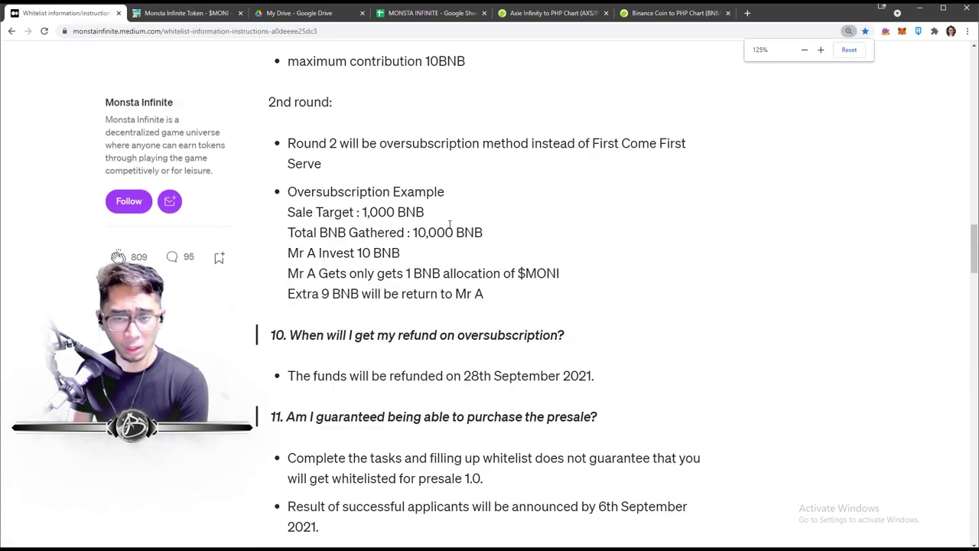
drag(407, 191, 445, 192)
drag(351, 211, 404, 211)
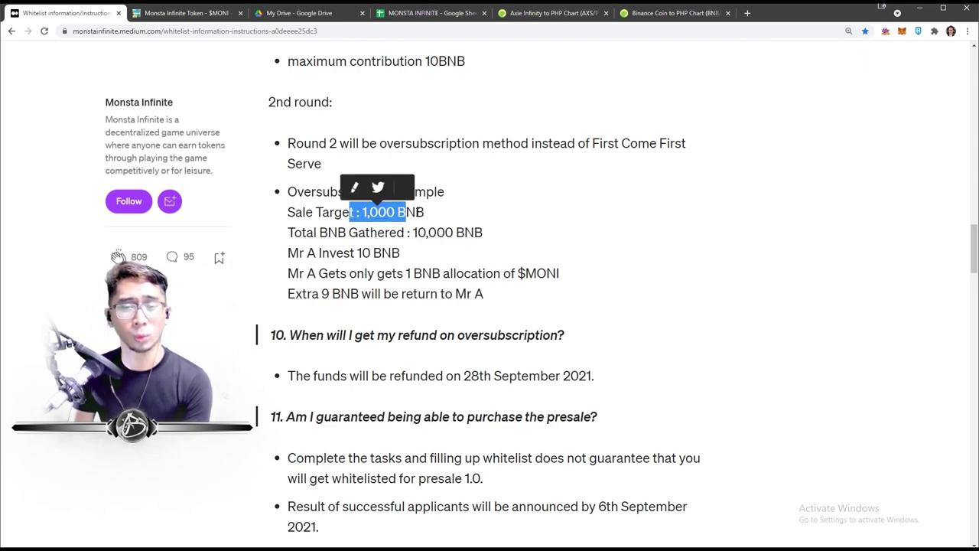
- Look up the Presale 2.0 tokens for sale in the docs and return to the spreadsheet's Presale 2.0 figures
click(187, 13)
scroll(538, 256, up, 4)
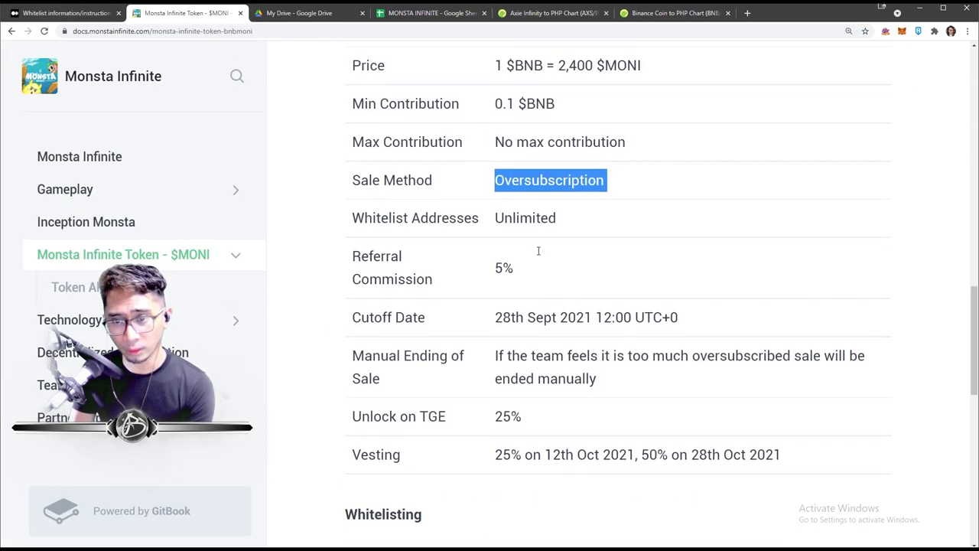
scroll(538, 257, up, 1)
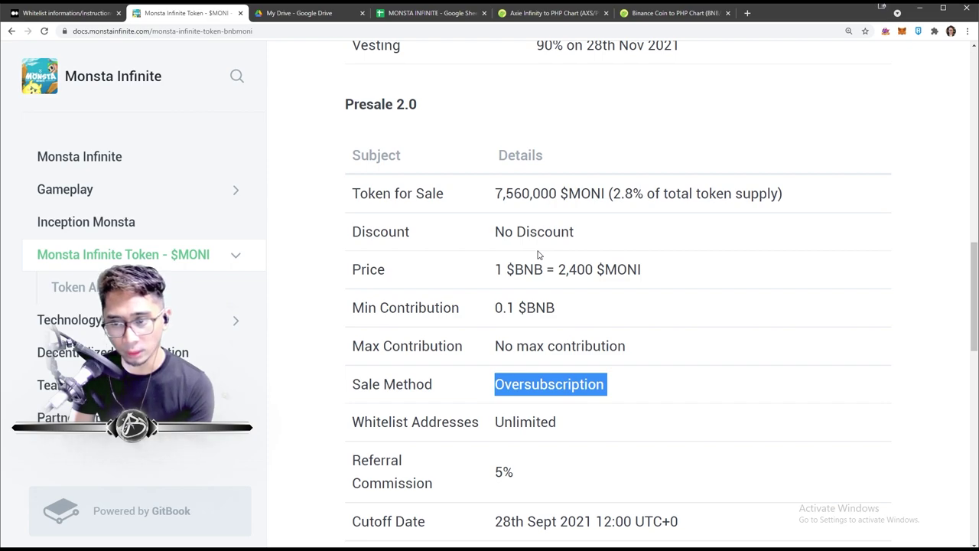
drag(484, 199, 621, 194)
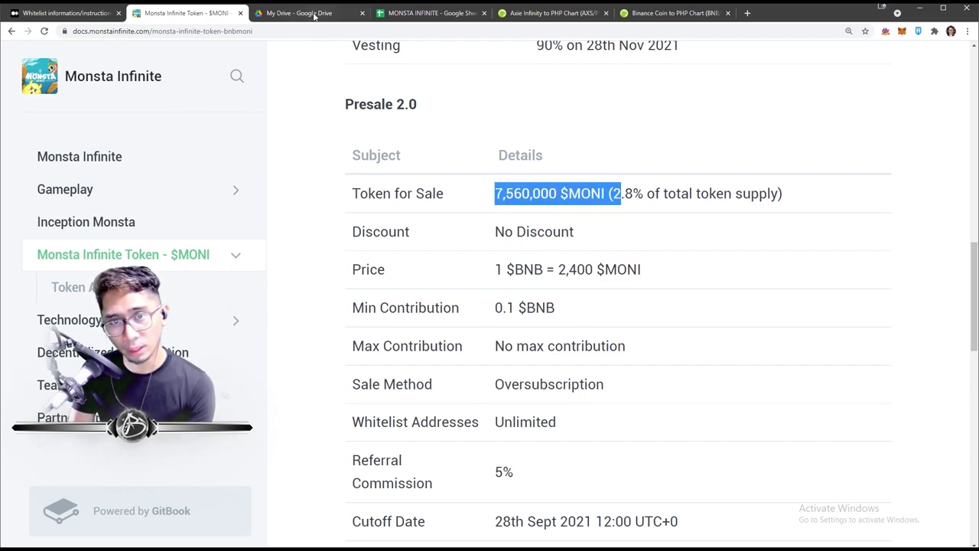
click(58, 18)
click(432, 13)
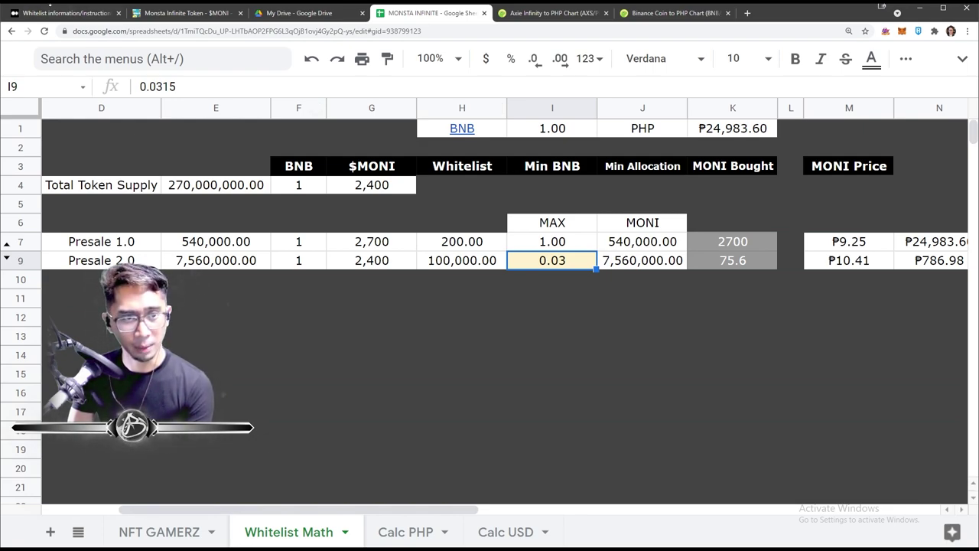
- Check the oversubscription refund date and the individual caps for both rounds in the whitelist information article
click(50, 9)
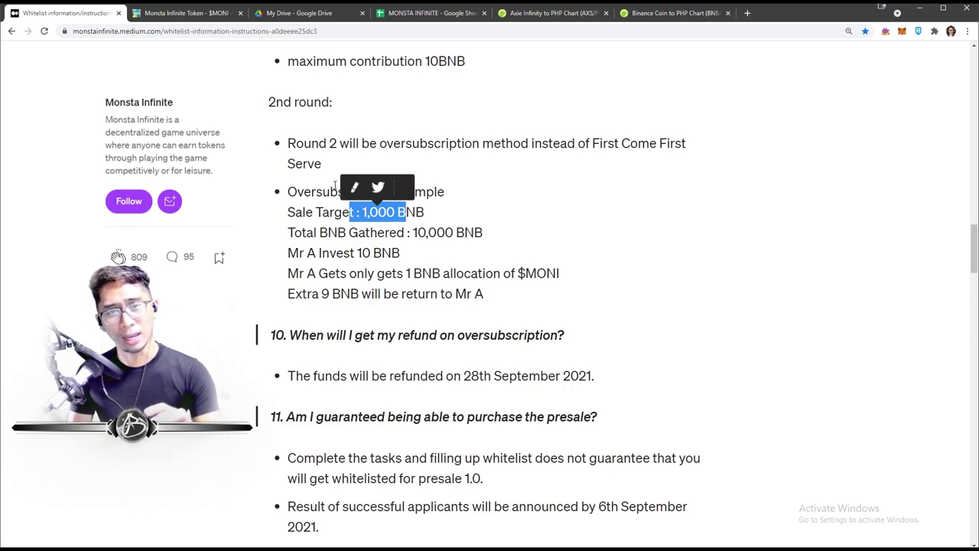
scroll(507, 288, down, 2)
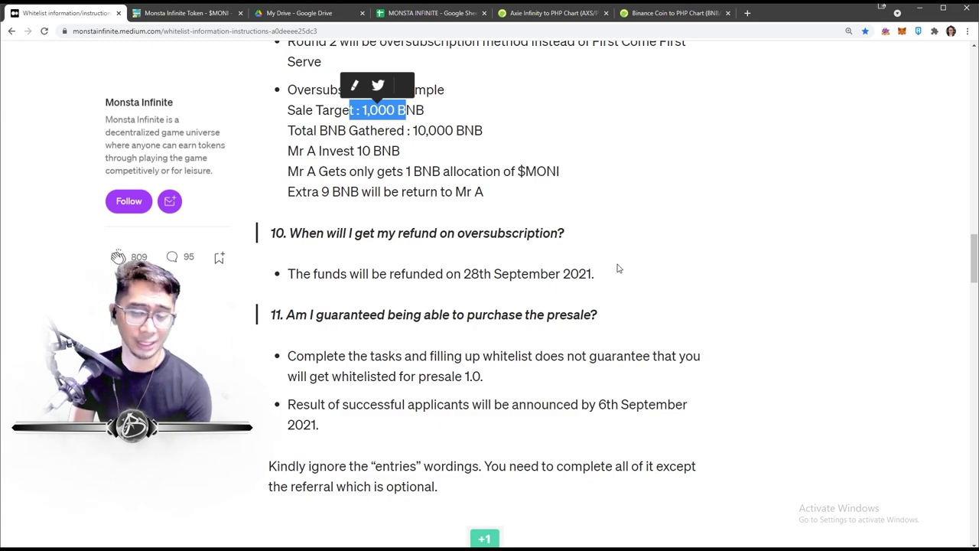
drag(472, 278, 587, 265)
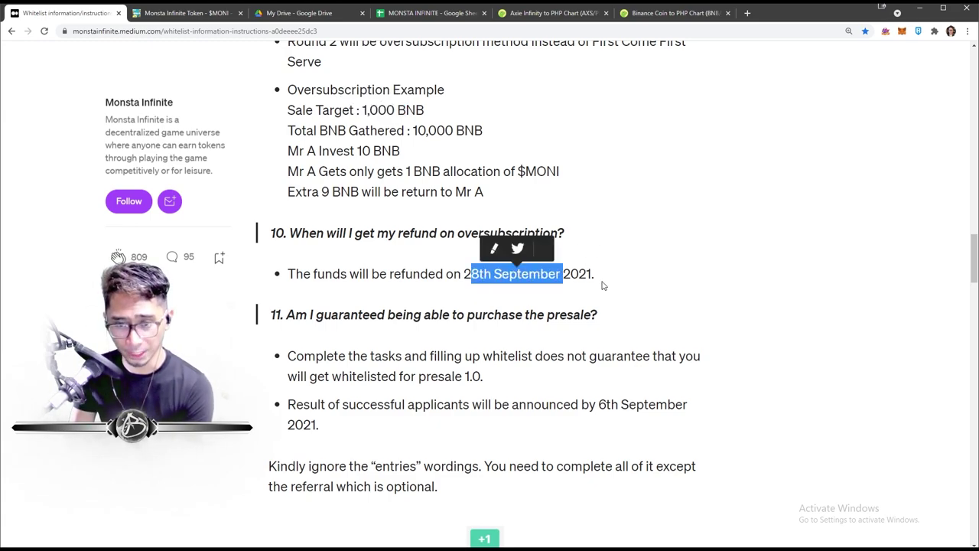
scroll(602, 285, up, 4)
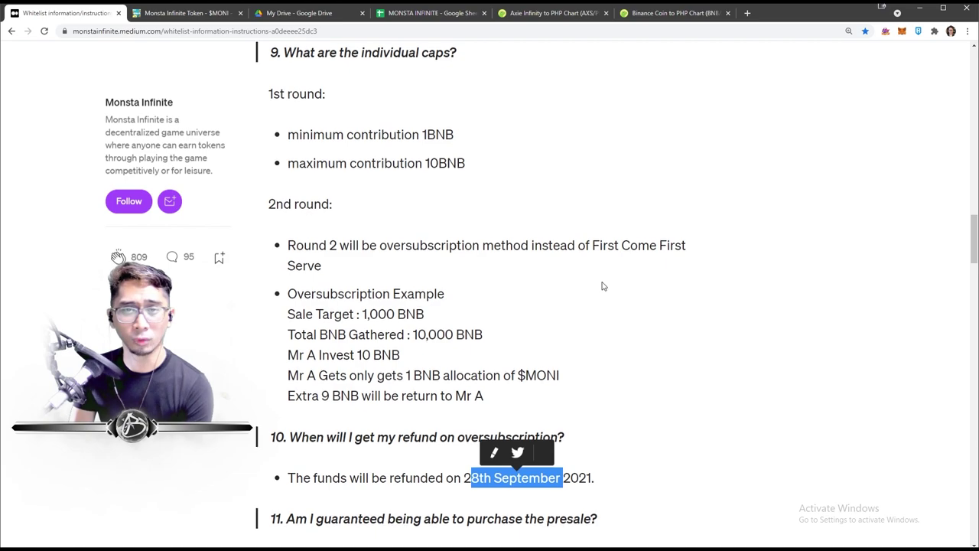
scroll(566, 282, up, 1)
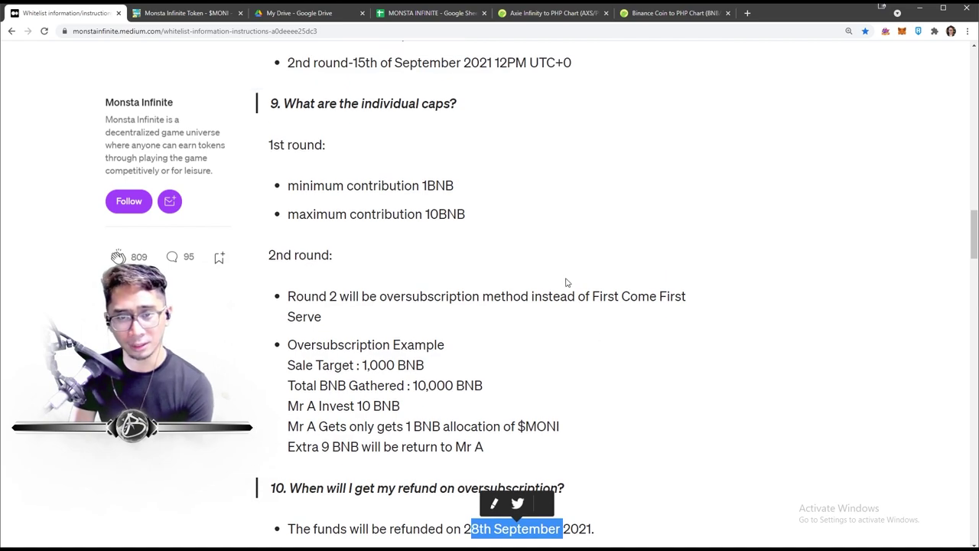
- Read the second-round oversubscription method and Mr A's investment in the whitelist article, glancing at the token docs
scroll(565, 282, up, 2)
scroll(566, 281, down, 4)
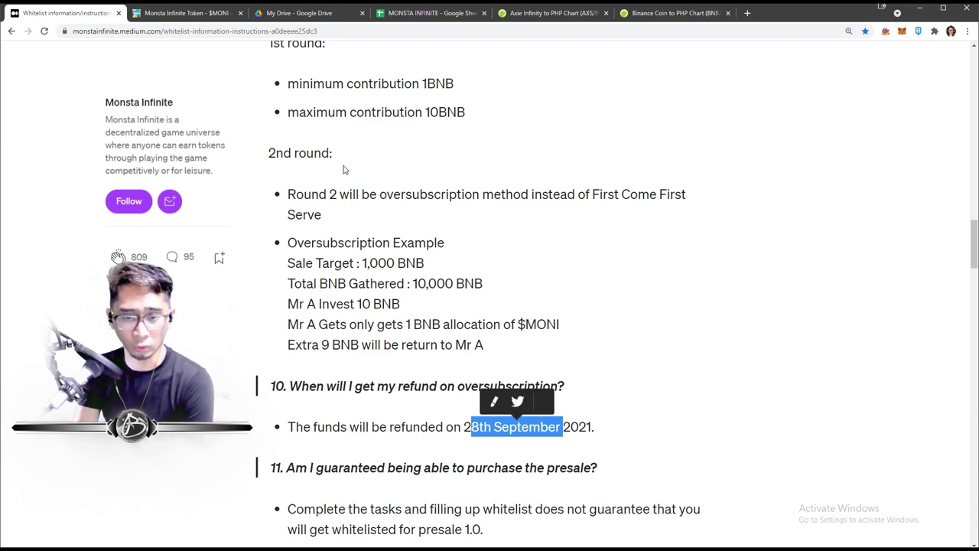
drag(351, 305, 400, 304)
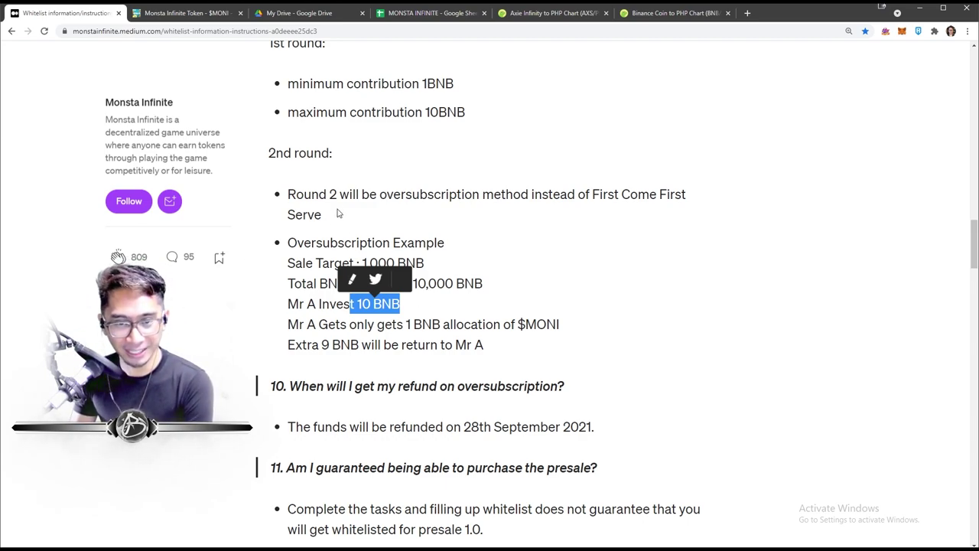
drag(295, 194, 543, 195)
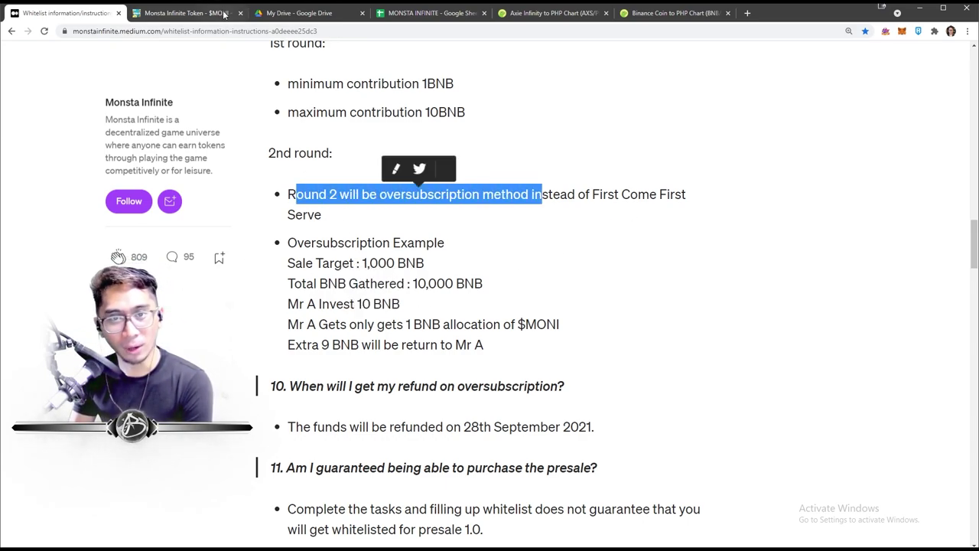
click(187, 13)
click(98, 14)
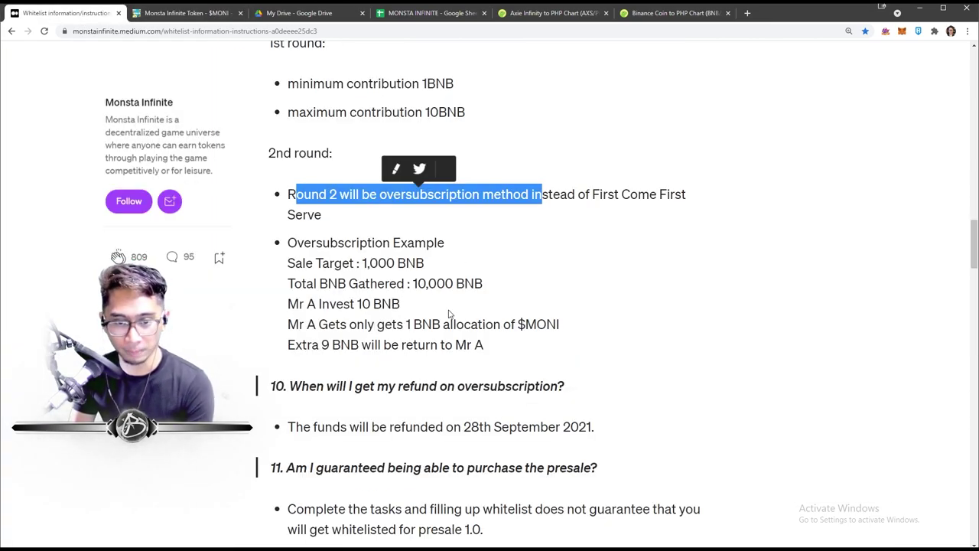
- Compare Mr A's investment with the sale target and total BNB gathered in the article's oversubscription example
drag(401, 304, 317, 304)
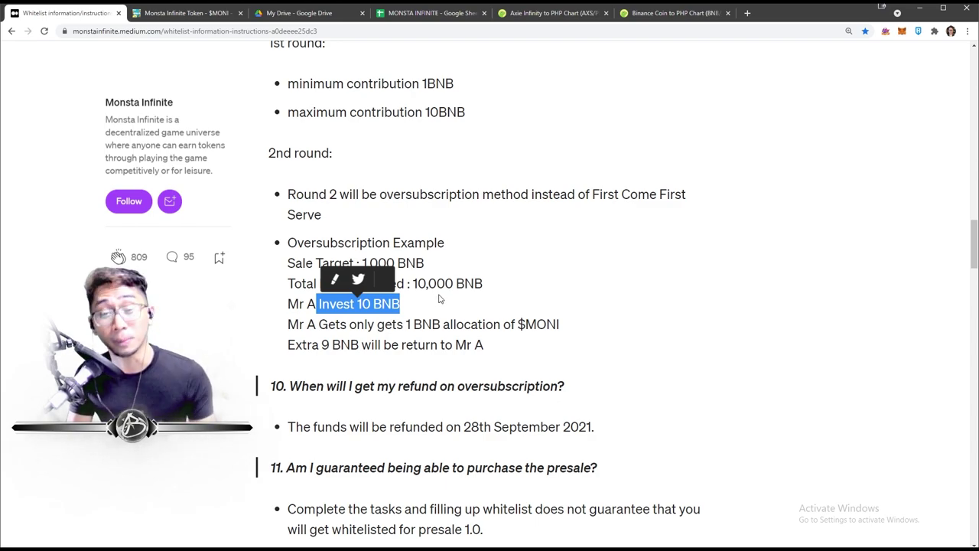
click(454, 312)
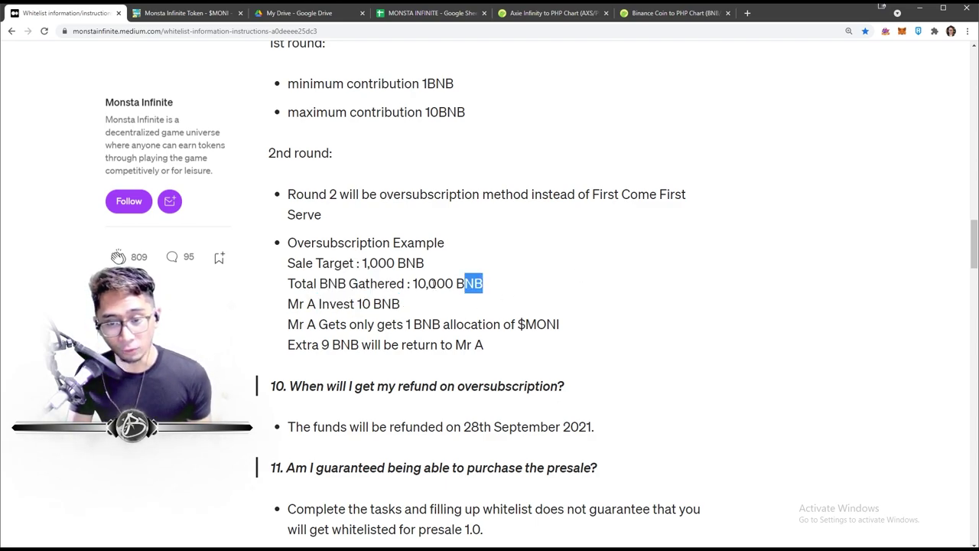
drag(287, 262, 574, 288)
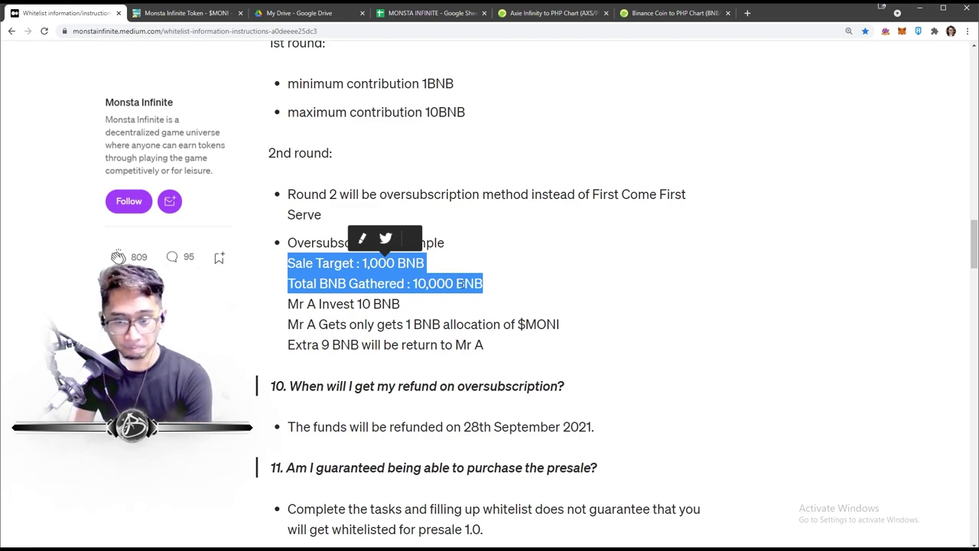
drag(420, 285, 501, 284)
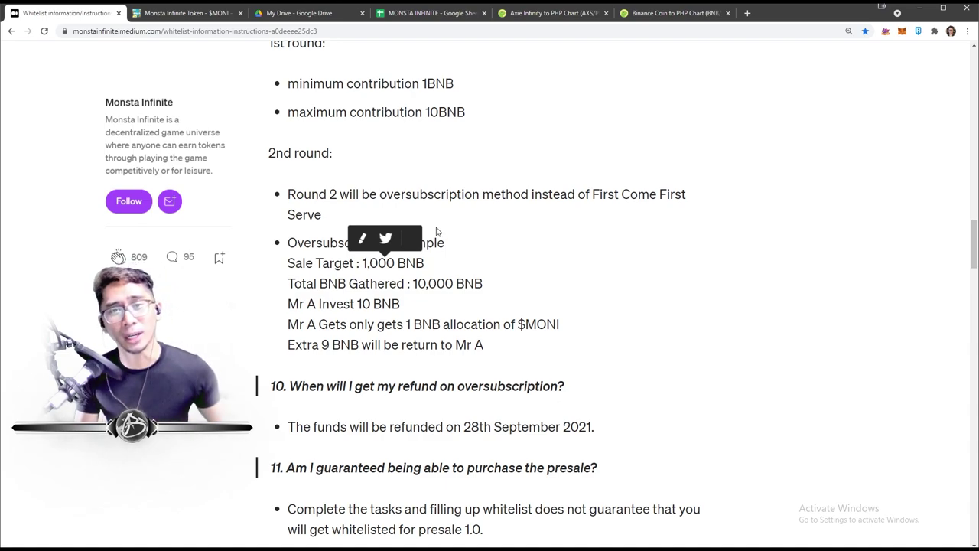
- View the Presale 2.0 details in the docs and check the row 9 whitelist and minimum BNB cells in the spreadsheet
click(213, 16)
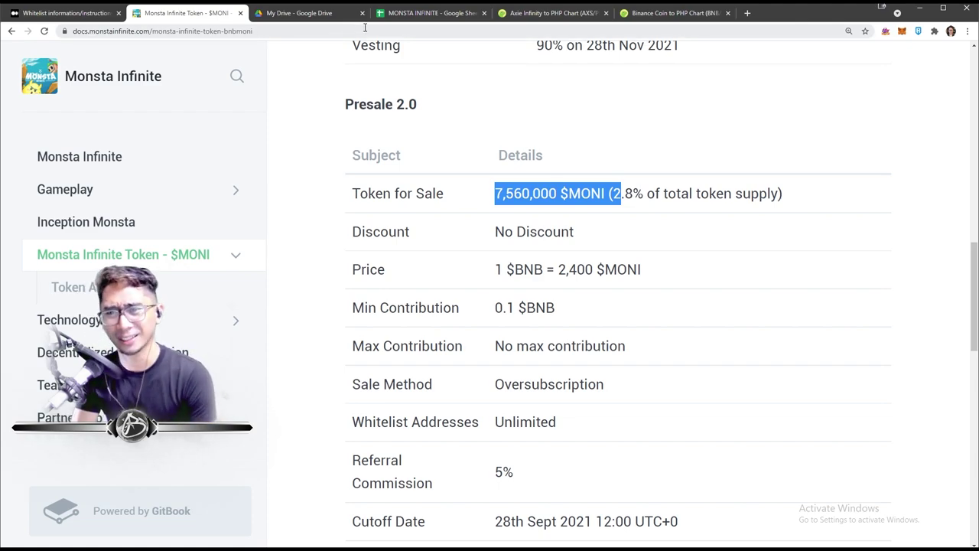
click(428, 13)
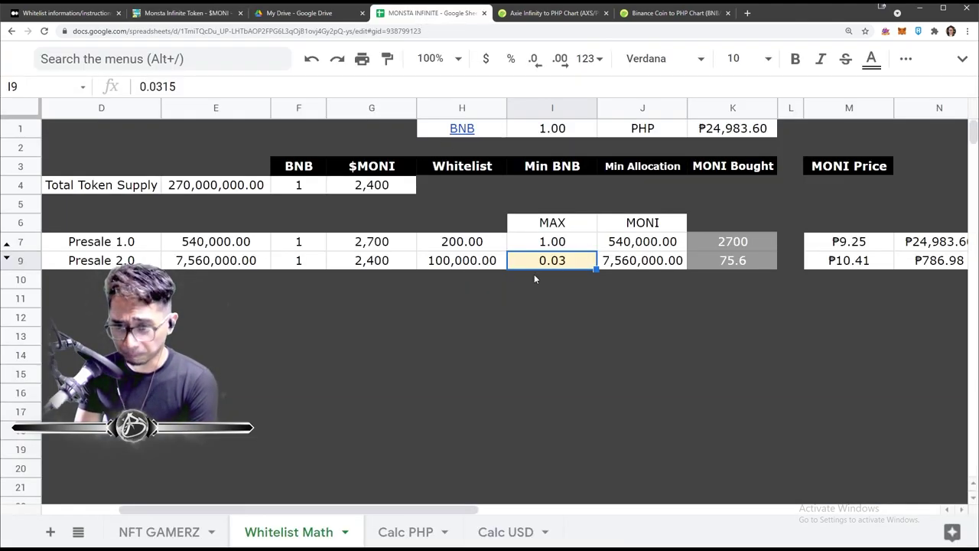
click(479, 263)
click(559, 266)
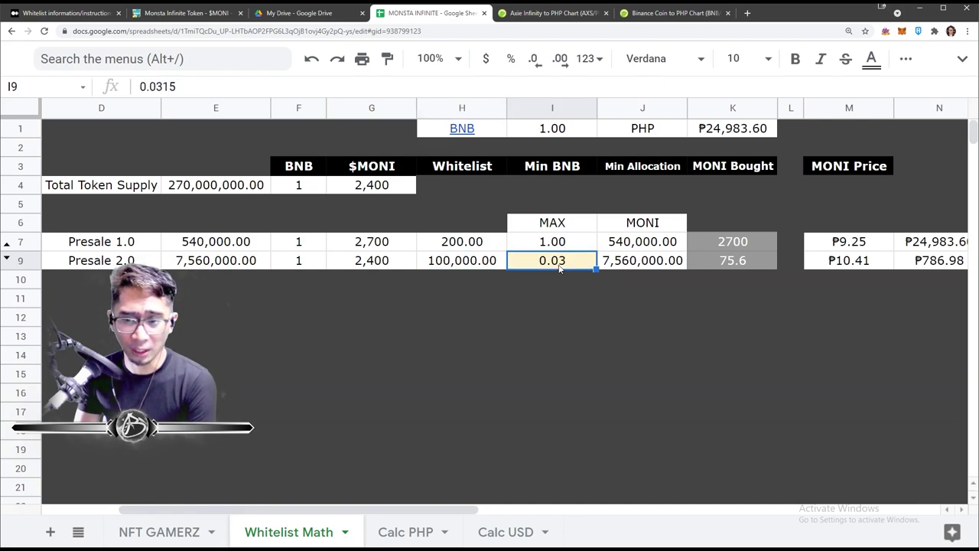
- Recheck the round 2 sale method in the whitelist article and the Presale 2.0 contribution limits and sale method in the docs
click(69, 13)
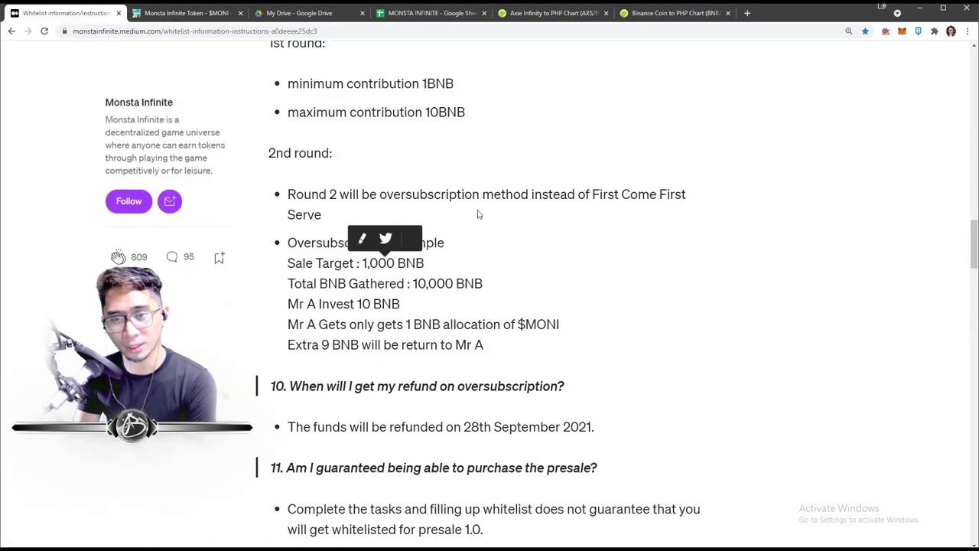
shift+click(527, 194)
key(ctrl+Tab)
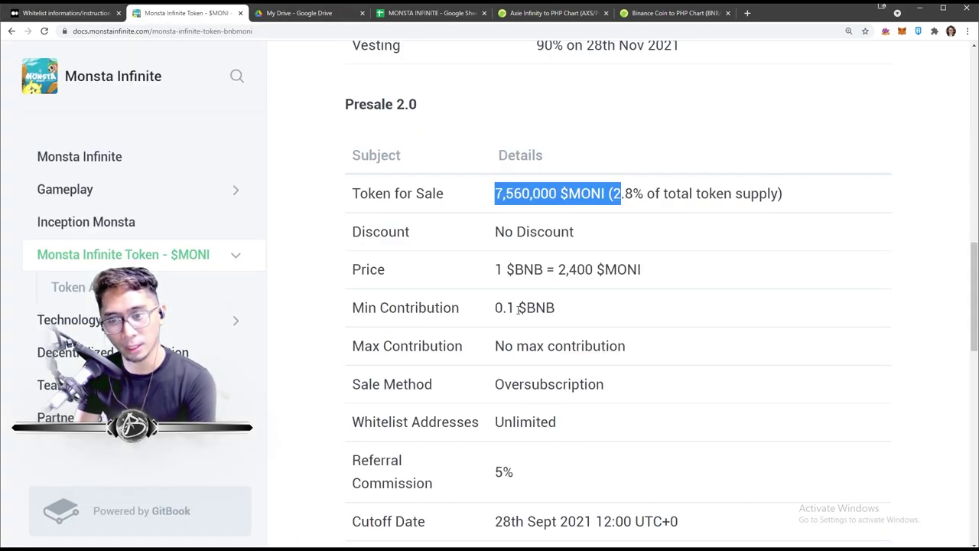
click(654, 347)
drag(635, 385, 515, 382)
click(432, 13)
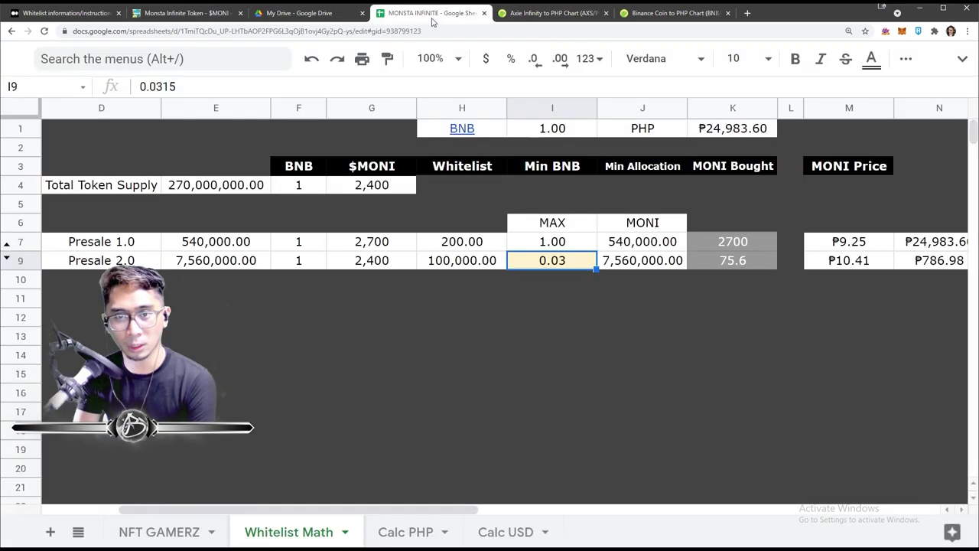
- Enter a 5 BNB contribution in cell I11 and calculate the refund in I12 with the formula =I11-I9
click(469, 263)
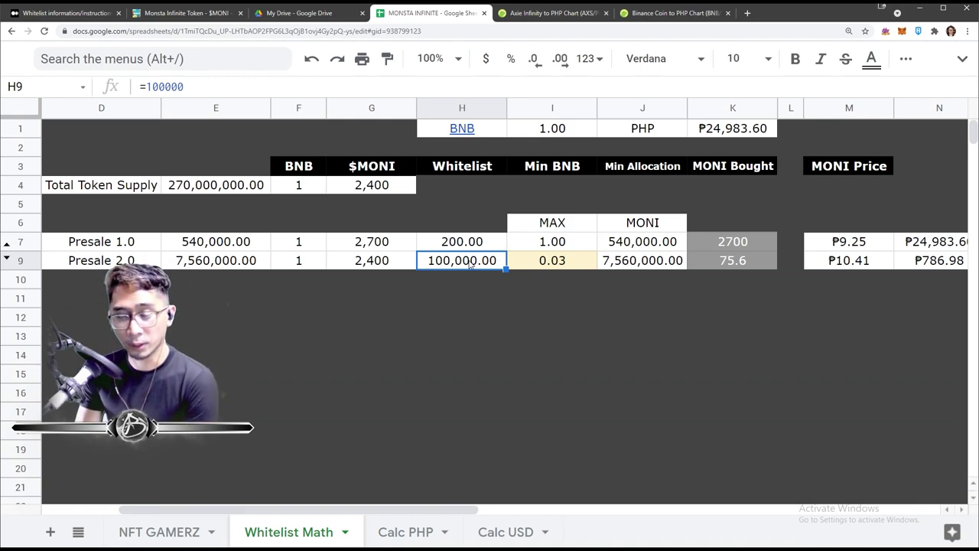
click(555, 292)
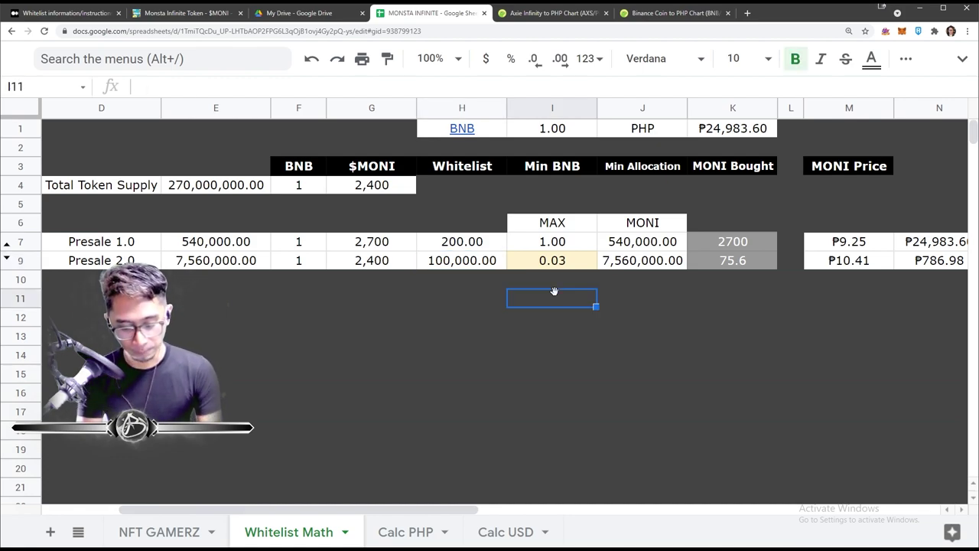
text(5)
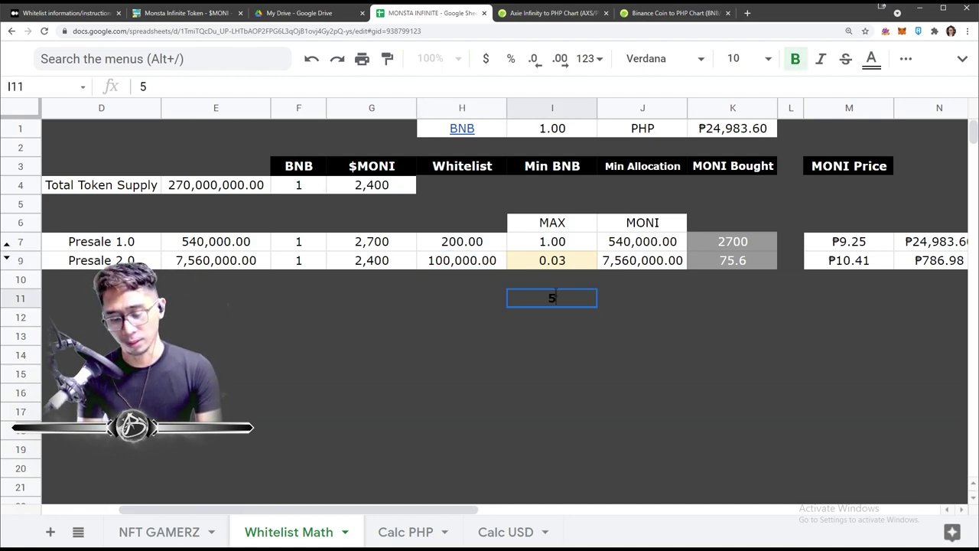
key(Return)
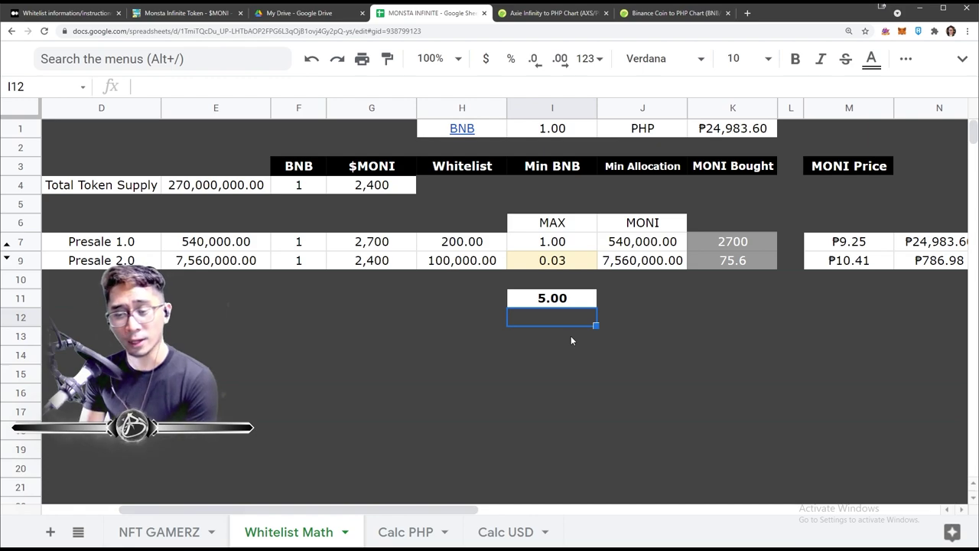
text(=)
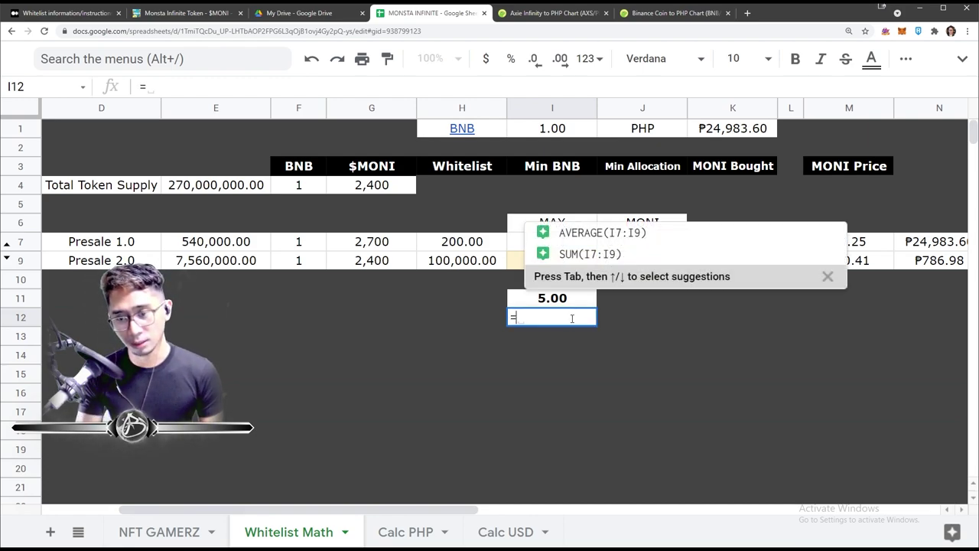
text(I11-I9)
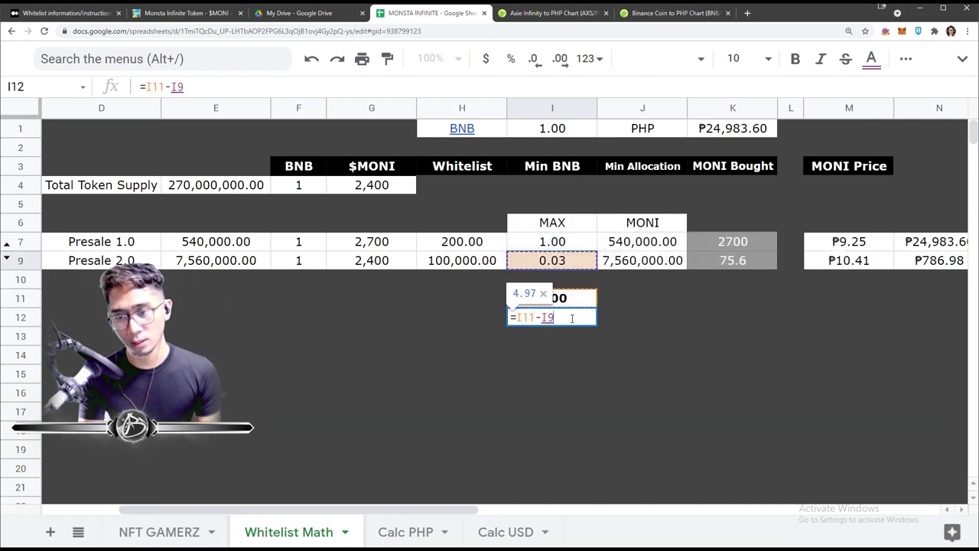
key(Return)
click(567, 321)
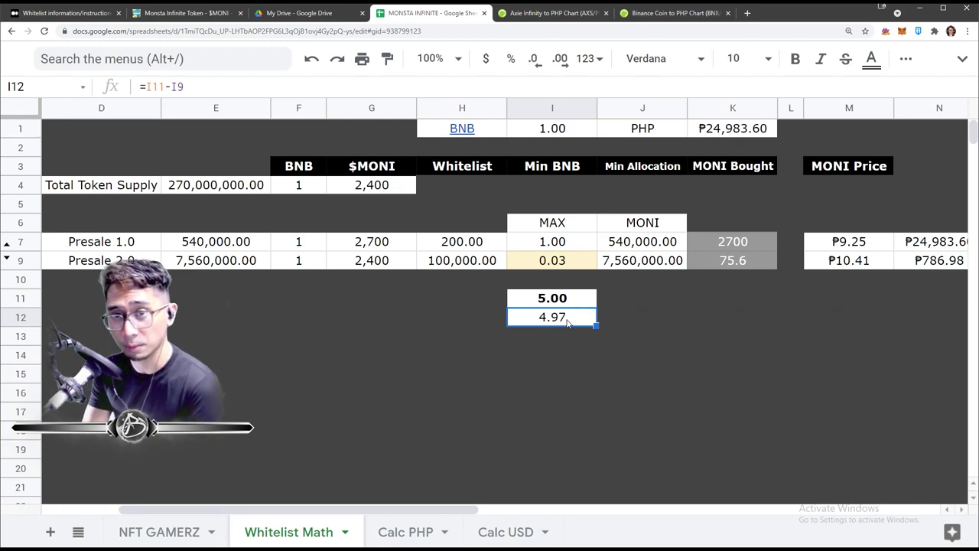
- Inspect the row 9 whitelist, minimum BNB, MONI bought and allocation cells, and compare the allocation with the tokens for sale in the docs
click(573, 267)
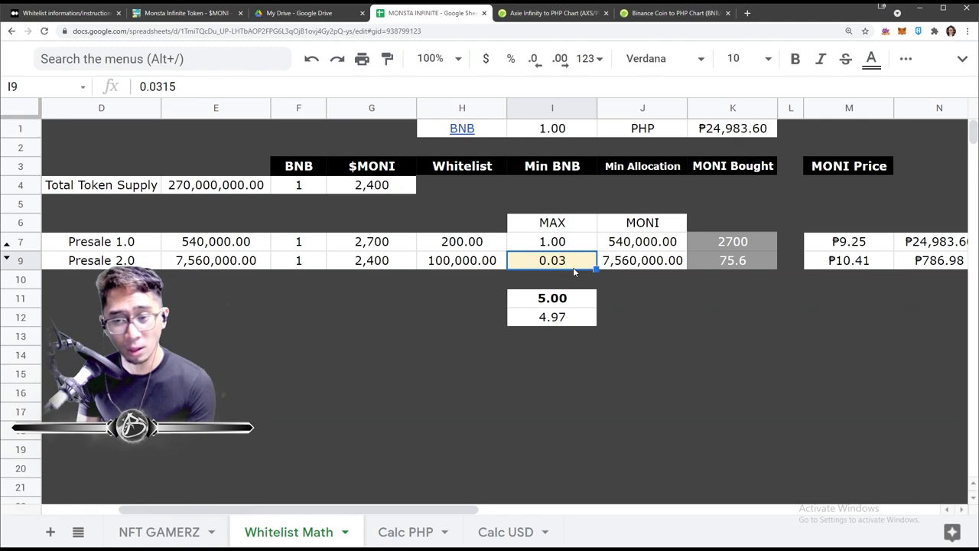
key(Left)
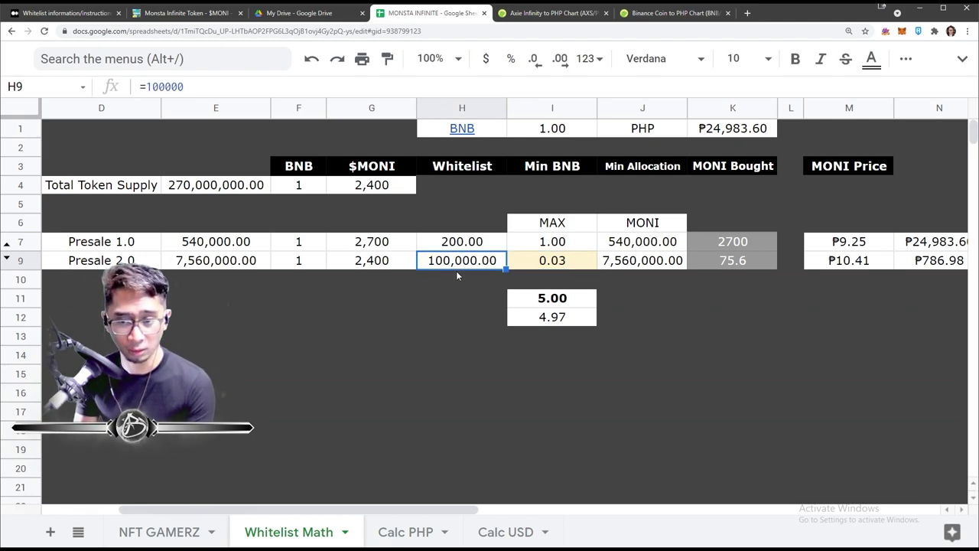
click(564, 267)
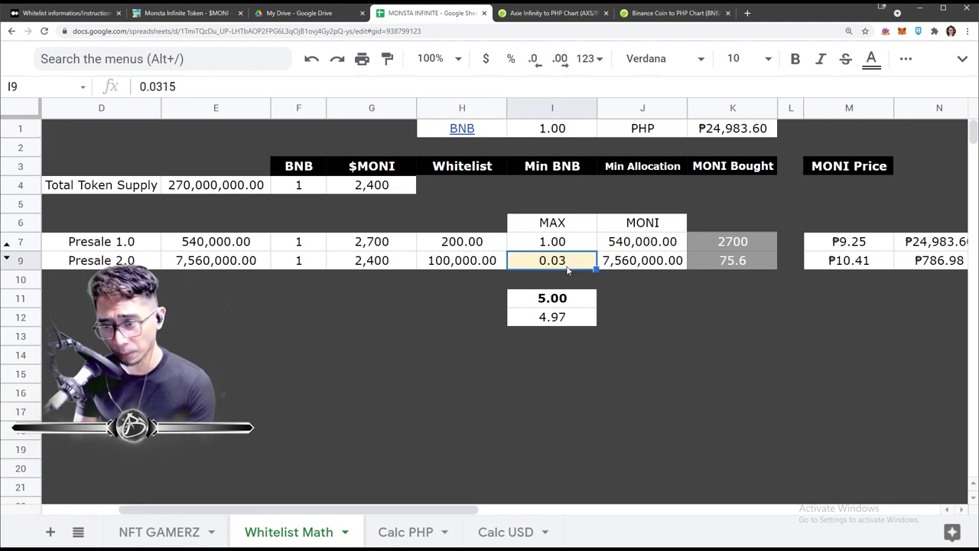
click(749, 266)
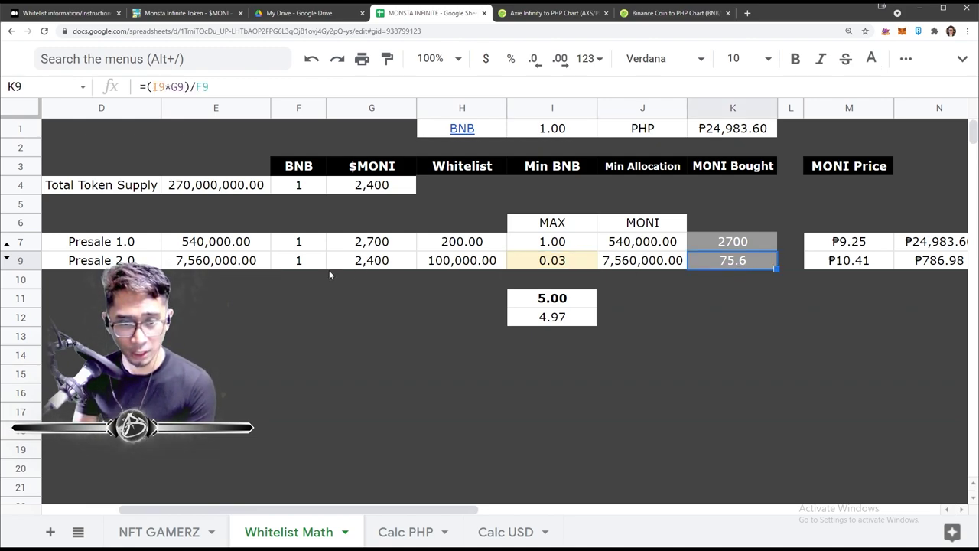
click(34, 261)
click(643, 267)
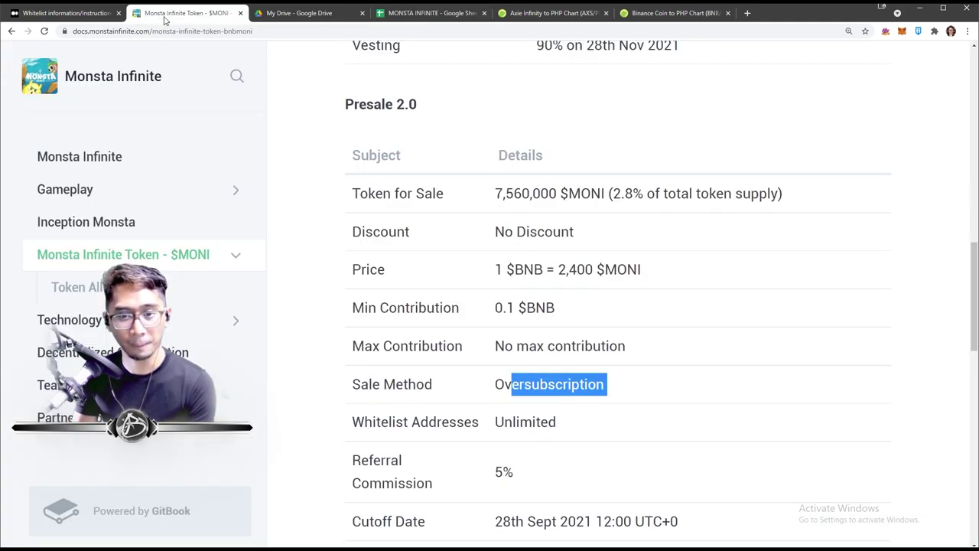
click(168, 13)
drag(557, 193, 504, 193)
click(432, 13)
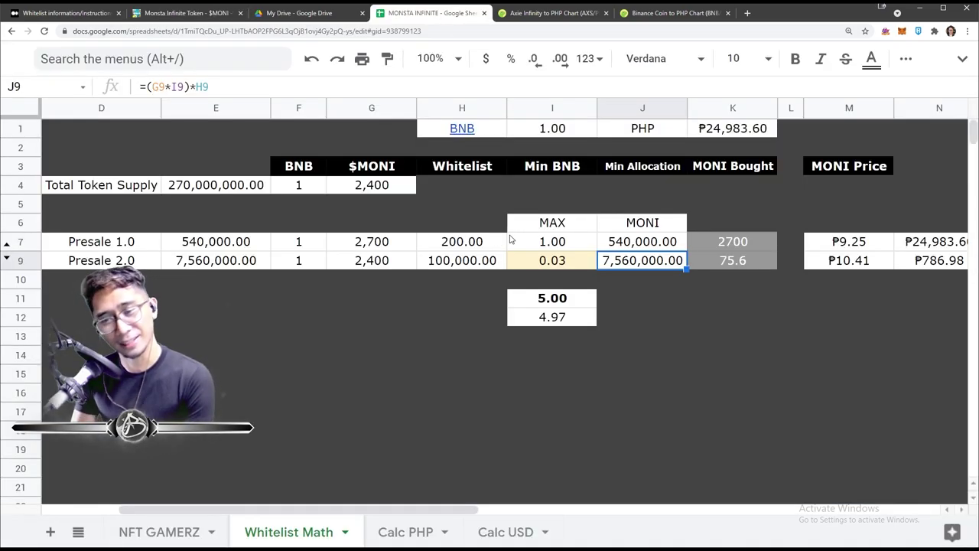
- Unhide row 8, the other Presale 2.0 scenario, in the Whitelist Math sheet
click(6, 258)
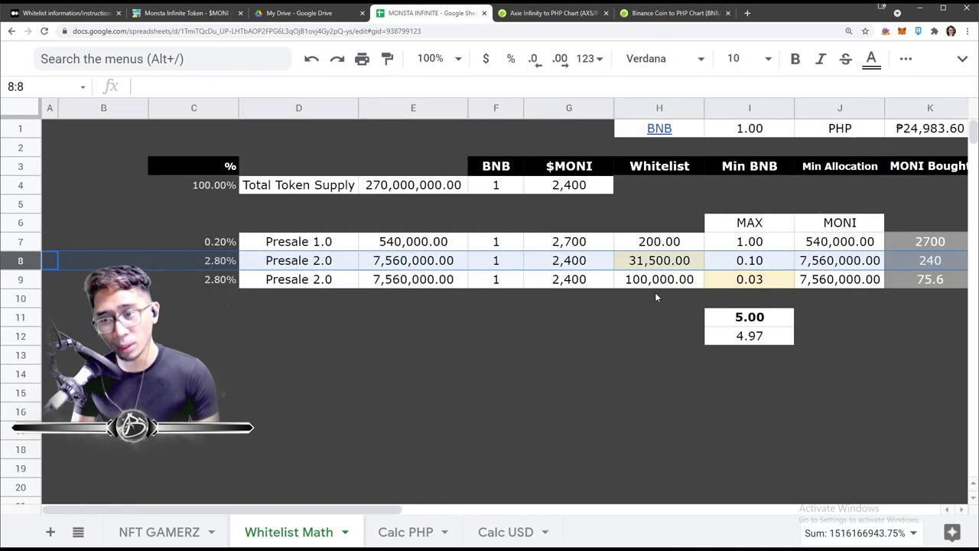
scroll(654, 295, right, 5)
scroll(654, 294, left, 3)
scroll(655, 295, right, 2)
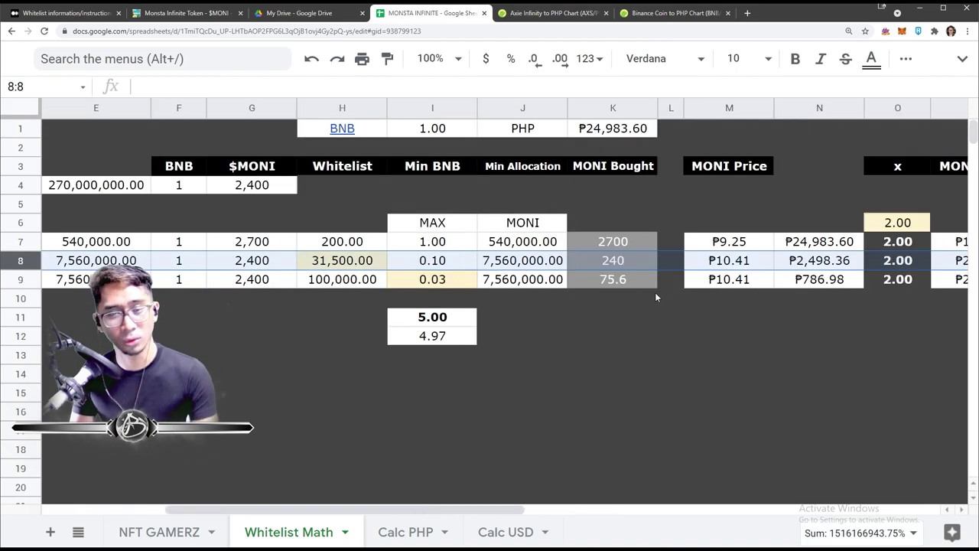
- Inspect the whitelist, minimum BNB and MONI bought cells of the row 8 Presale 2.0 scenario, and select the whole row
click(424, 289)
click(322, 268)
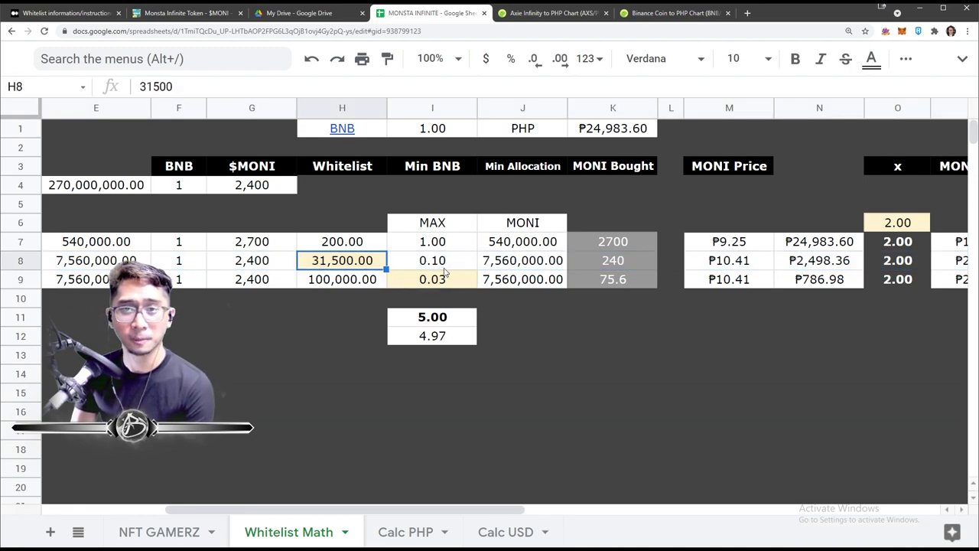
click(429, 268)
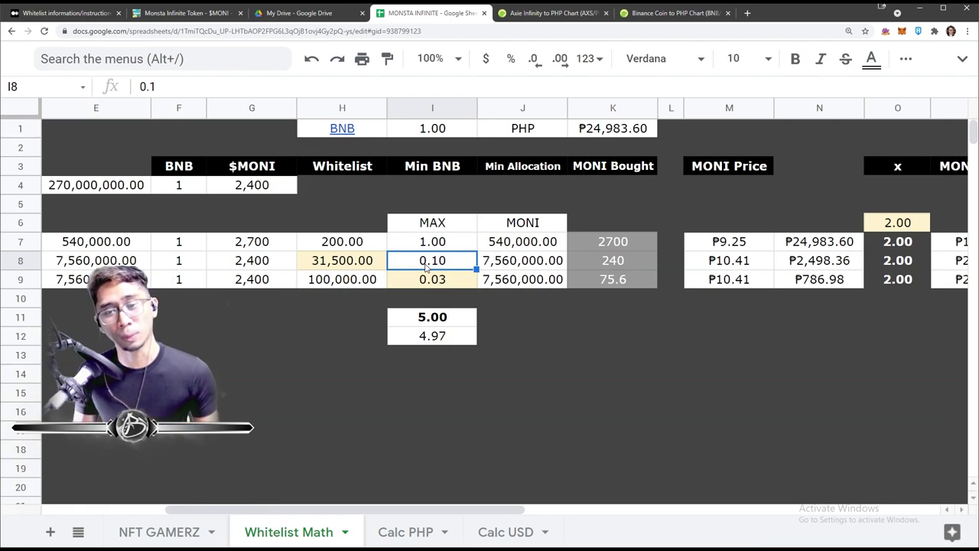
click(339, 265)
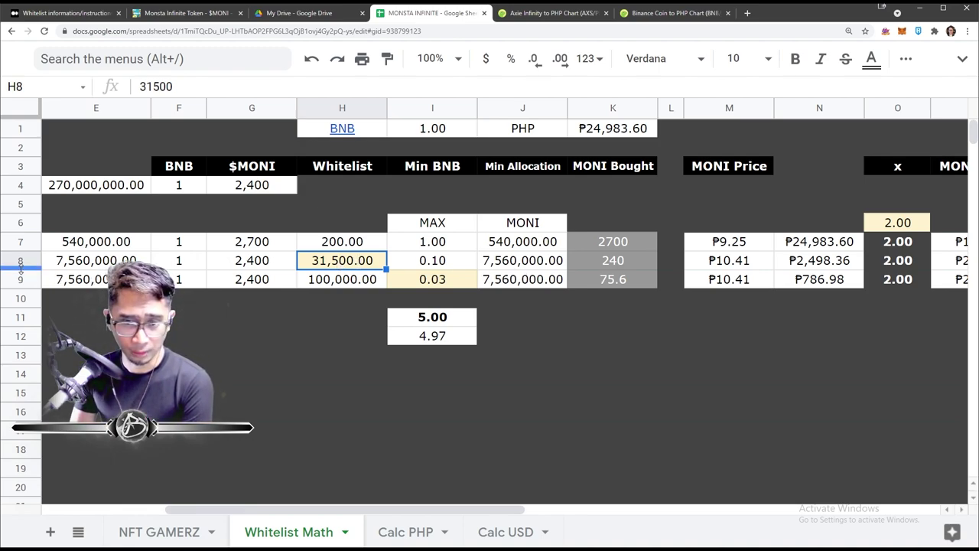
click(614, 268)
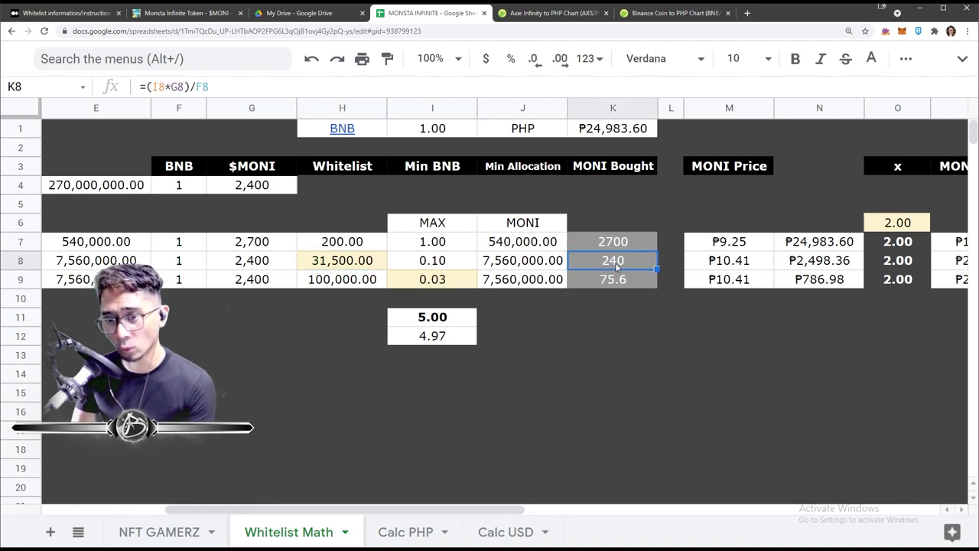
click(437, 268)
click(616, 260)
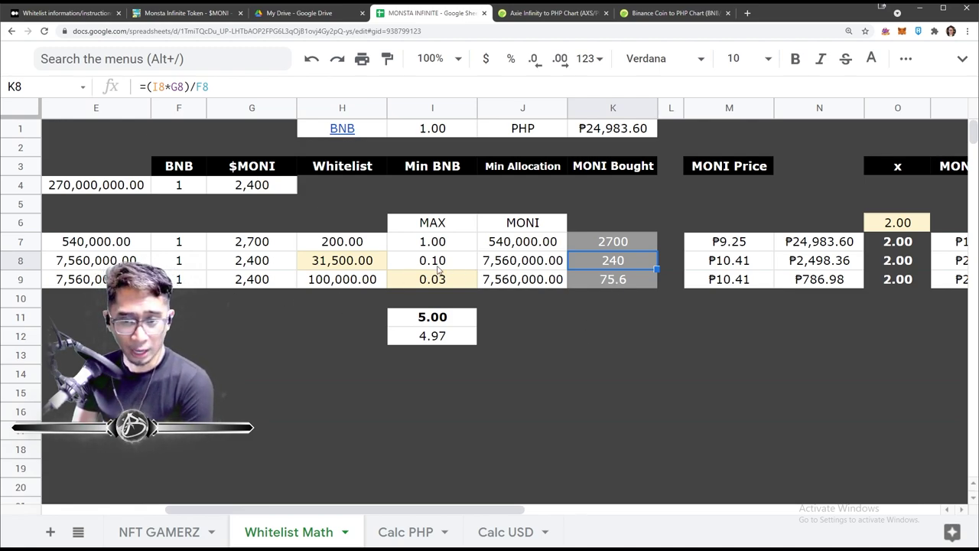
click(18, 259)
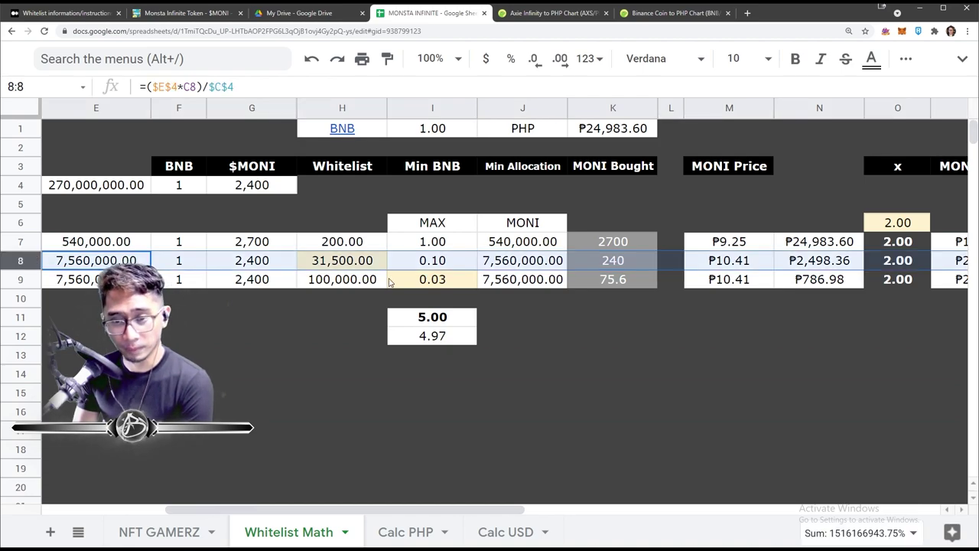
- Compare the minimum BNB cells of the two Presale 2.0 scenarios in rows 9 and 8, and select row 8
click(414, 280)
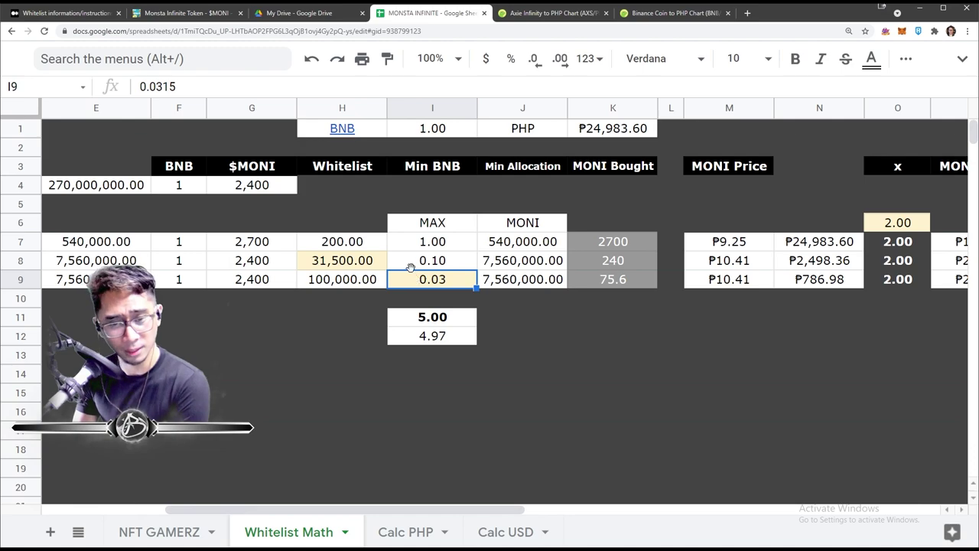
click(413, 266)
click(33, 260)
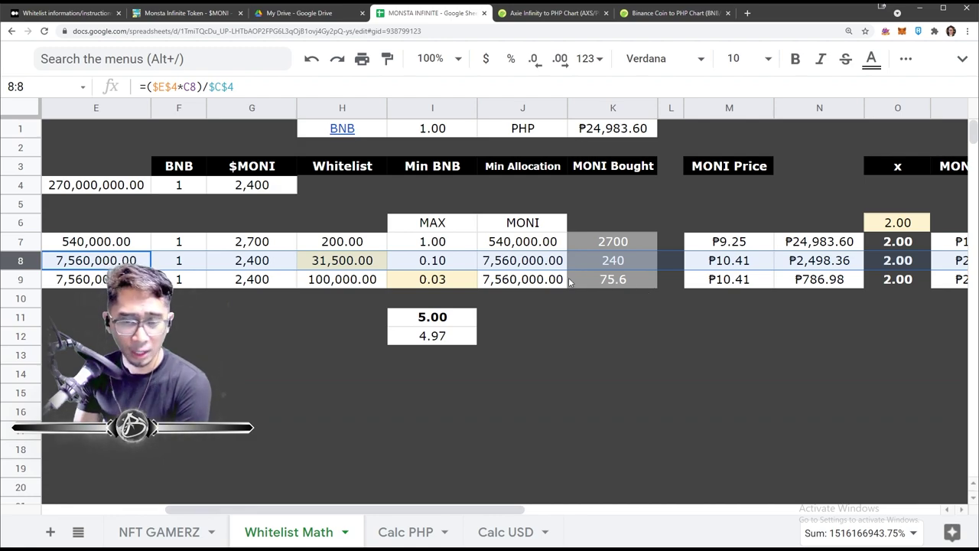
- Calculate the whitelist places left beyond Presale 1.0 in cell H6 with the formula =400-H7
click(351, 246)
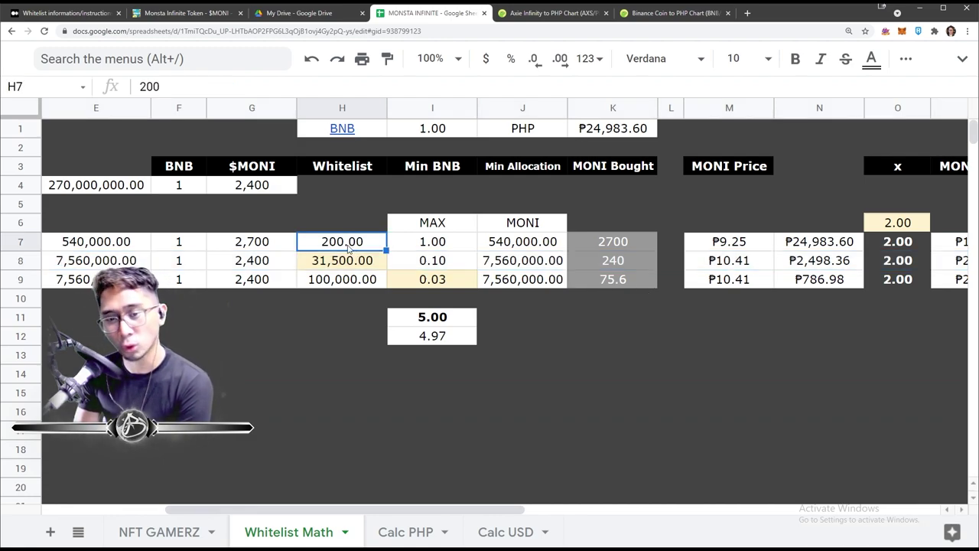
click(350, 229)
text(400)
click(378, 306)
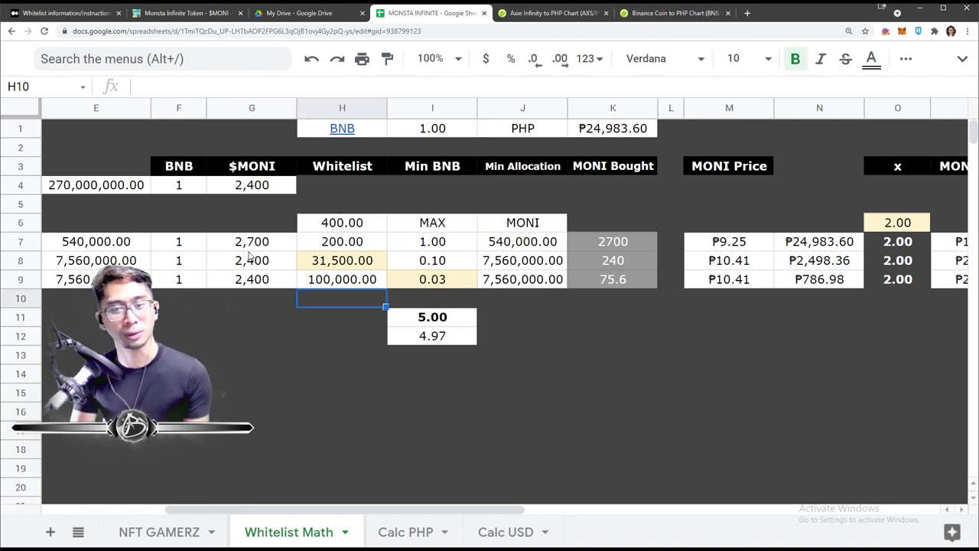
click(338, 229)
key(BackSpace)
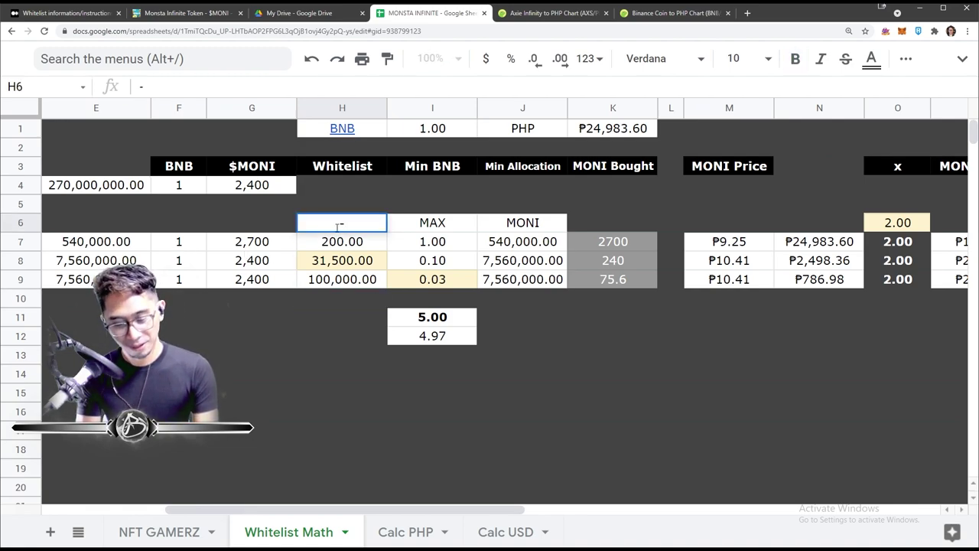
text(=400)
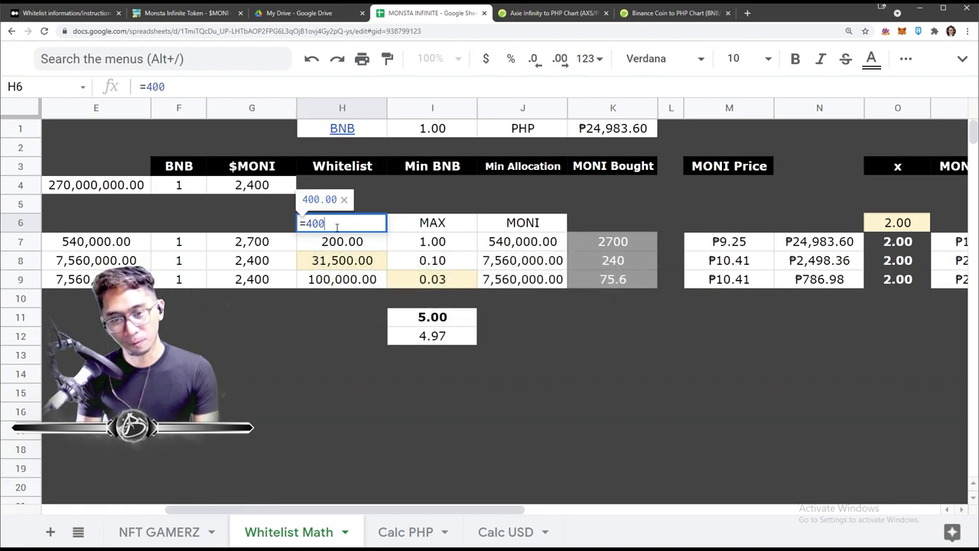
text(-)
click(346, 242)
key(Return)
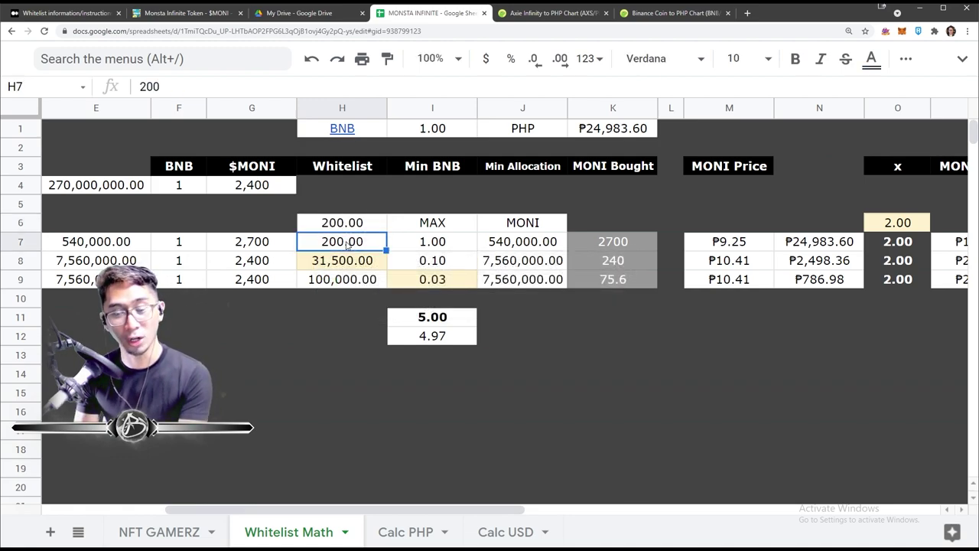
key(Up)
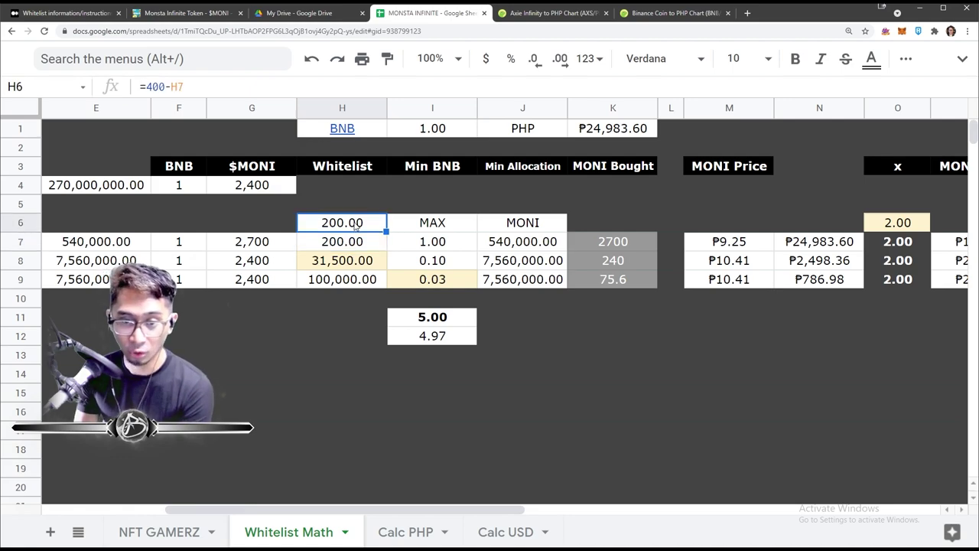
- Review the Presale 2.0 label and the Presale 1.0 whitelist cell, and clear the remaining-places formula from H6
scroll(344, 256, left, 3)
click(257, 267)
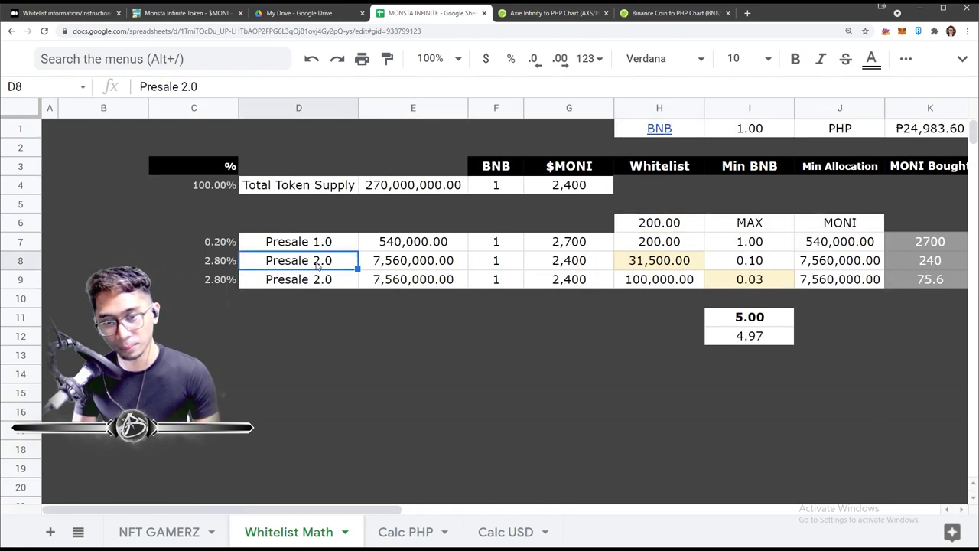
scroll(327, 268, right, 1)
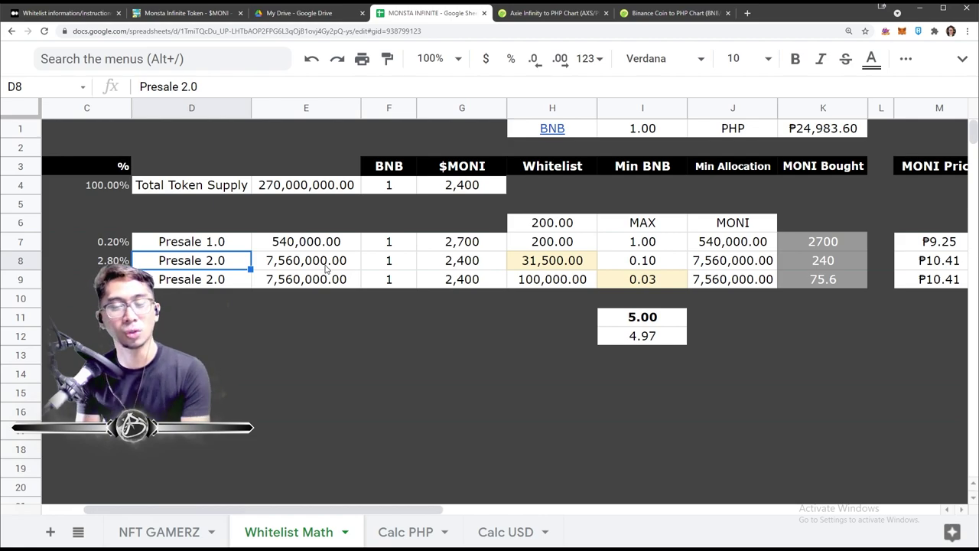
click(572, 229)
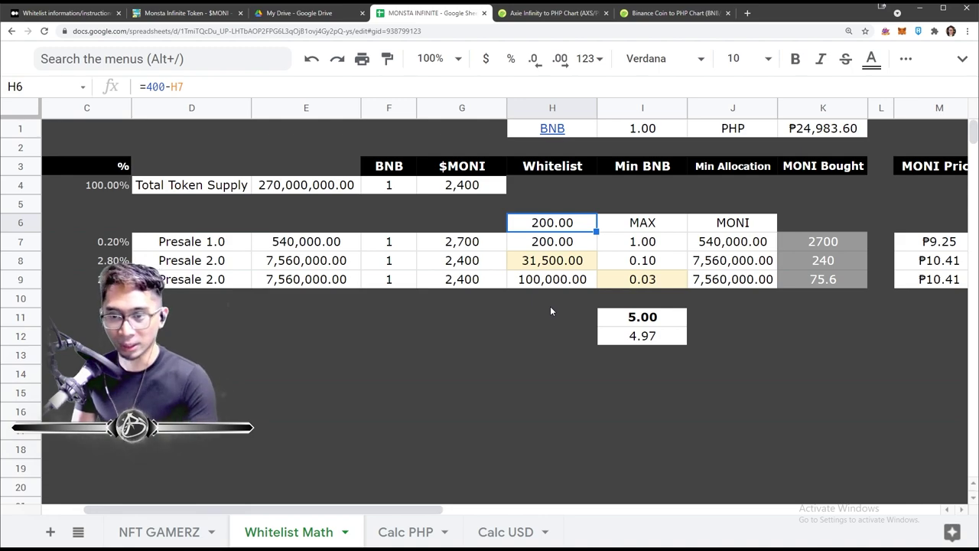
click(568, 248)
click(559, 222)
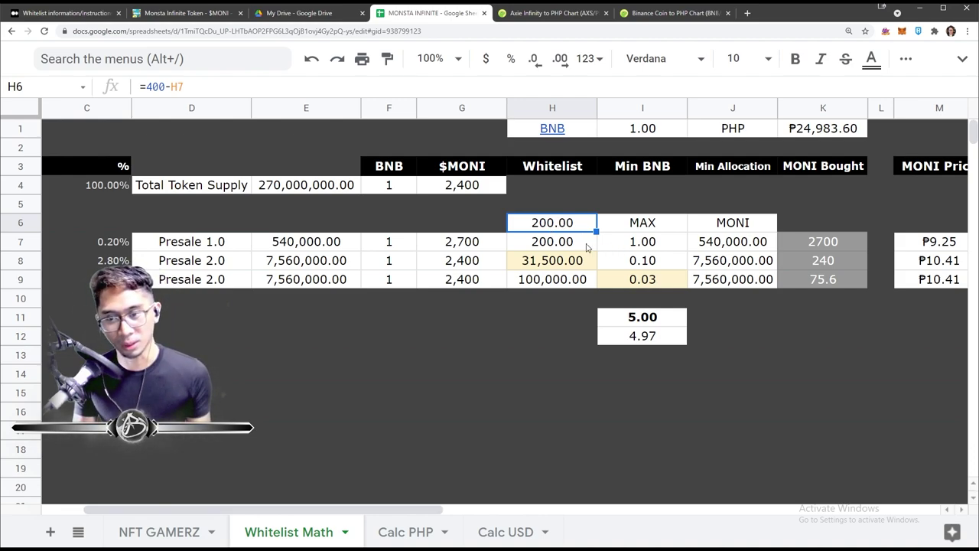
click(546, 239)
click(557, 224)
key(Delete)
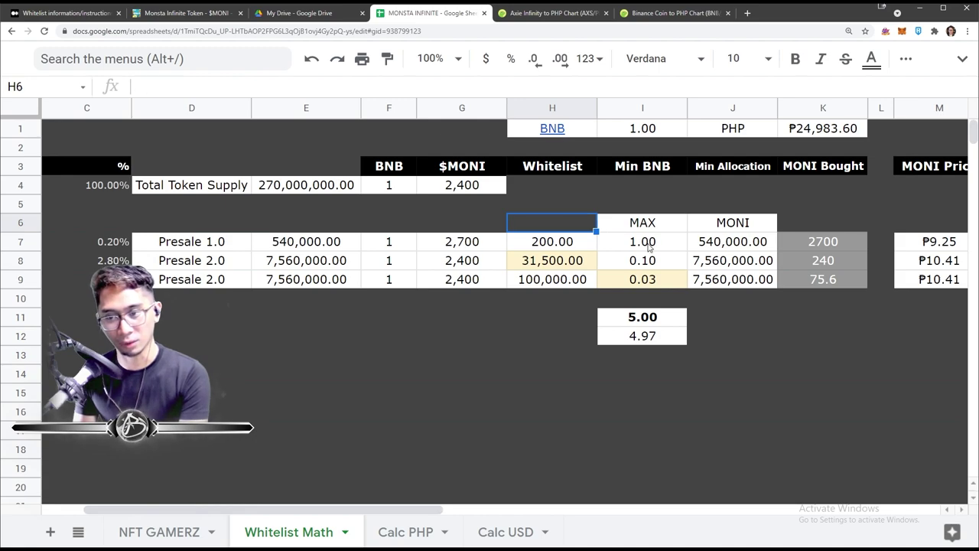
- Inspect the Presale 1.0 minimum BNB cell and the MONI price columns beside it
click(648, 245)
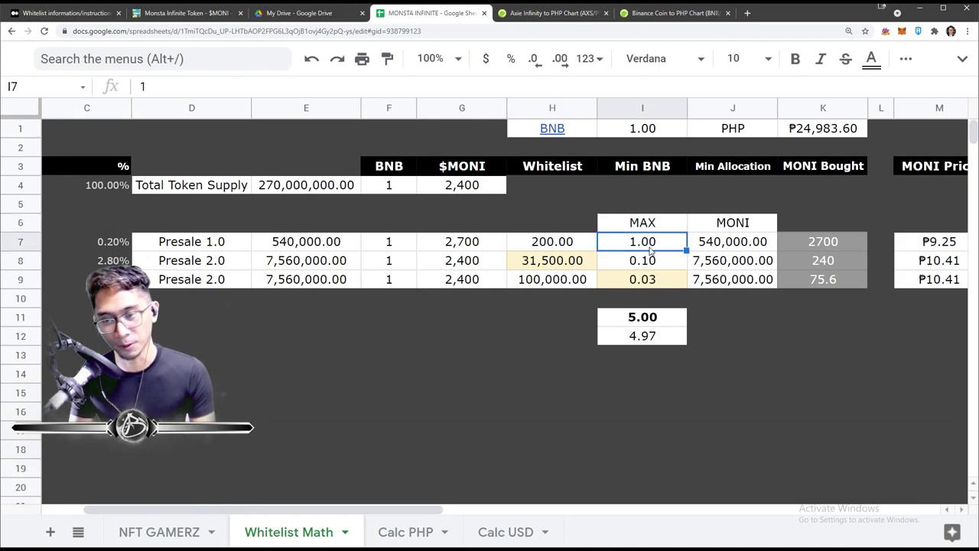
scroll(646, 253, right, 5)
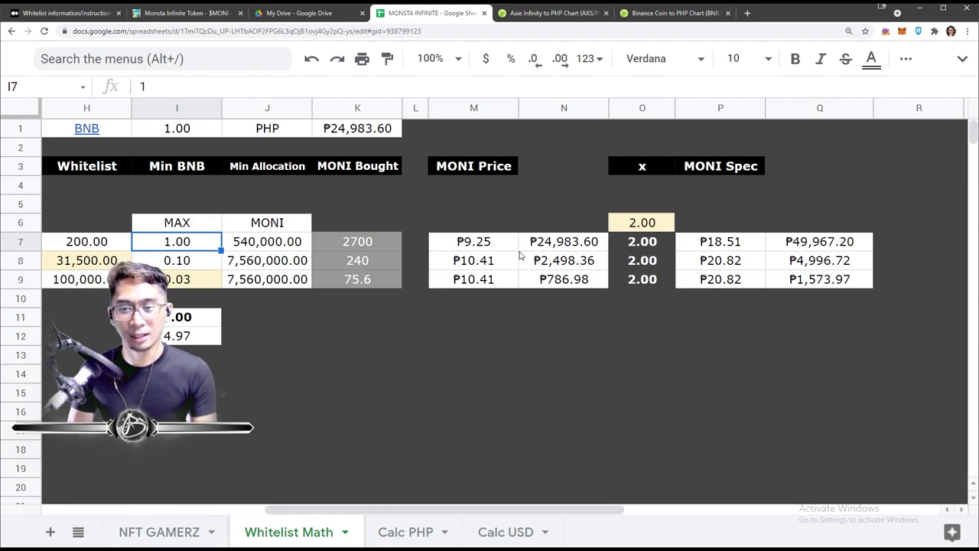
click(474, 224)
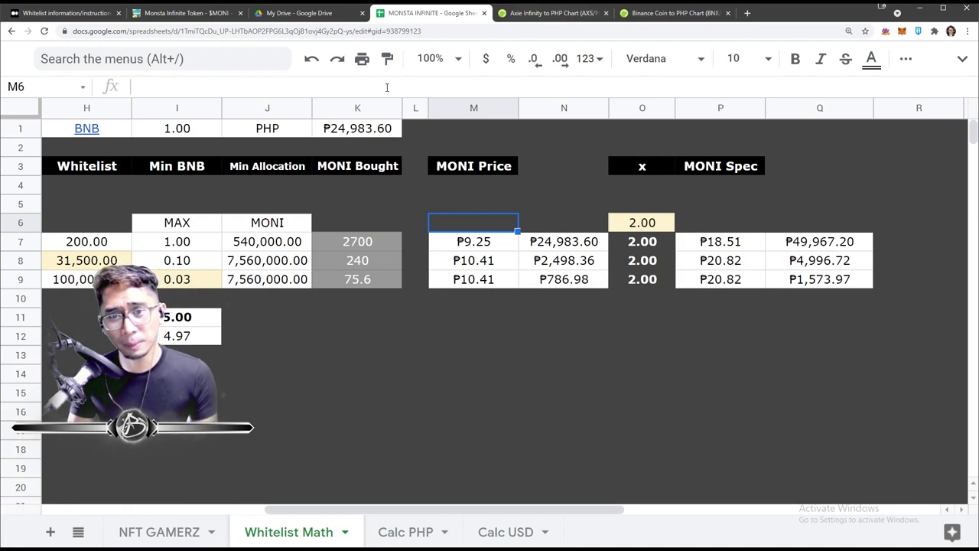
- Copy the current BNB price in PHP from CoinGecko and update cell K1 of the spreadsheet to 25295.95
click(658, 13)
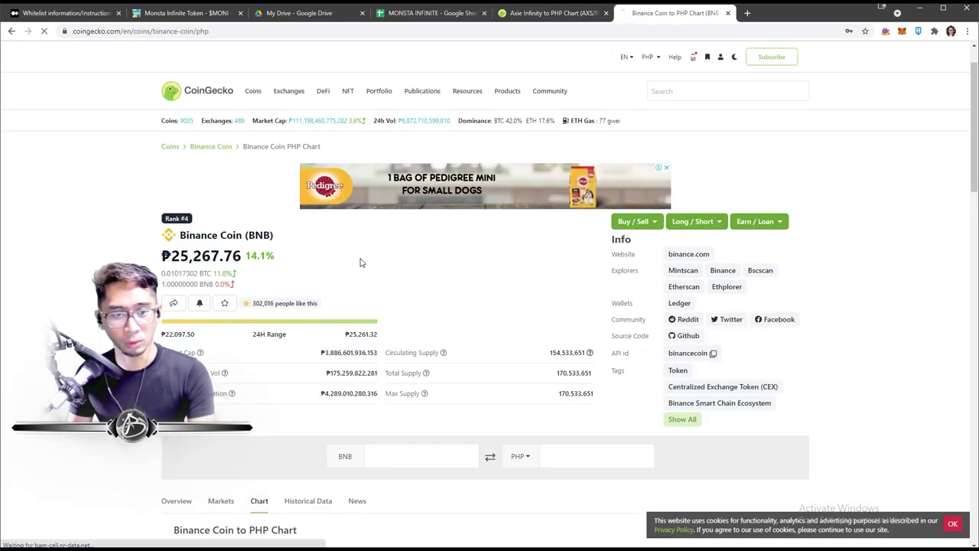
double_click(205, 255)
key(ctrl+c)
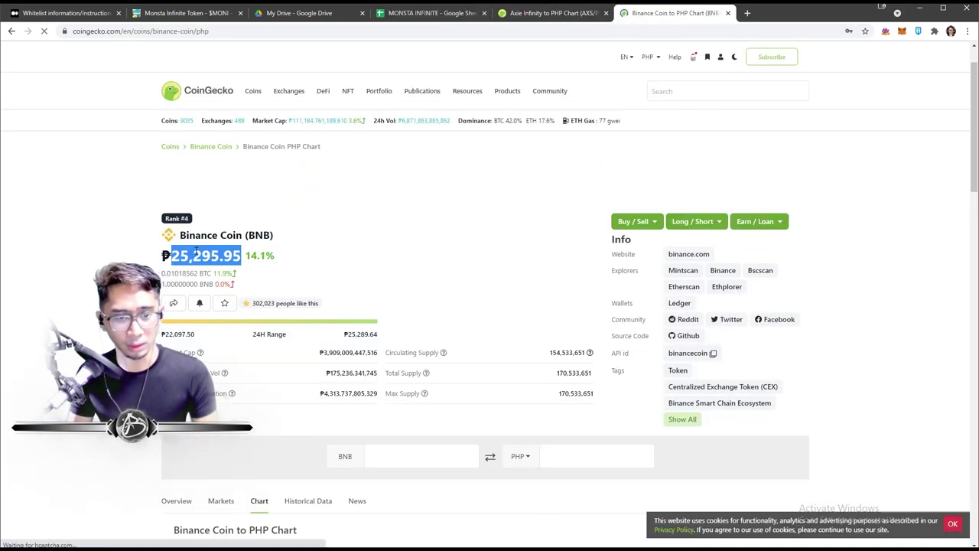
click(432, 13)
click(357, 128)
double_click(357, 129)
key(ctrl+v)
key(ctrl+a)
key(ctrl+v)
click(558, 164)
- Check the BNB-to-PHP conversion cells in row 1, the MONI price formula in M7 and the Presale 2.0 price in row 8
click(177, 129)
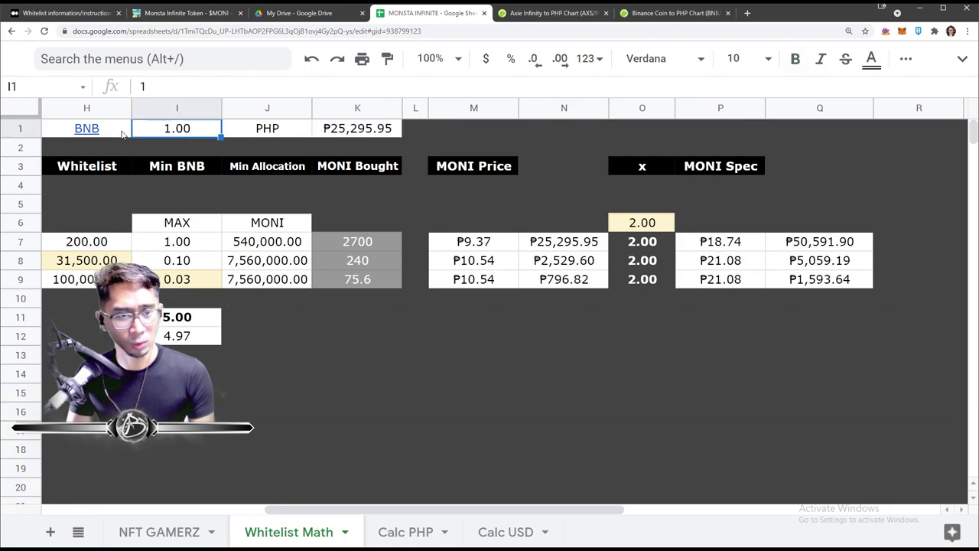
key(Right)
key(Right)
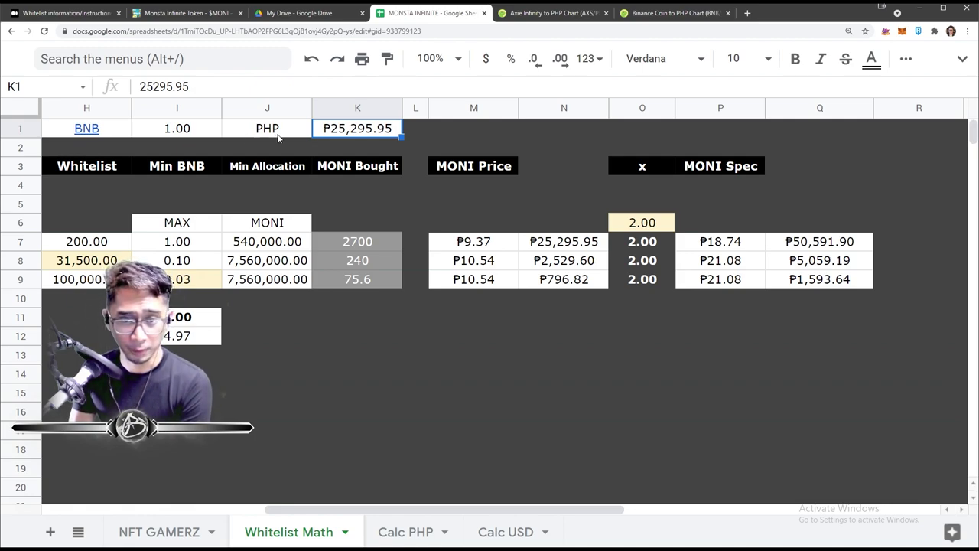
key(Left)
click(478, 244)
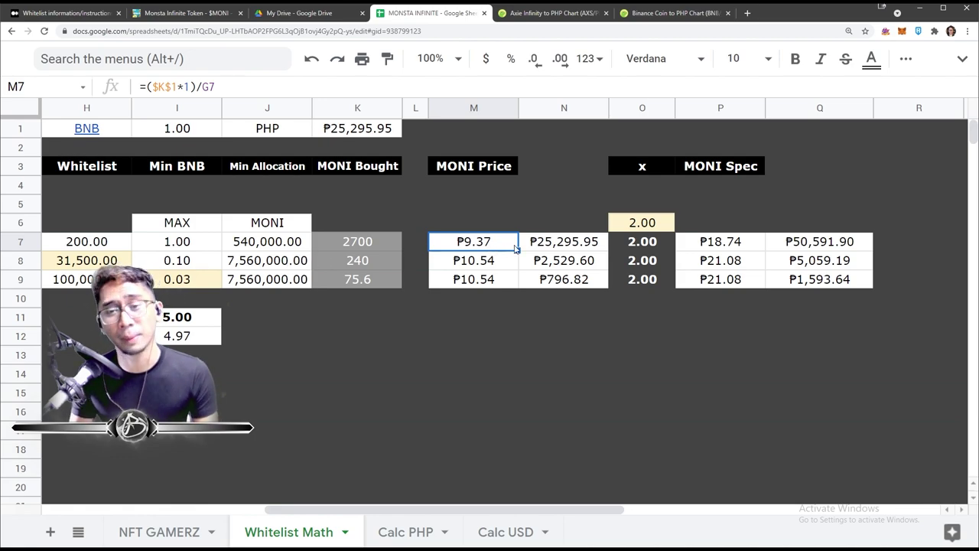
scroll(501, 249, left, 3)
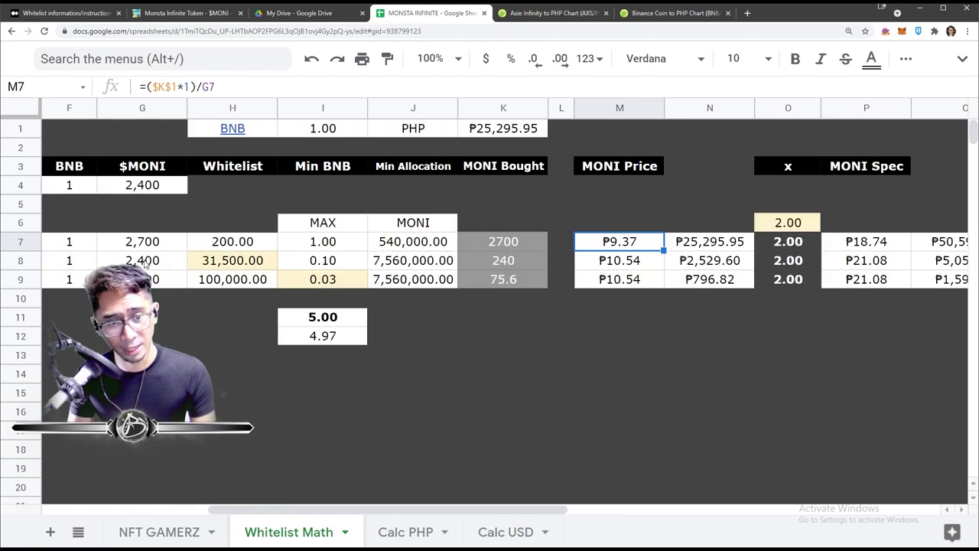
scroll(405, 264, left, 3)
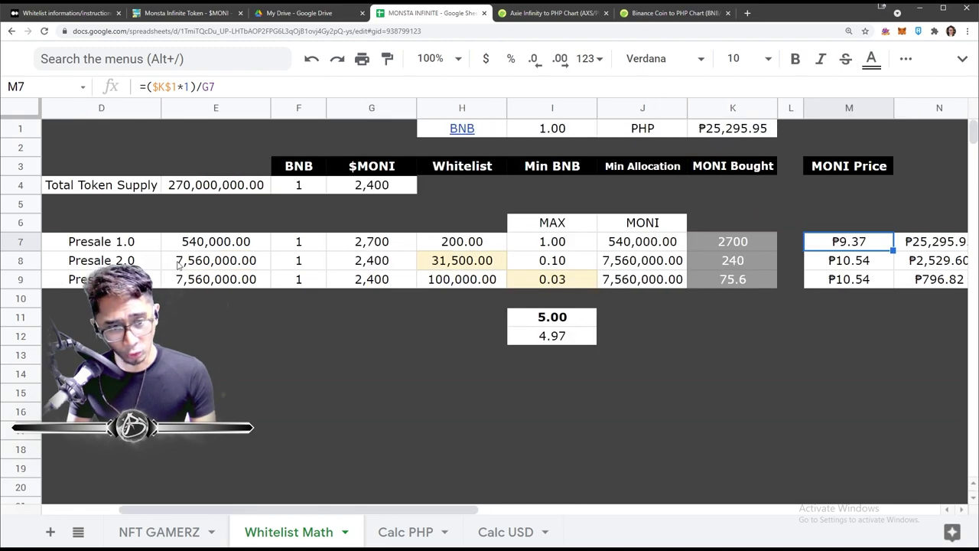
click(140, 264)
scroll(740, 286, right, 3)
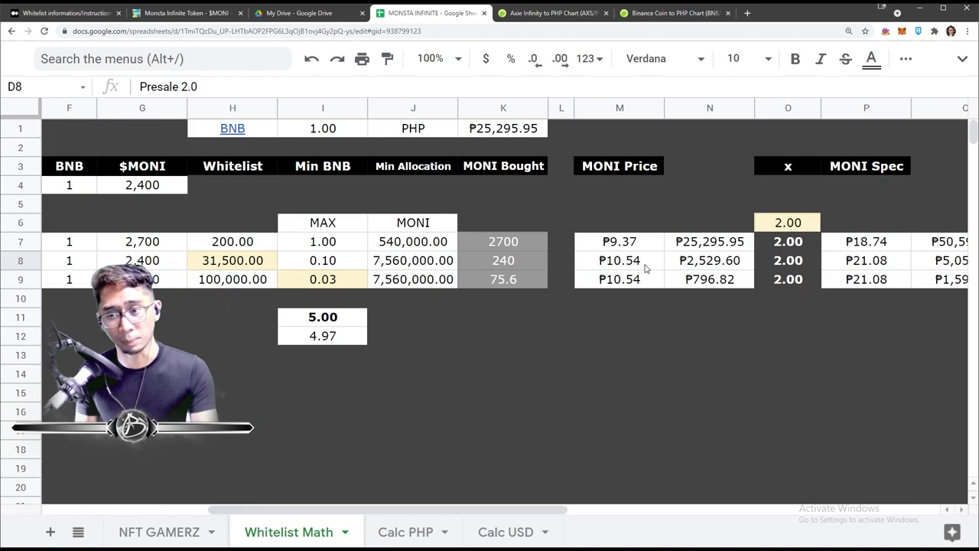
scroll(647, 247, right, 3)
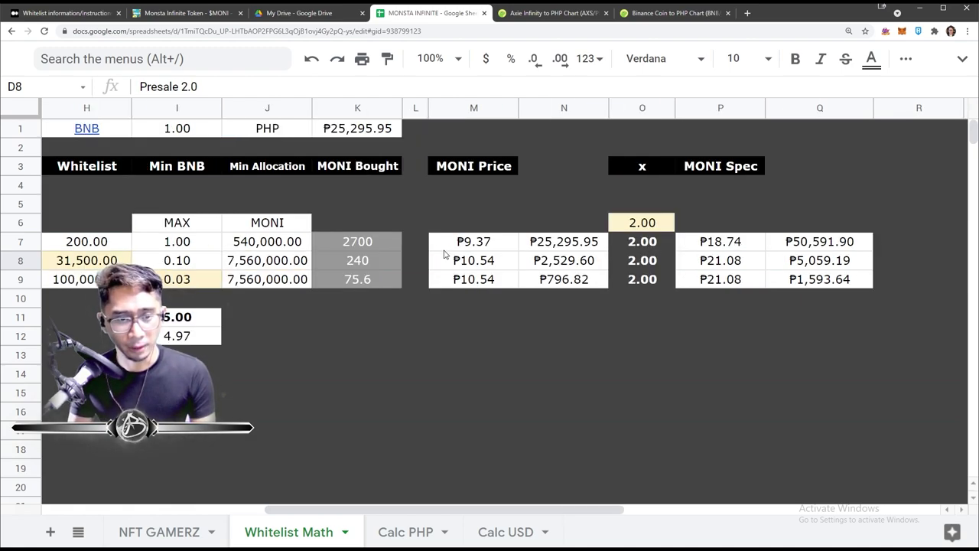
- Compare BNB contributions, MONI bought and peso costs across the Presale 1.0 row and both Presale 2.0 scenarios
click(187, 242)
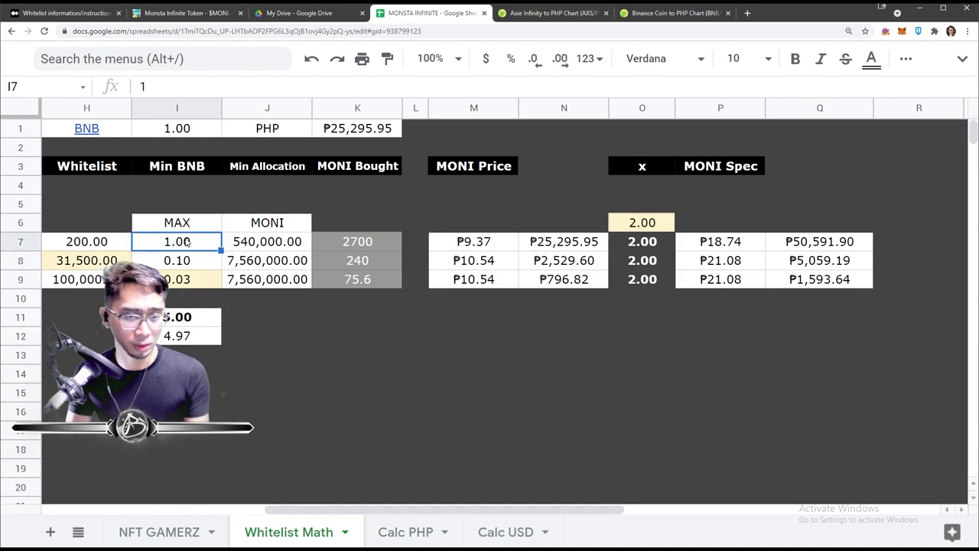
click(563, 248)
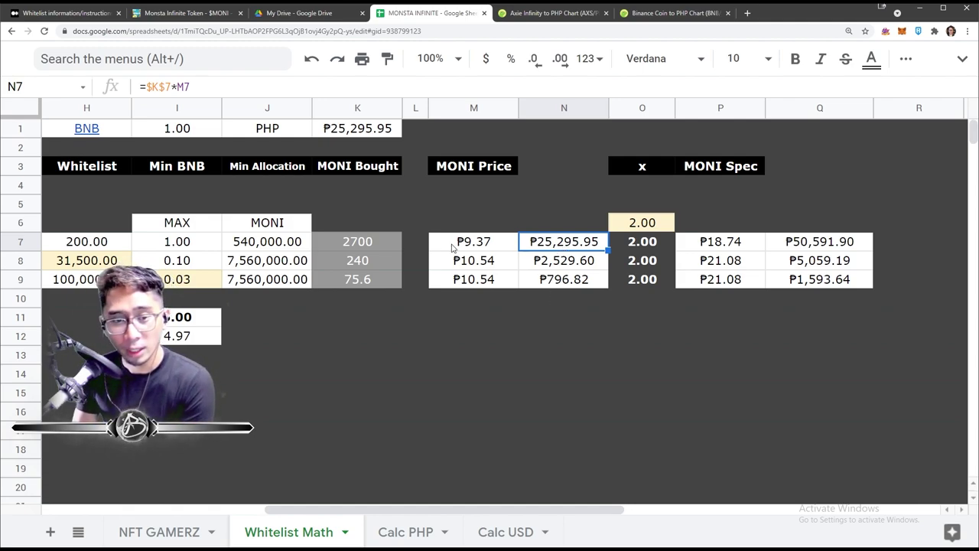
click(86, 260)
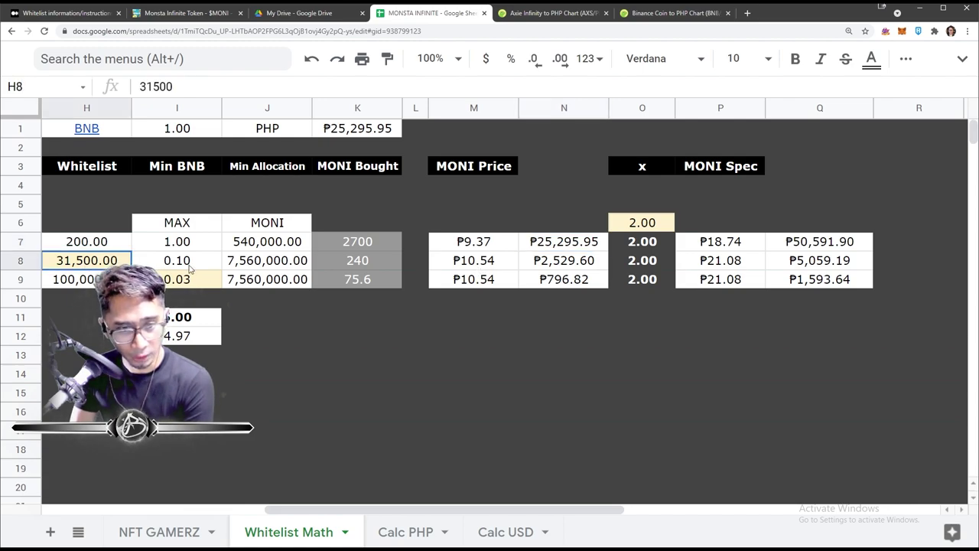
click(386, 268)
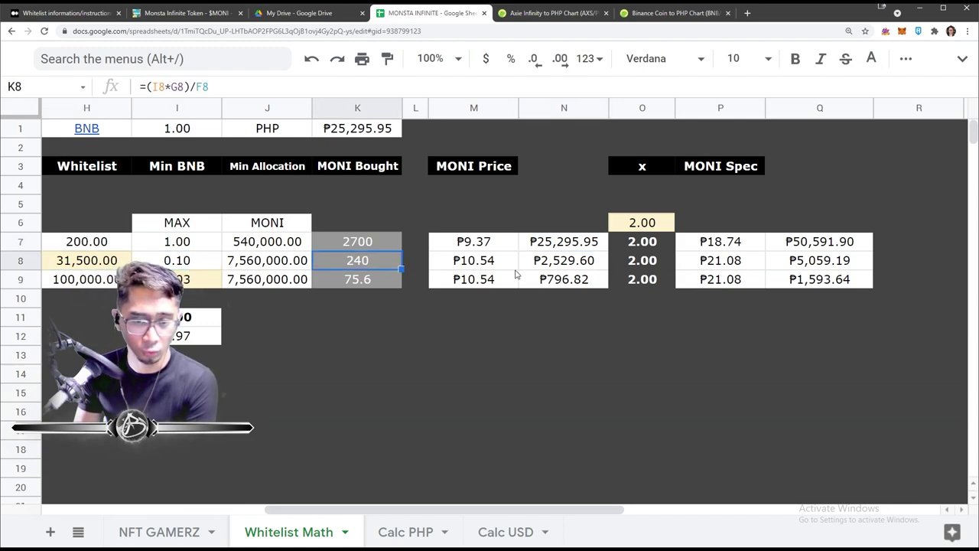
click(562, 268)
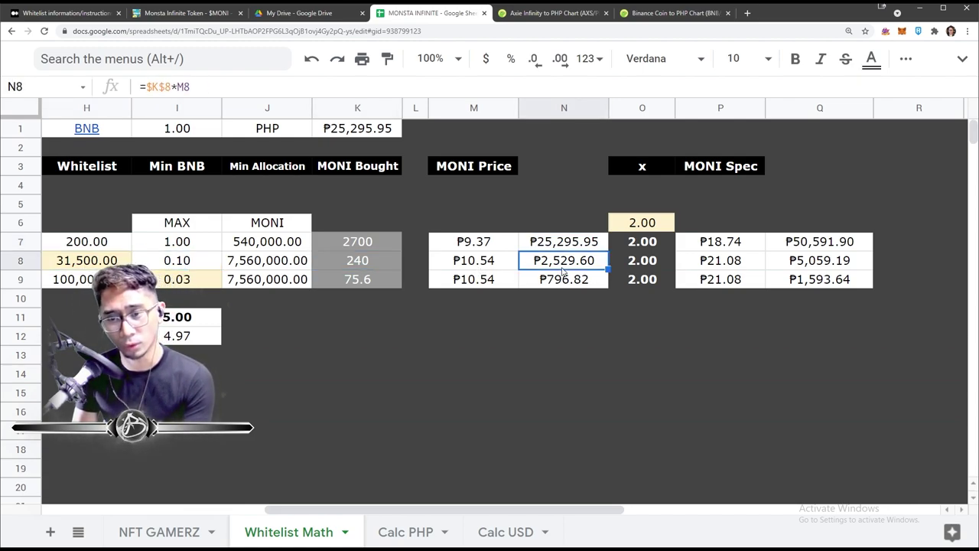
click(184, 279)
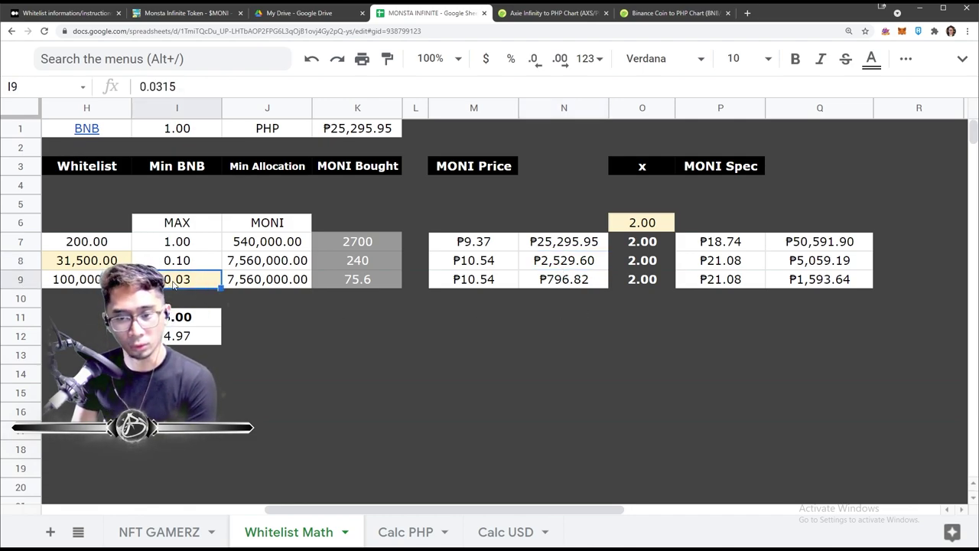
click(384, 280)
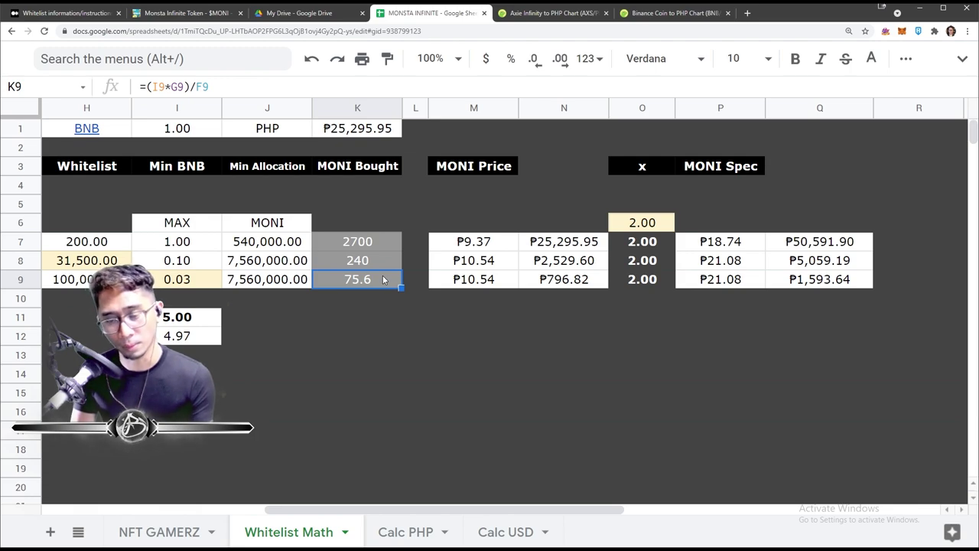
click(580, 283)
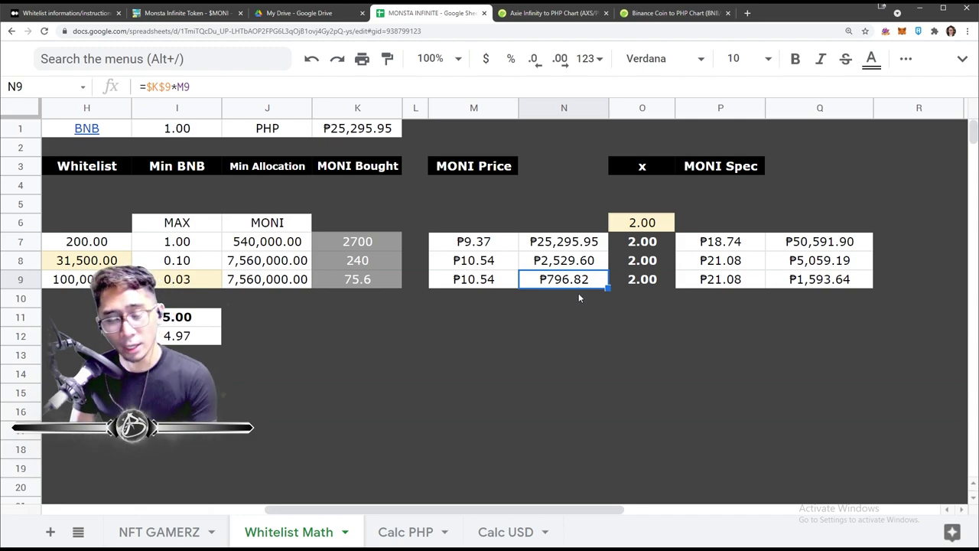
- Switch to Telegram and open the Monsta Infinite group chat to read the message on the MONI needed per team
key(alt+Tab)
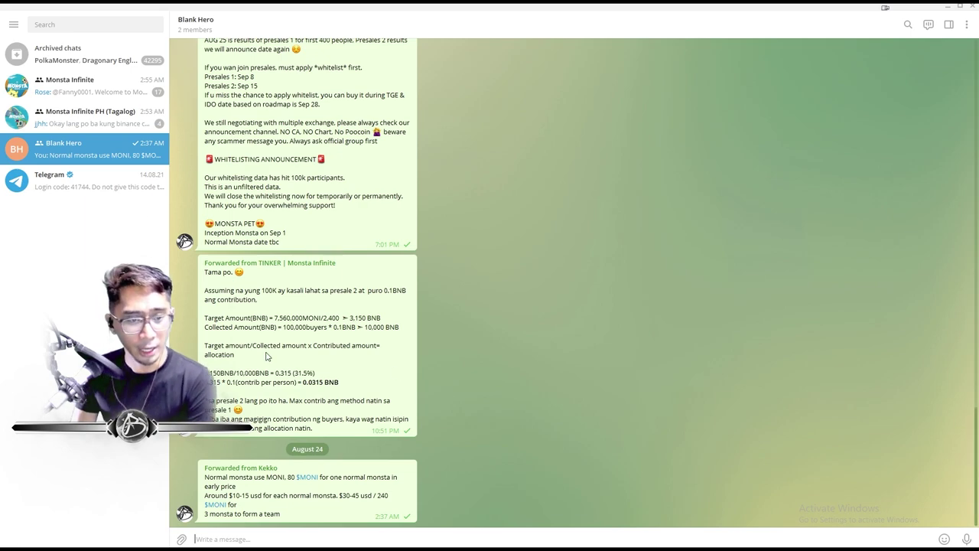
click(81, 94)
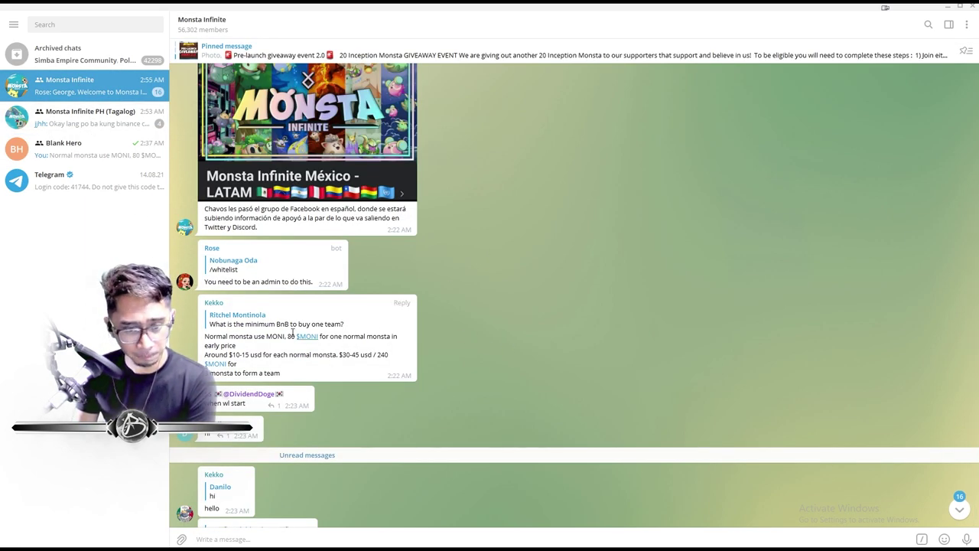
- Read the Telegram reply on the MONI and USD cost of one normal monsta and of a three-monsta team
scroll(316, 339, down, 2)
scroll(225, 310, down, 1)
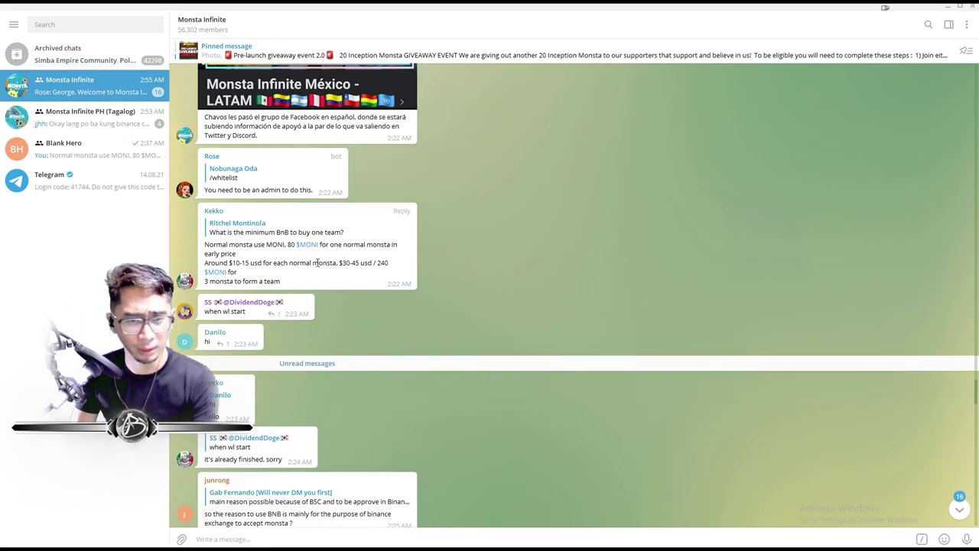
drag(243, 245, 378, 245)
drag(224, 262, 291, 271)
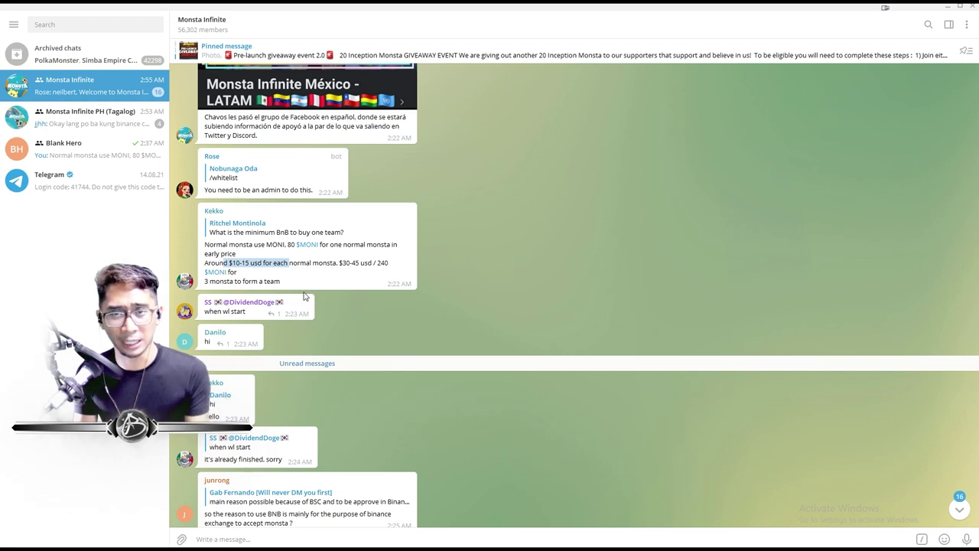
- Switch back to the Whitelist Math spreadsheet and check the MONI bought and peso cost in row 8
key(alt+Tab)
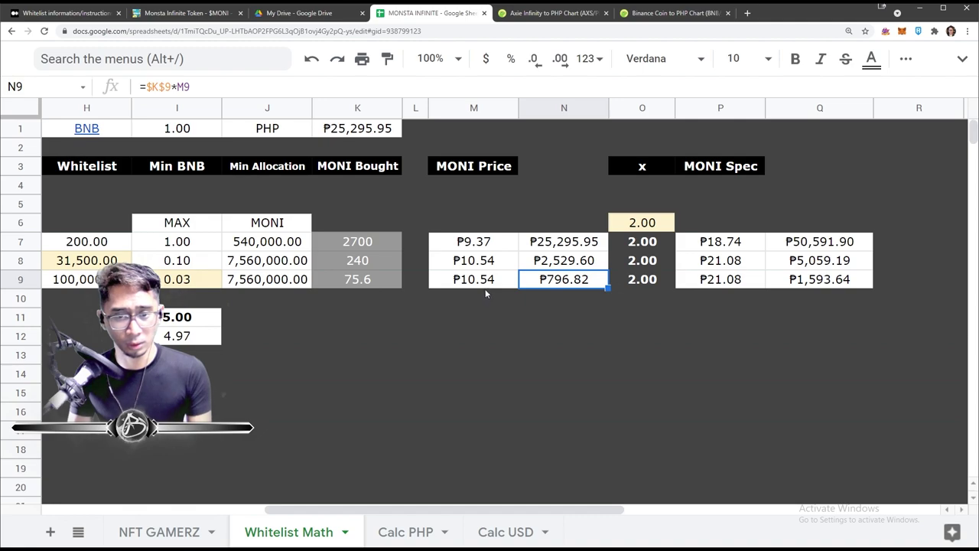
click(366, 266)
click(13, 261)
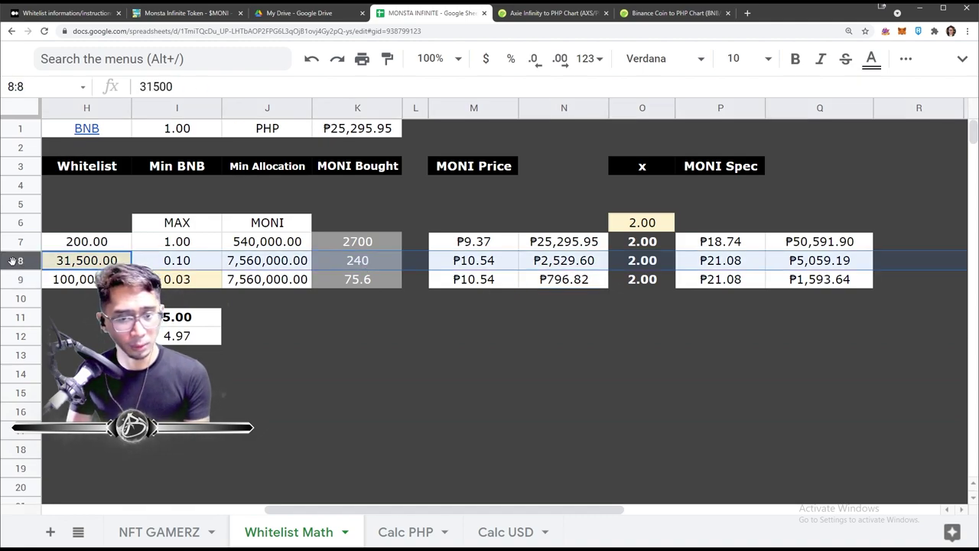
click(368, 265)
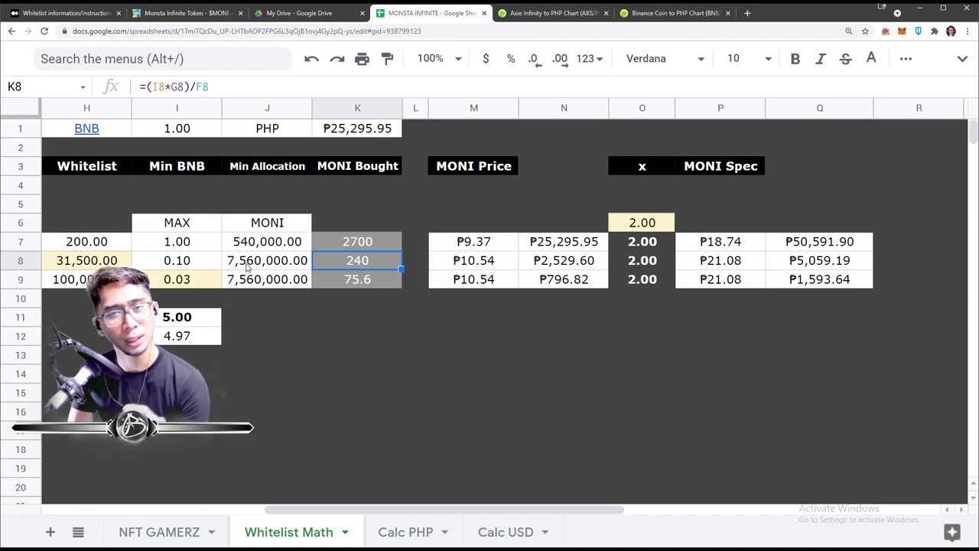
click(582, 269)
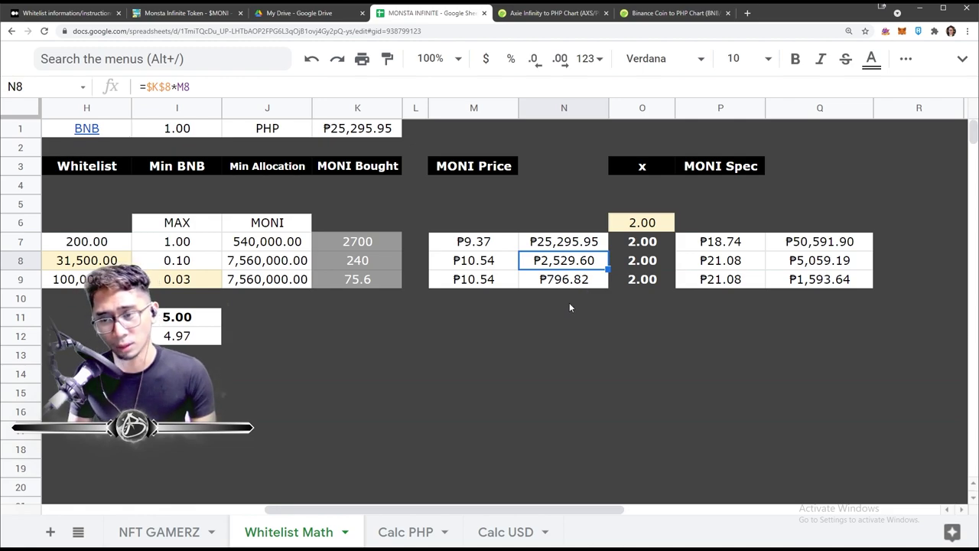
- Set the price multiplier in O6 to 1 and compare row 7's MONI Price with its MONI Spec values
scroll(569, 307, right, 2)
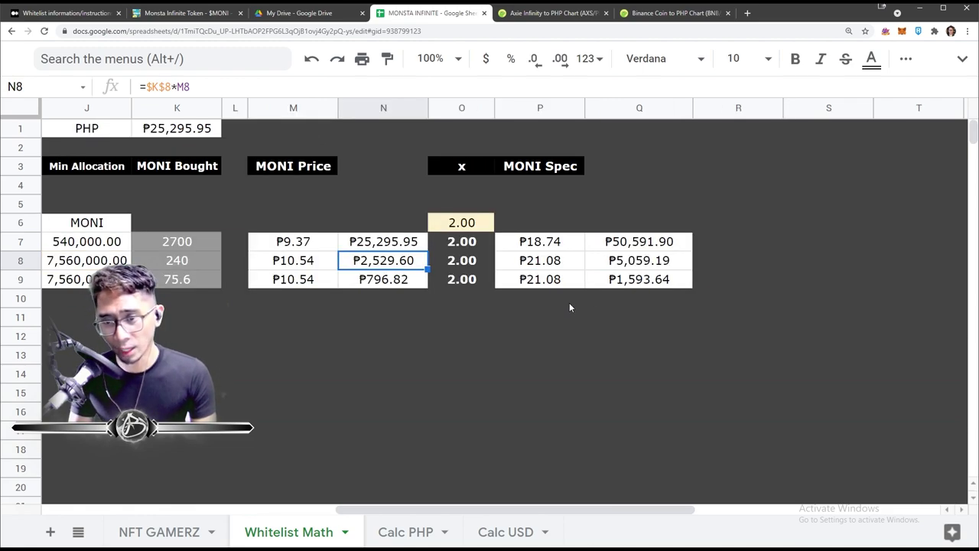
click(473, 112)
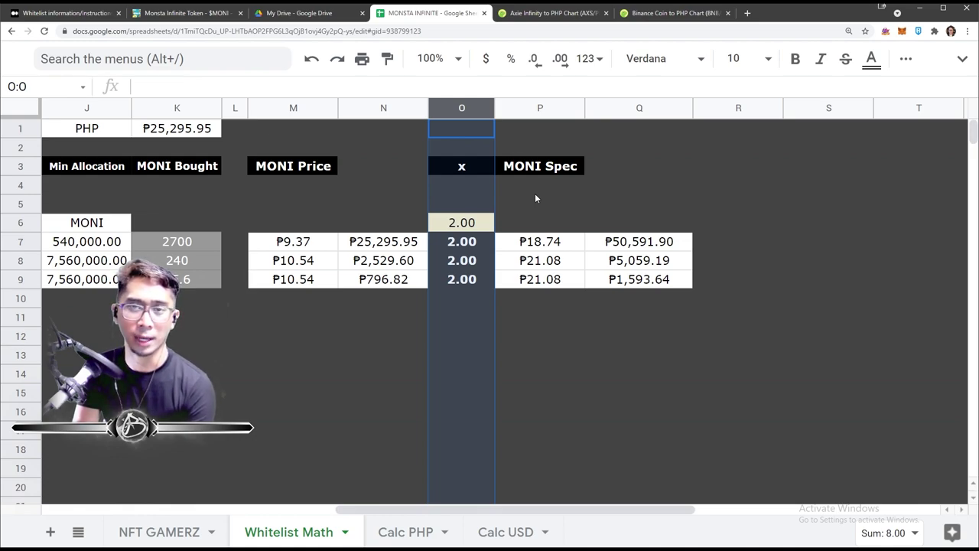
click(482, 226)
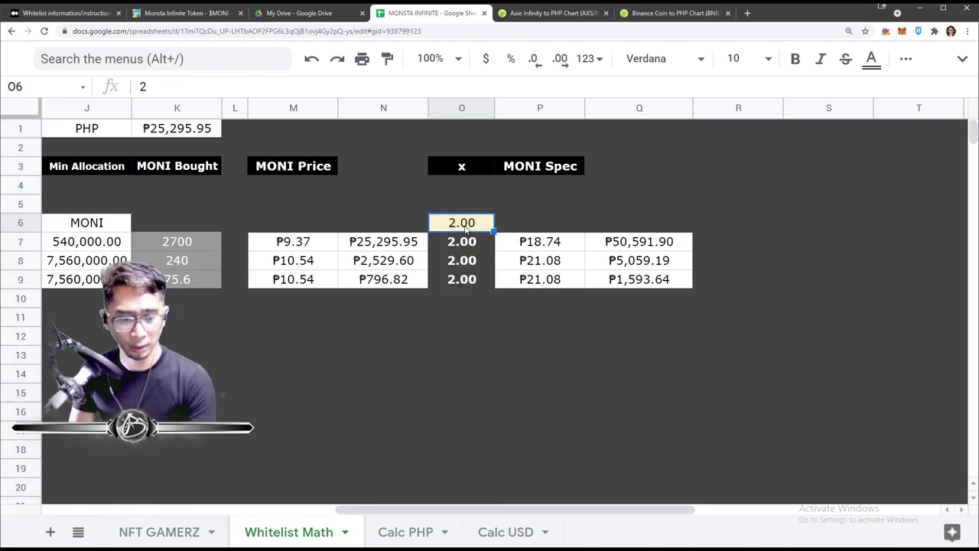
key(ctrl+z)
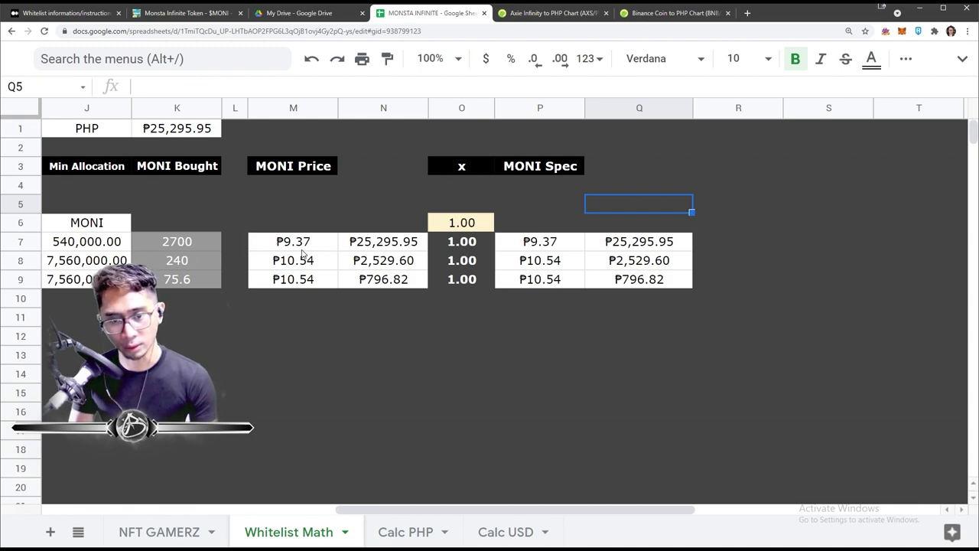
click(536, 244)
click(619, 243)
click(318, 246)
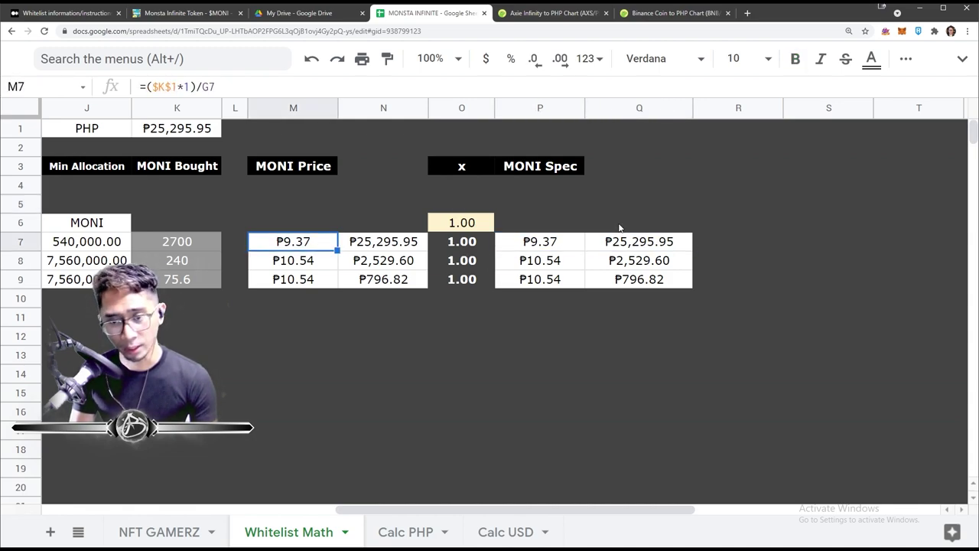
- Set the price multiplier in O6 to 2 and compare the peso cost in N7 with the speculated value in Q7
click(618, 226)
click(473, 225)
text(2)
click(502, 317)
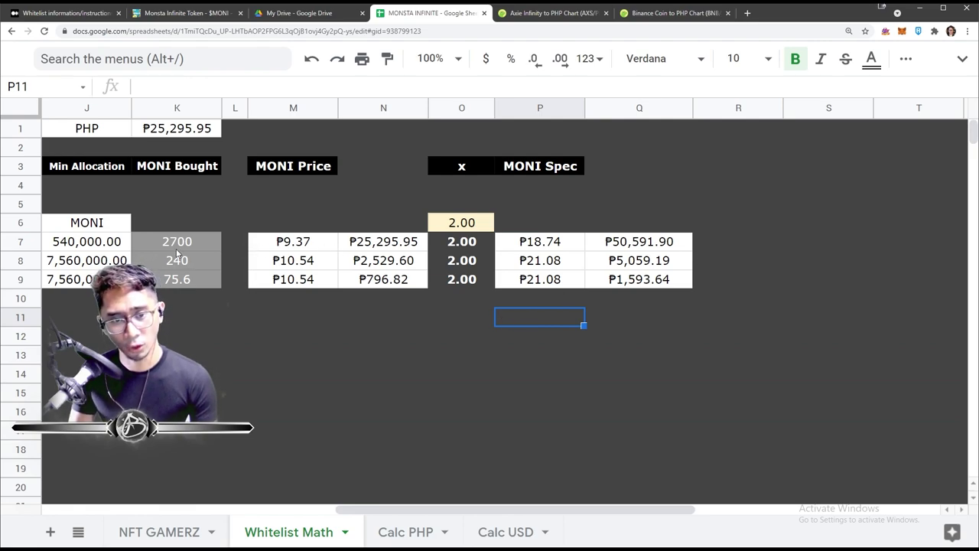
click(384, 245)
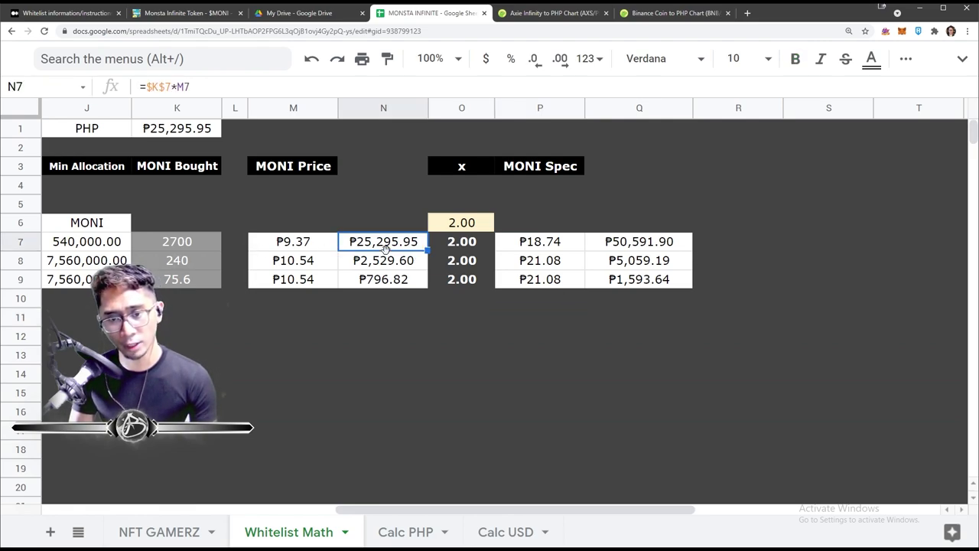
click(663, 245)
- Try price multipliers of 3 and 4 in O6, checking the speculated peso value in Q7
click(464, 227)
text(3)
click(839, 222)
click(642, 245)
text(4)
click(738, 223)
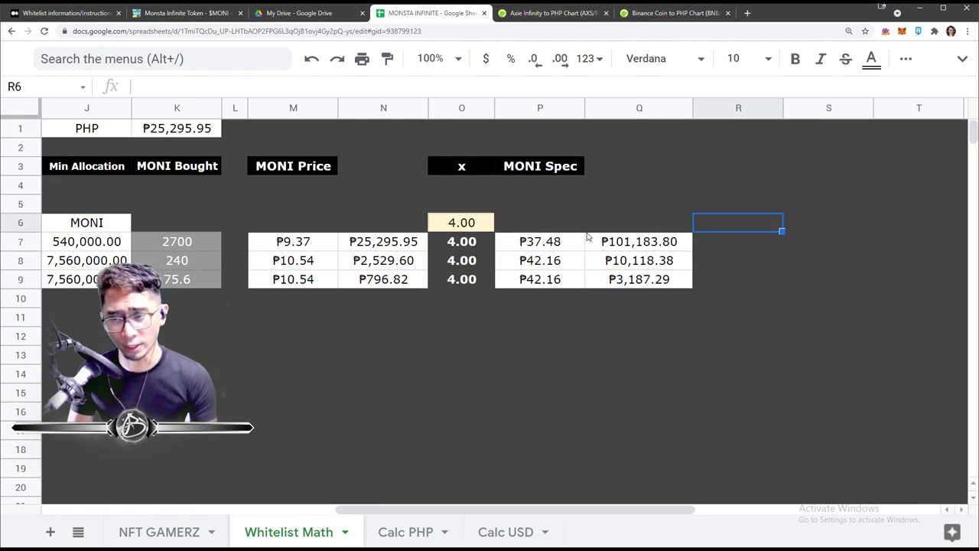
click(639, 241)
- Try price multipliers of 5 and 6 in O6, checking the speculated peso value in Q7 for each
click(459, 222)
text(5)
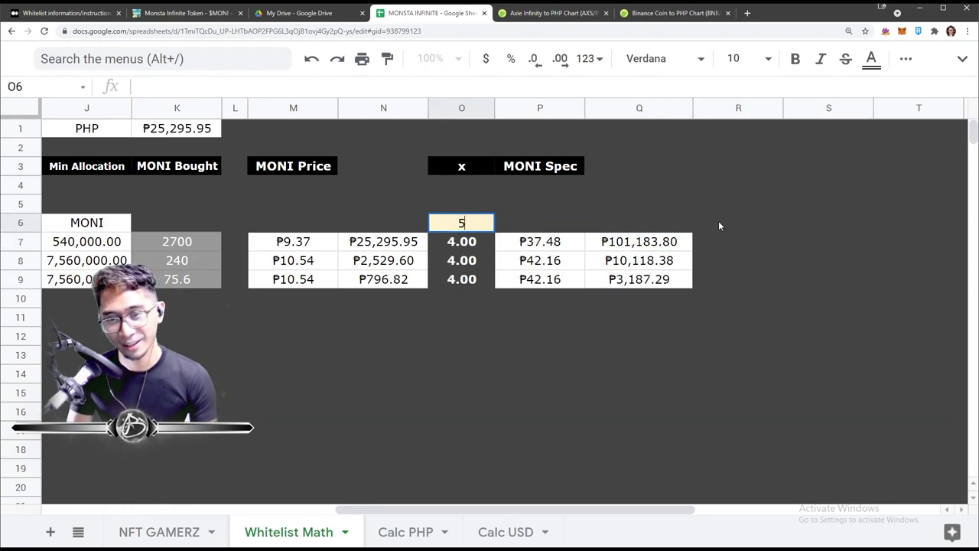
click(700, 223)
click(638, 241)
click(459, 222)
text(6)
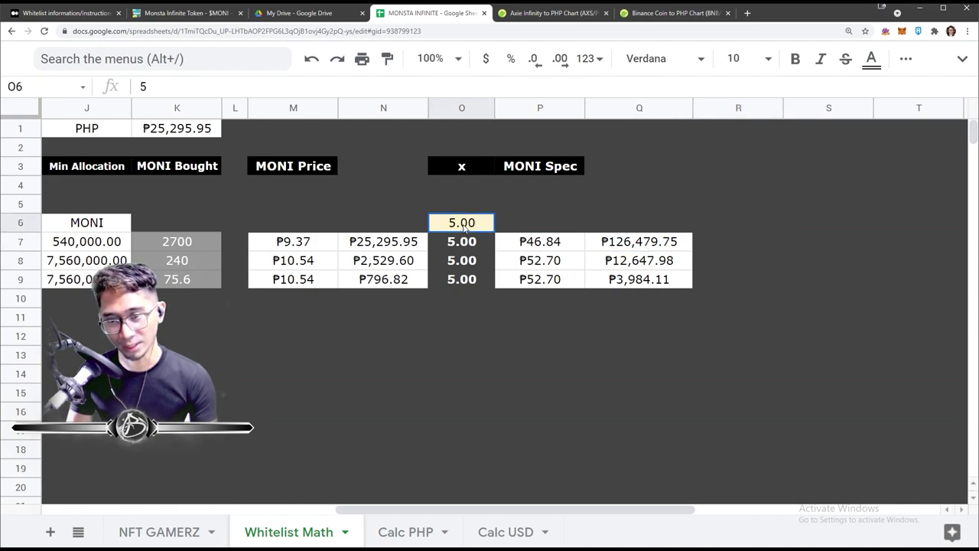
click(700, 204)
click(639, 241)
- Set the price multiplier in O6 to 10 and check the speculated peso value in Q7
click(451, 226)
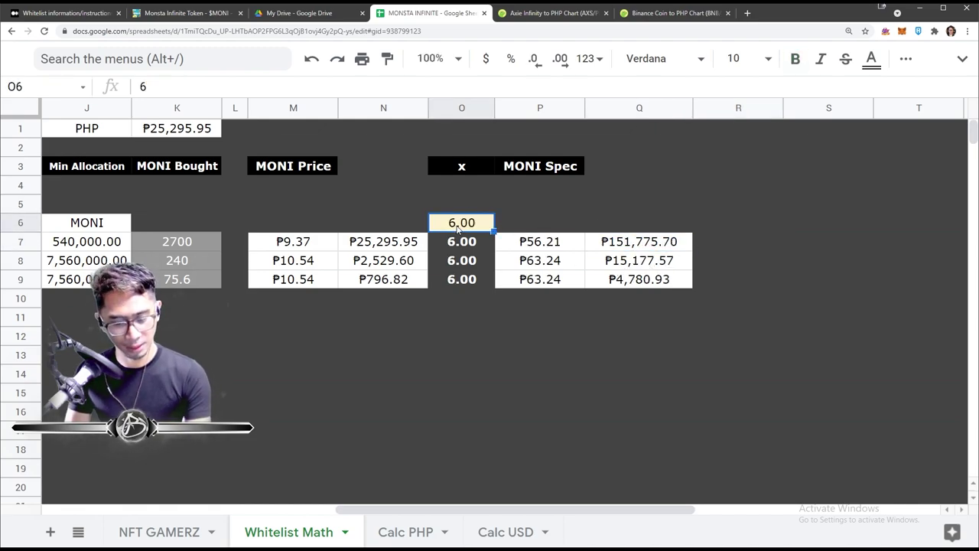
text(10)
click(612, 339)
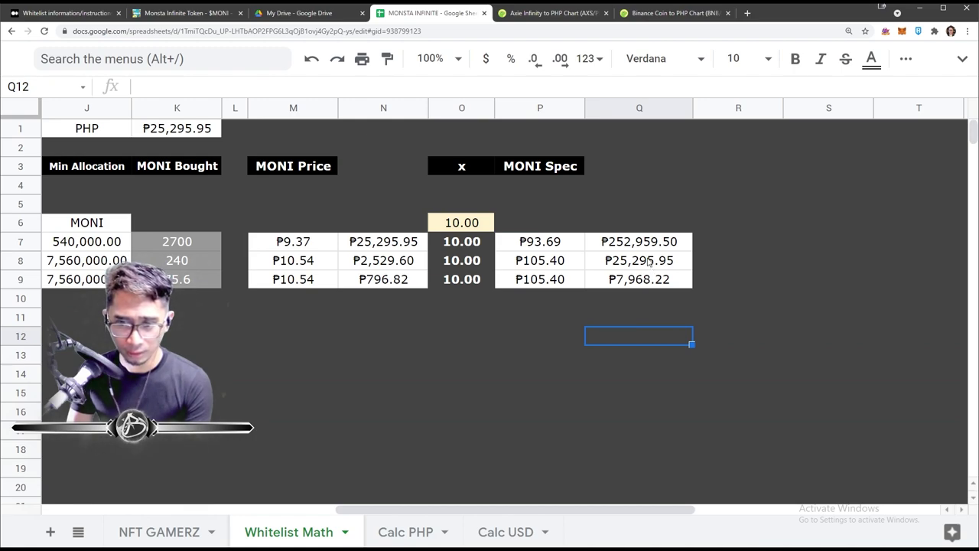
click(665, 245)
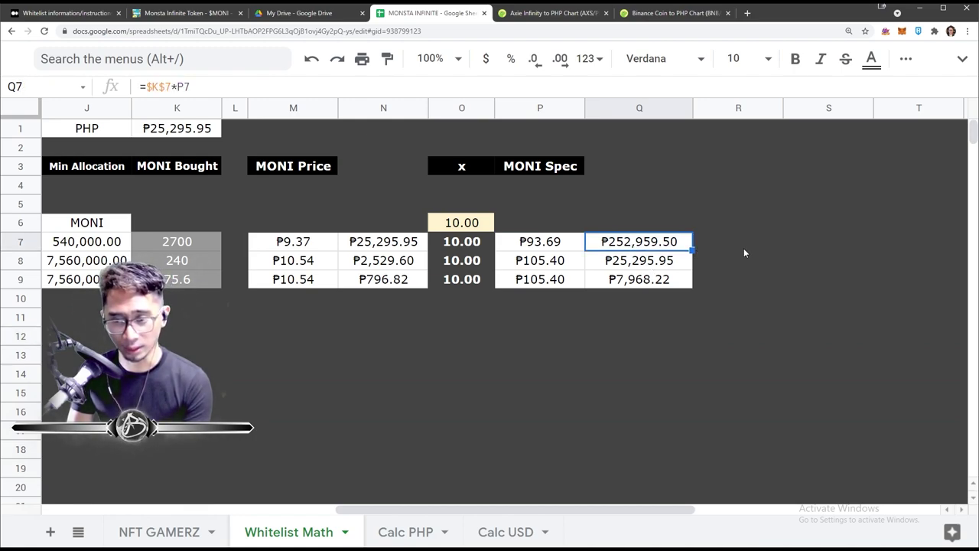
- Set the price multiplier in O6 to 100 and compare row 7's original peso cost with its speculated price and value
click(469, 229)
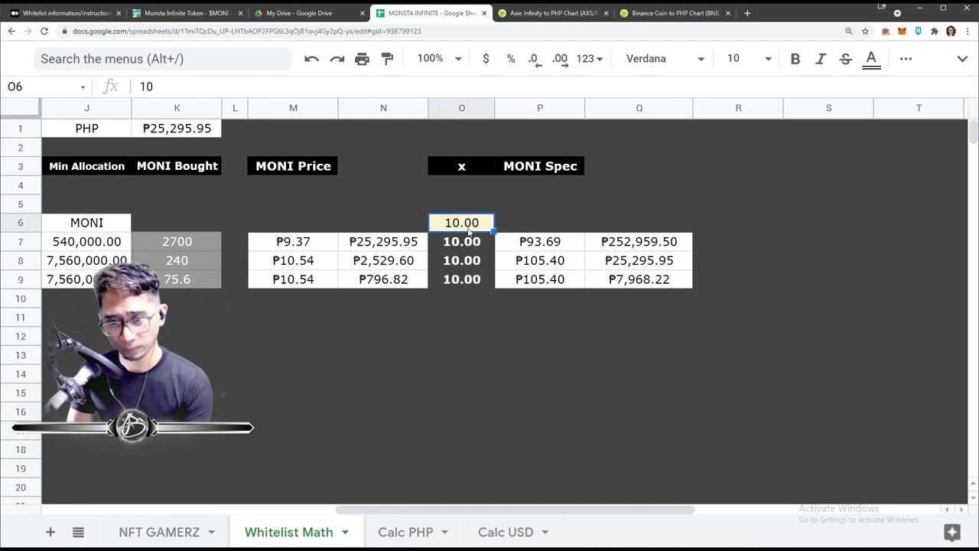
text(100)
click(799, 241)
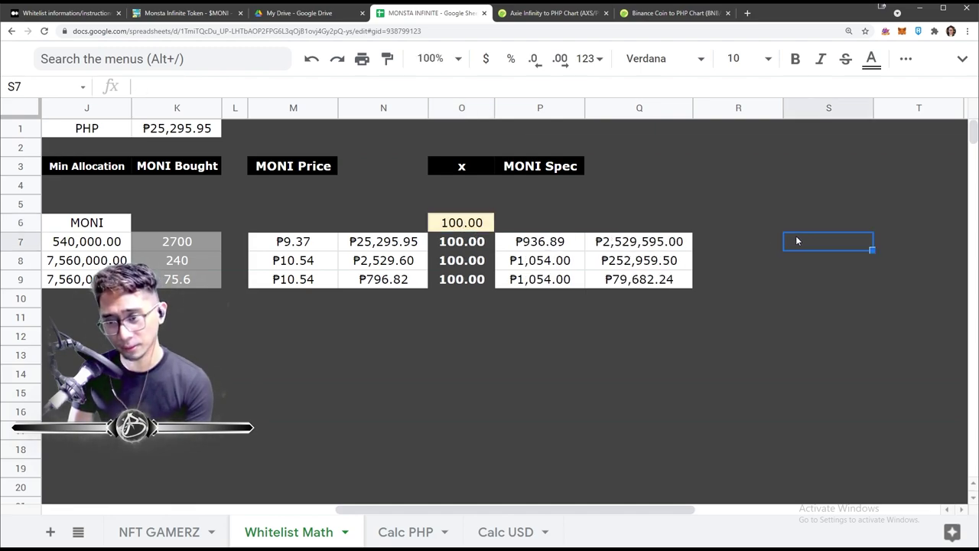
click(632, 245)
click(389, 247)
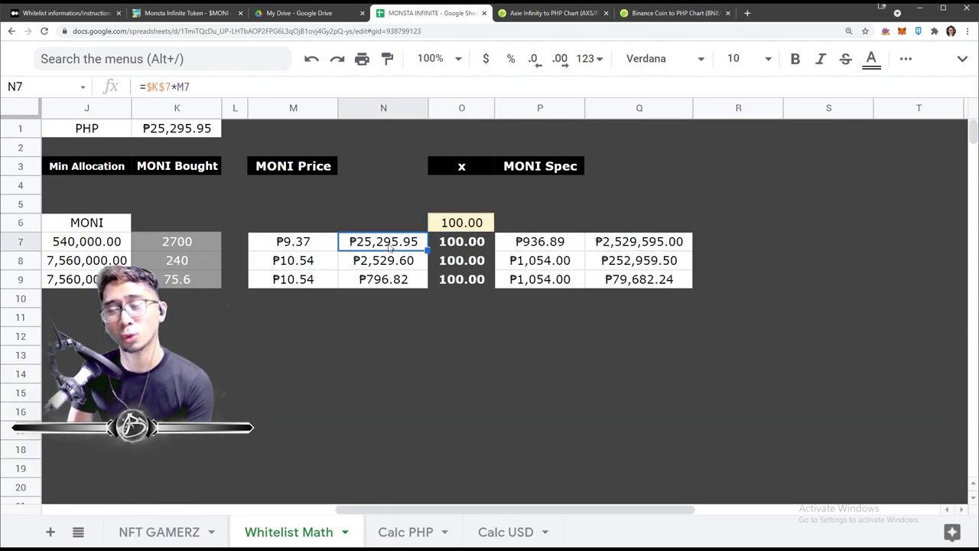
click(655, 248)
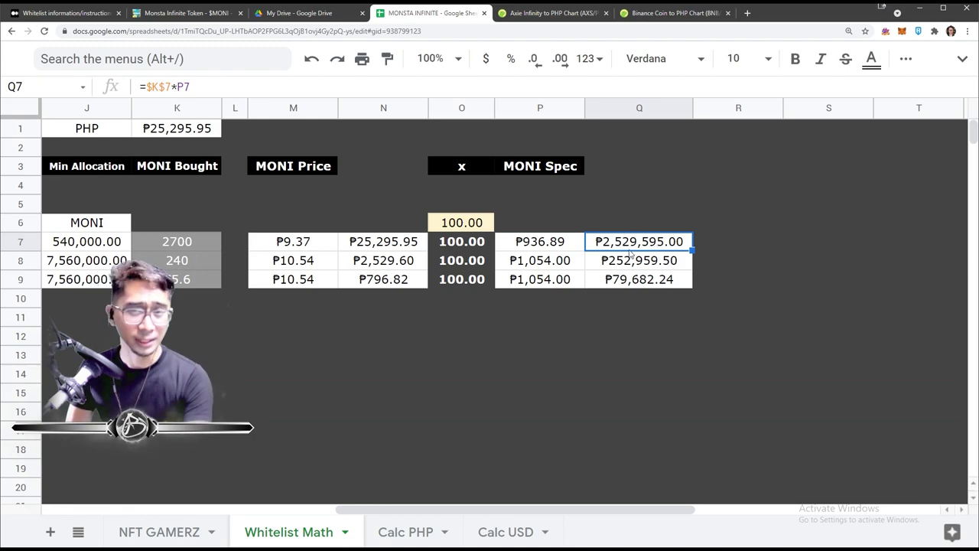
click(534, 249)
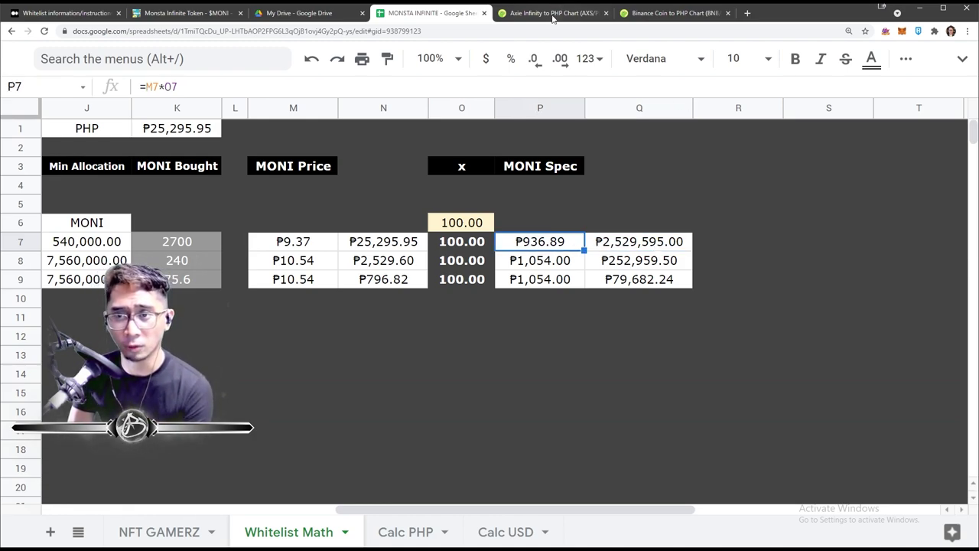
- Switch to the CoinGecko Axie Infinity page and examine AXS's launch price, current price and full PHP price history
click(552, 13)
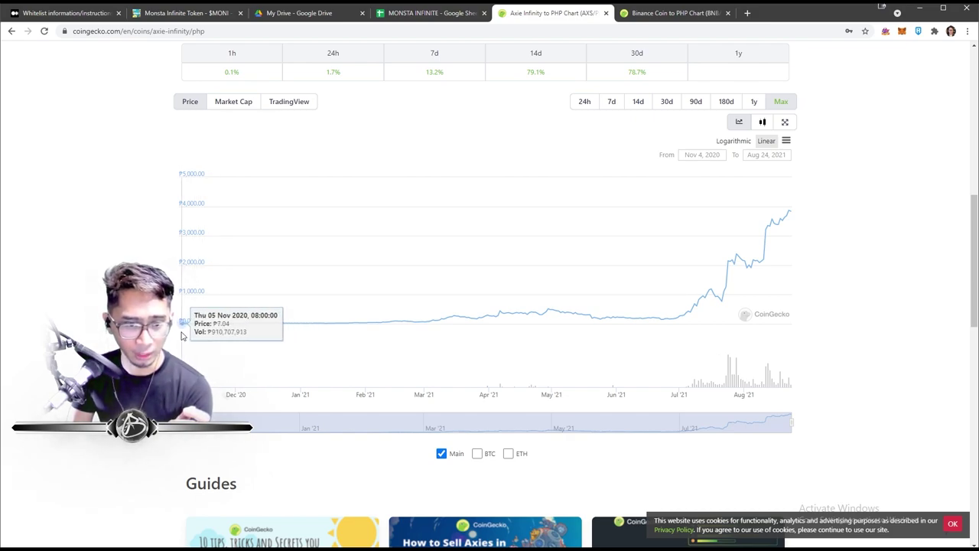
scroll(232, 173, up, 3)
scroll(233, 174, up, 3)
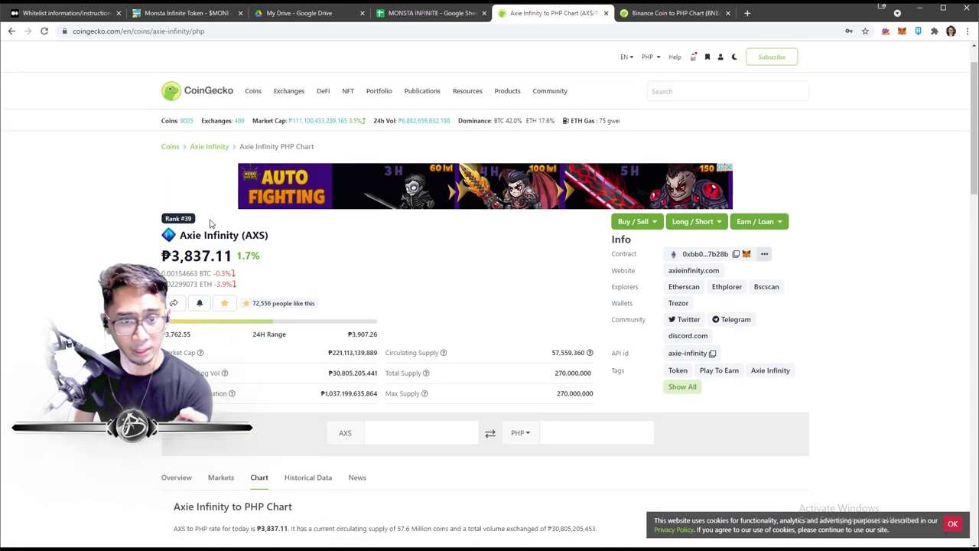
double_click(200, 255)
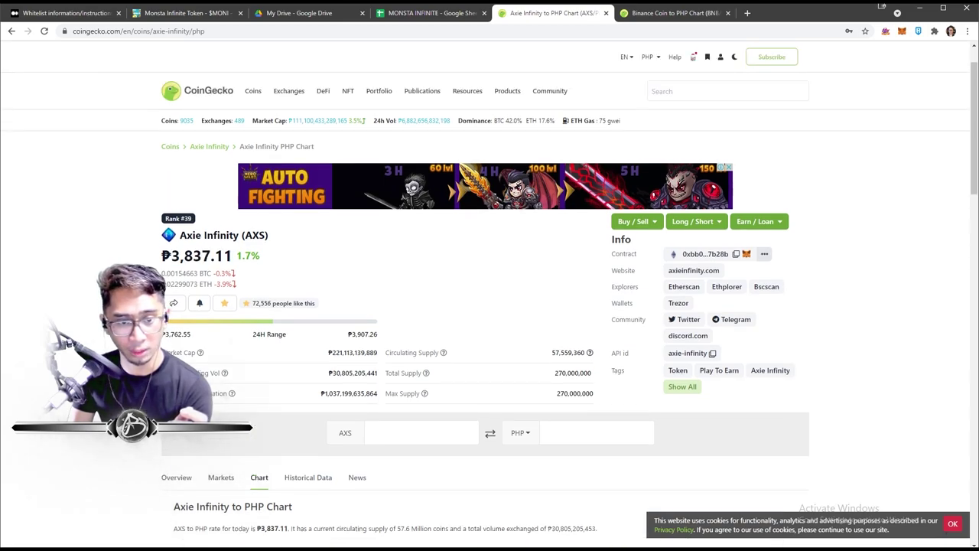
scroll(490, 306, down, 4)
scroll(489, 306, up, 2)
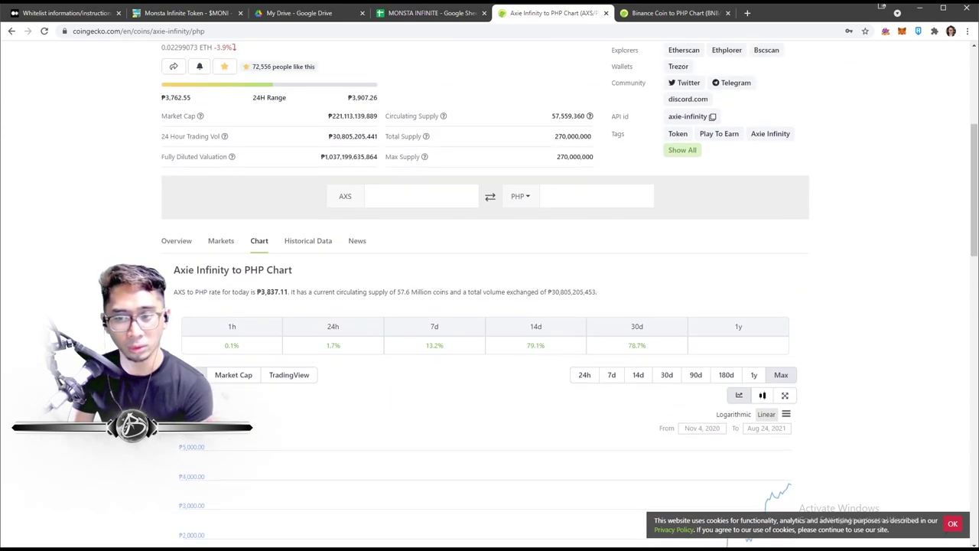
scroll(490, 306, down, 5)
scroll(489, 306, down, 1)
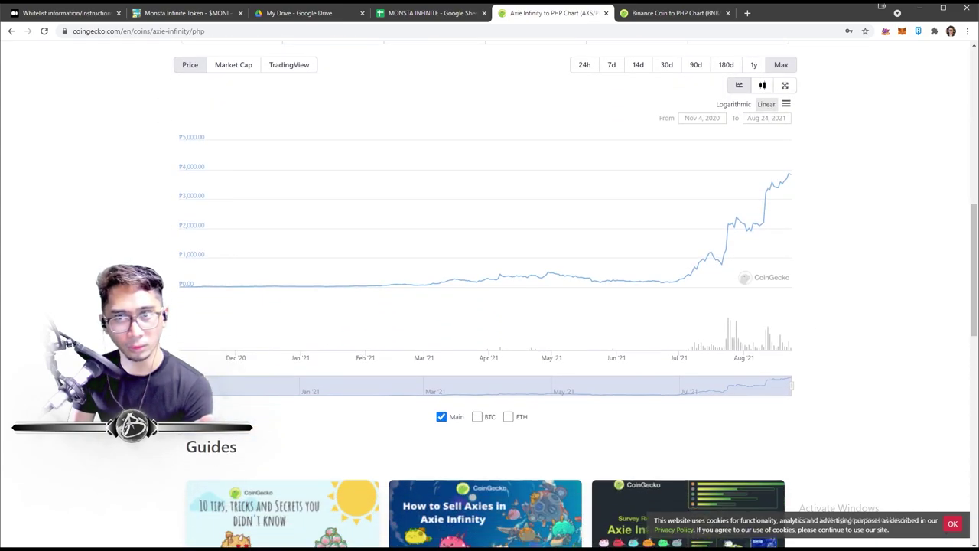
scroll(489, 305, up, 3)
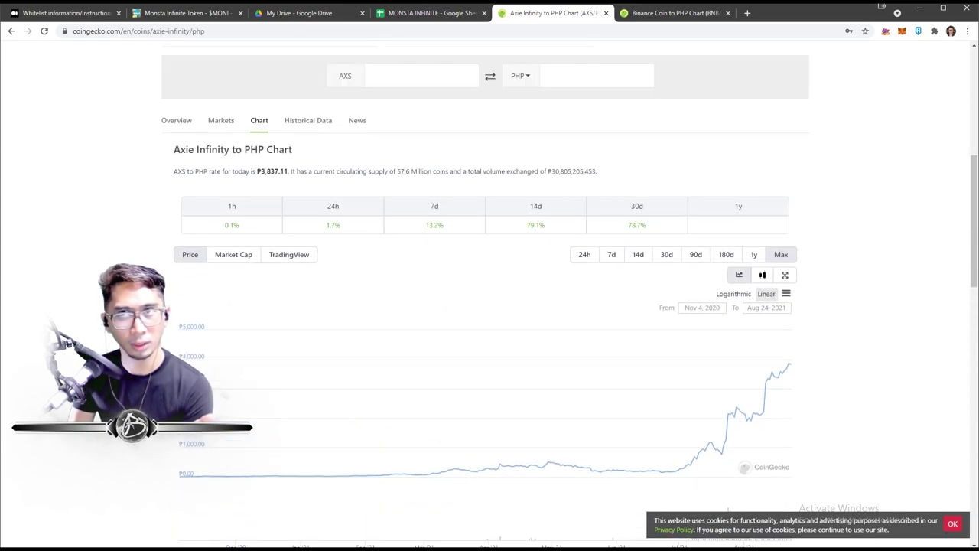
scroll(490, 305, down, 1)
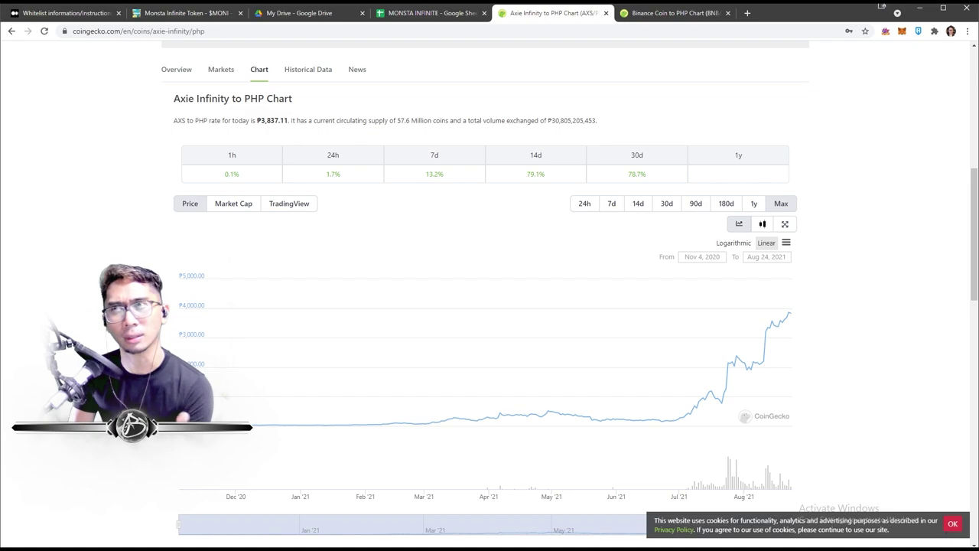
scroll(489, 306, down, 2)
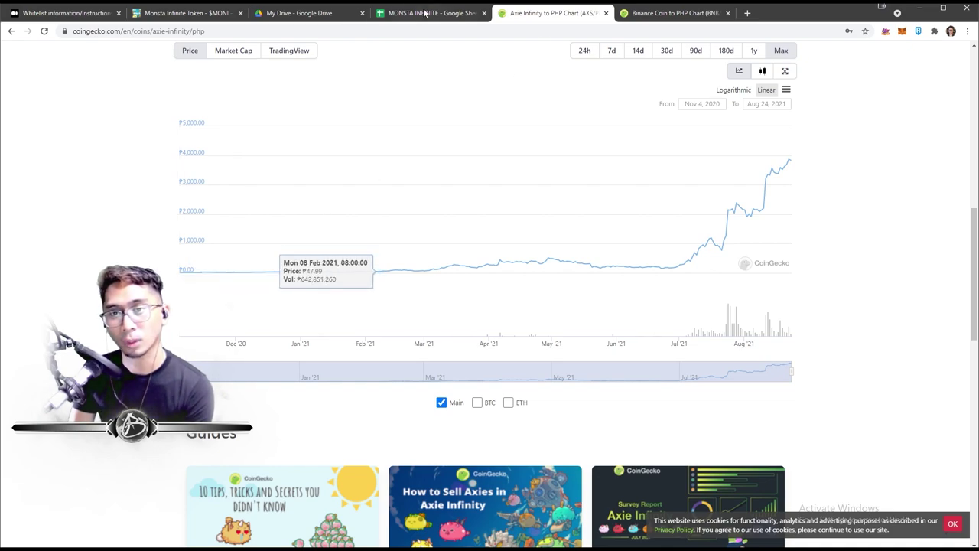
- Check the MONI price in M7 of the spreadsheet against the latest AXS price on the CoinGecko chart
key(ctrl+shift+Tab)
click(297, 246)
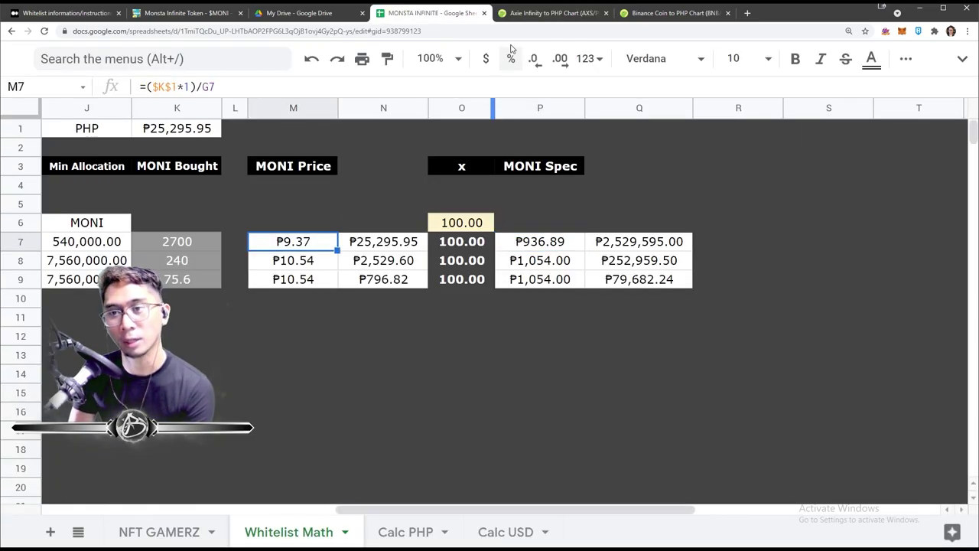
click(546, 15)
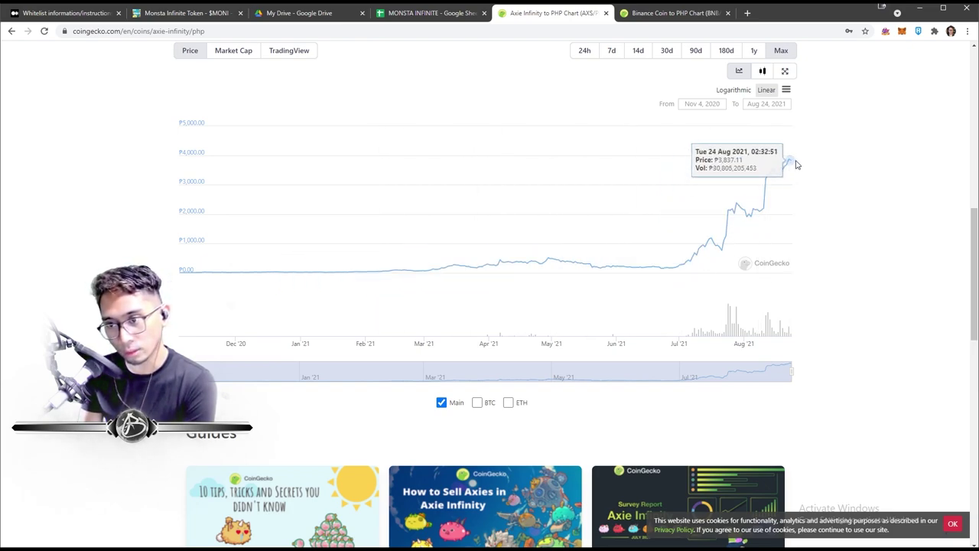
scroll(795, 176, up, 2)
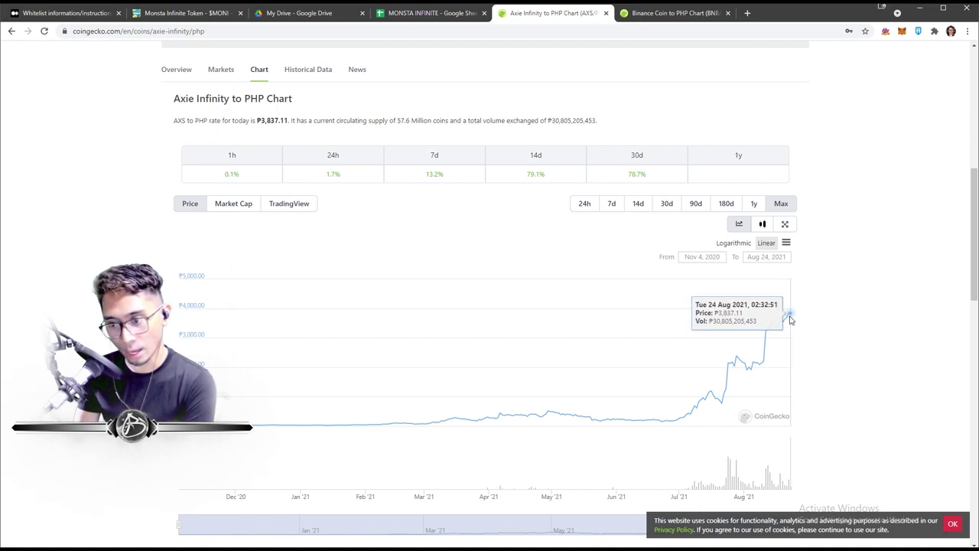
- Compare the speculated MONI price in P7 of the spreadsheet with the latest AXS price on the CoinGecko chart
key(ctrl+shift+Tab)
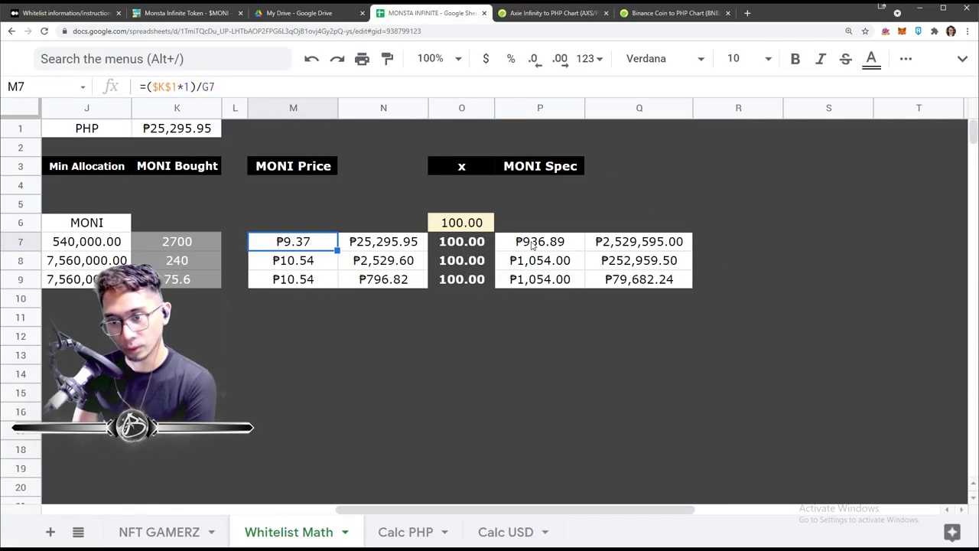
click(555, 248)
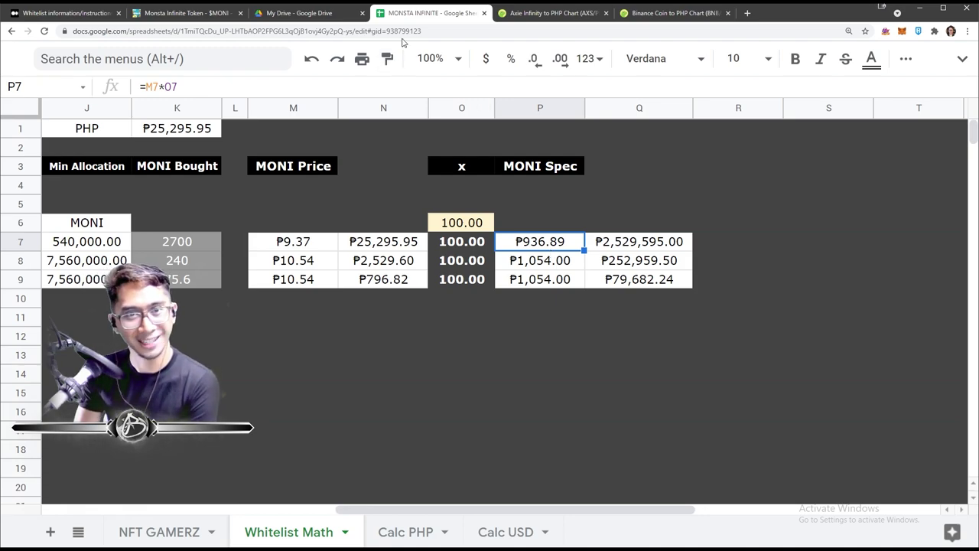
click(528, 16)
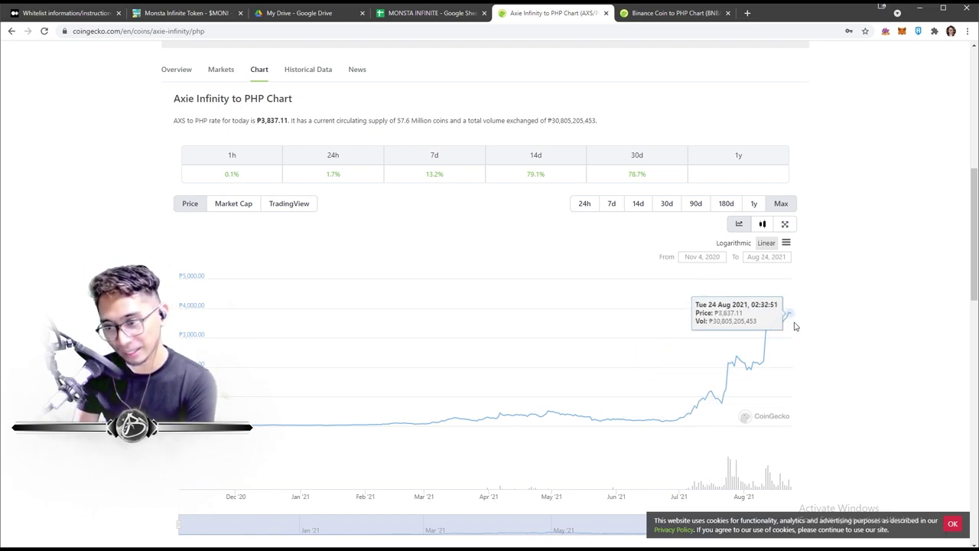
- Return to the spreadsheet, set the price multiplier in O6 to 1000 and check the speculated MONI price in P7
click(436, 14)
click(455, 222)
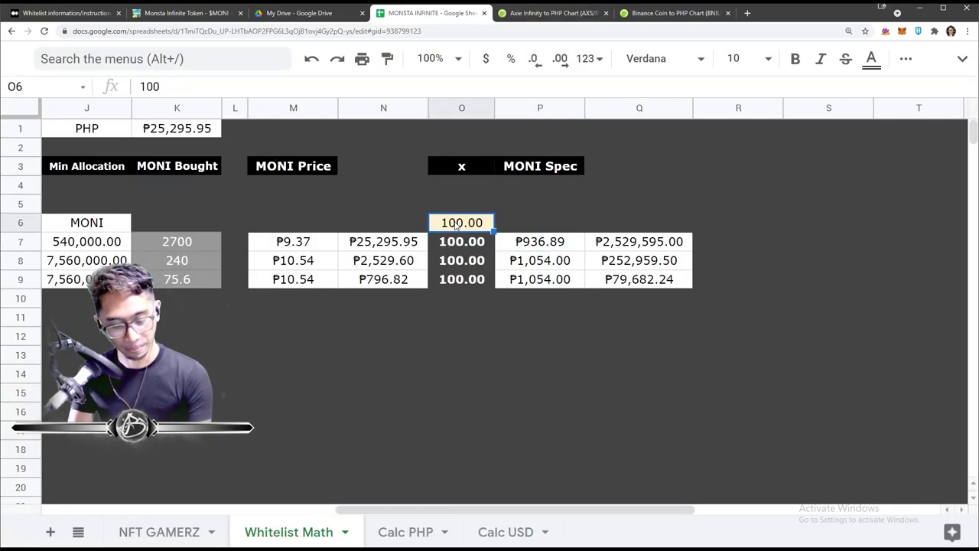
text(1000)
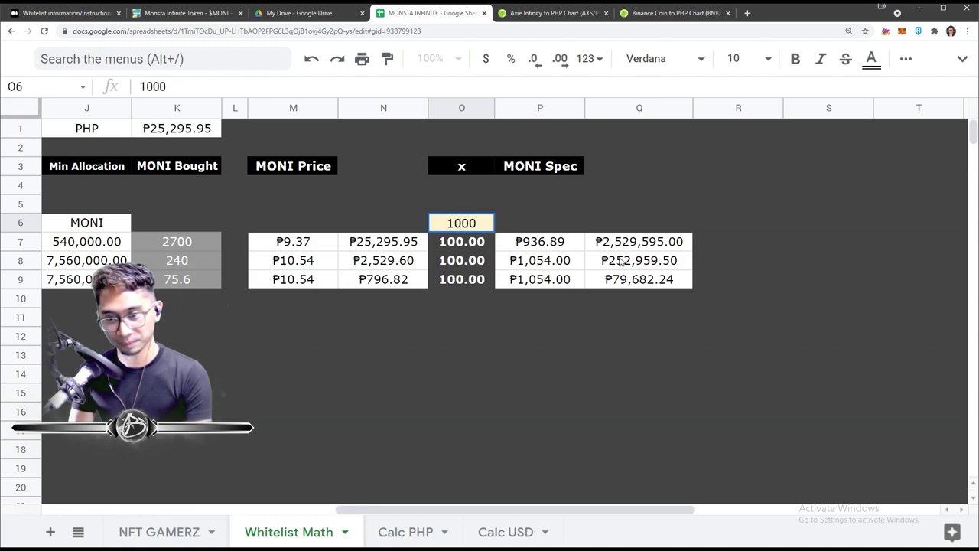
key(Return)
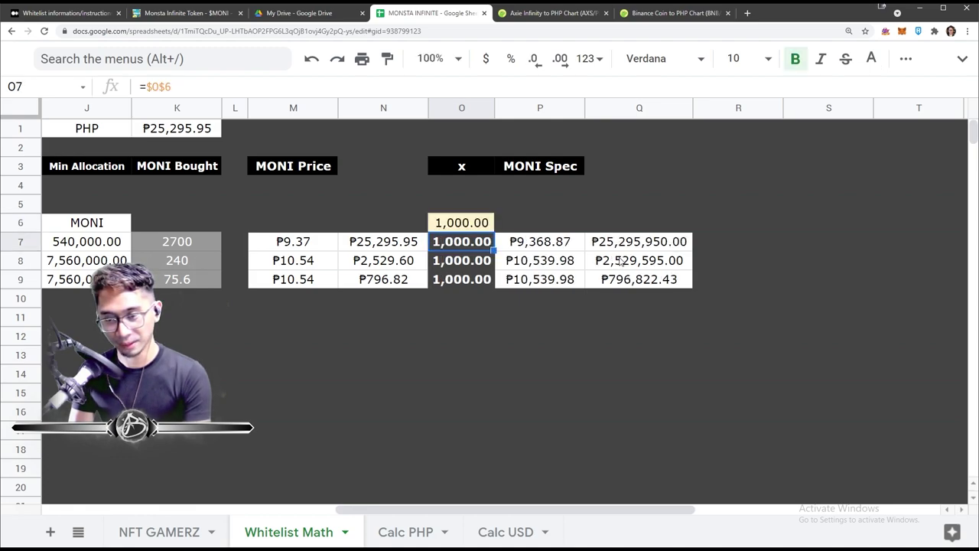
click(546, 252)
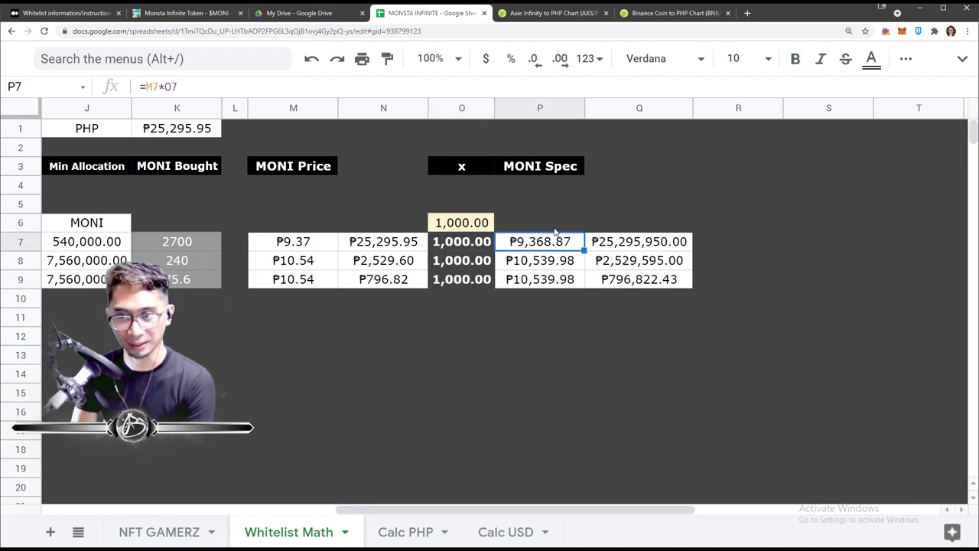
- Set the price multiplier in O6 to 500 and compare row 7's BNB amount and peso cost with its speculated value
click(463, 225)
text(500)
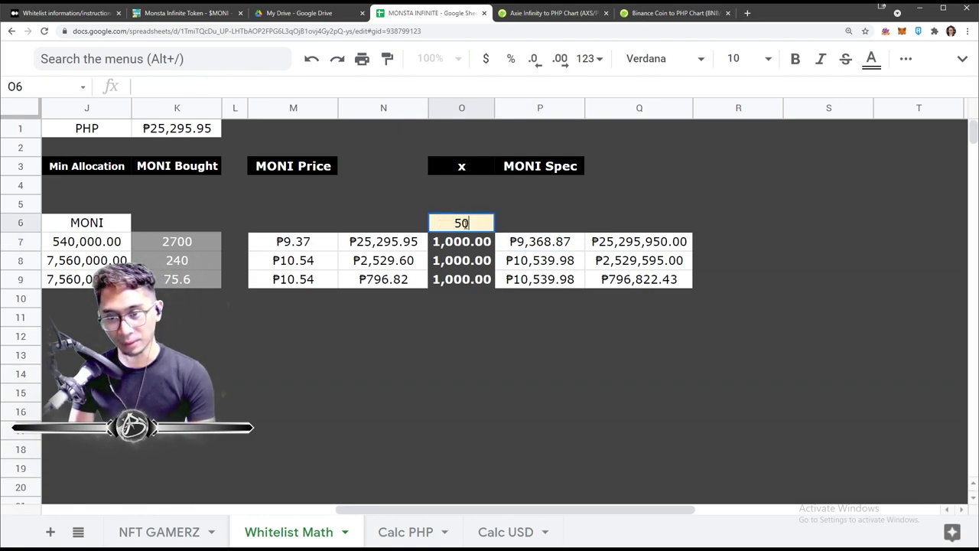
click(490, 340)
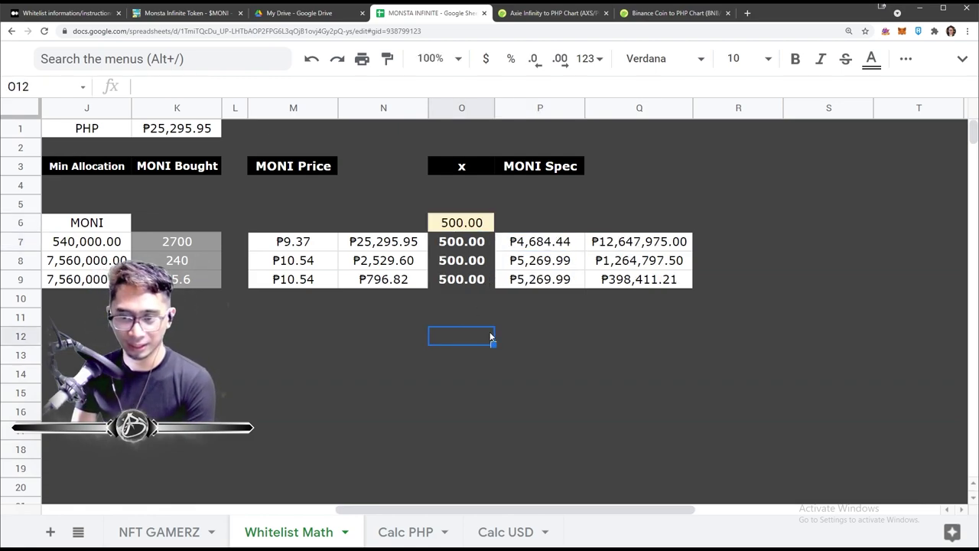
click(396, 249)
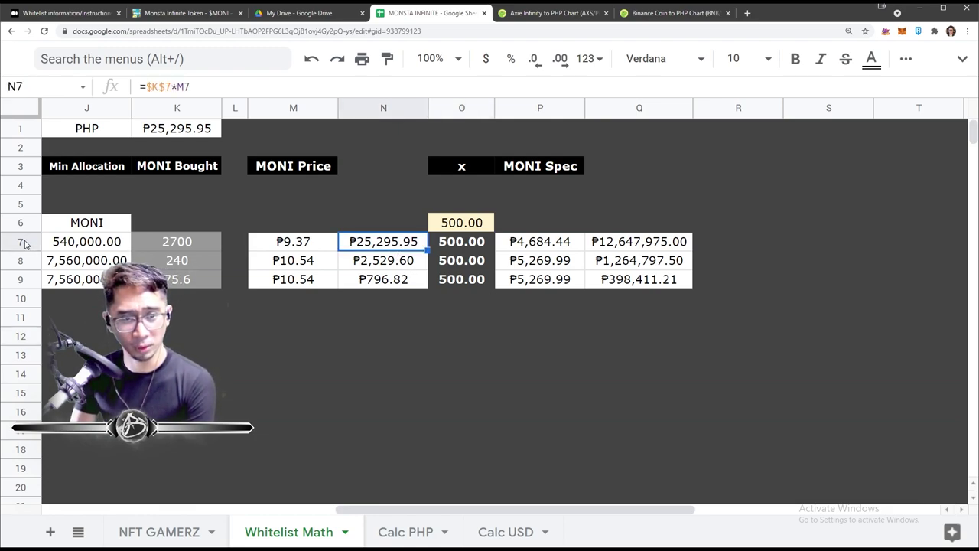
scroll(293, 275, left, 2)
scroll(293, 275, left, 3)
click(180, 241)
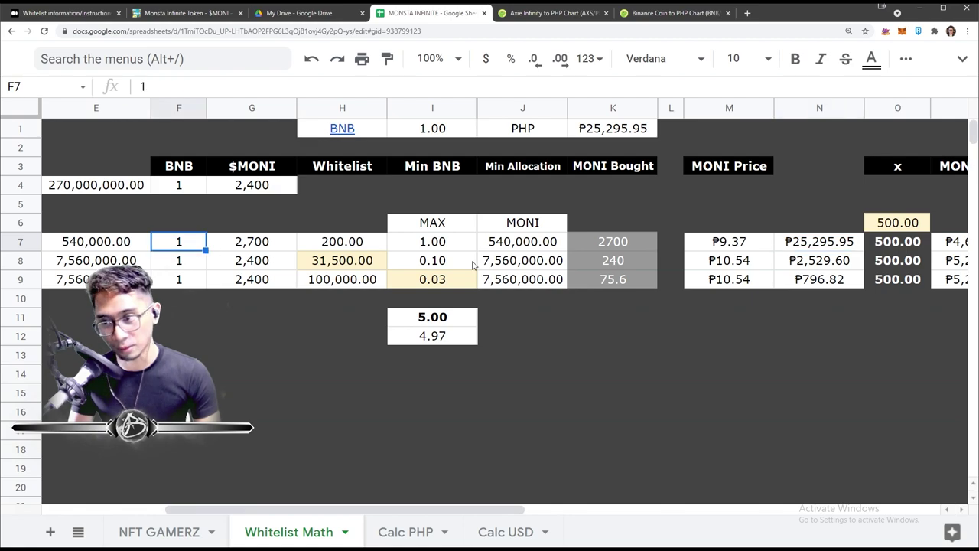
scroll(480, 266, right, 5)
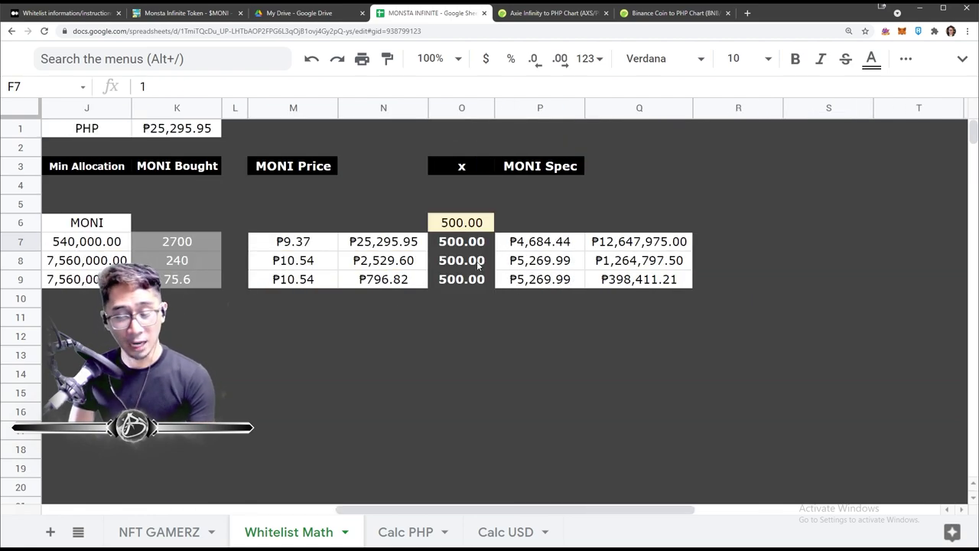
click(602, 247)
- Calculate the row 7 profit in R7 with the formula =Q7-N7 and widen column R to fit it
click(739, 246)
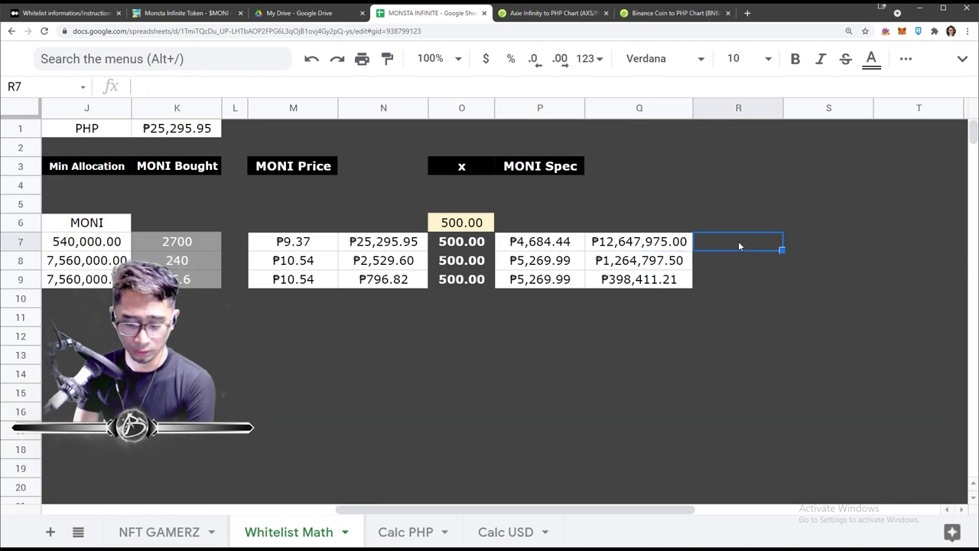
text(=Q7-)
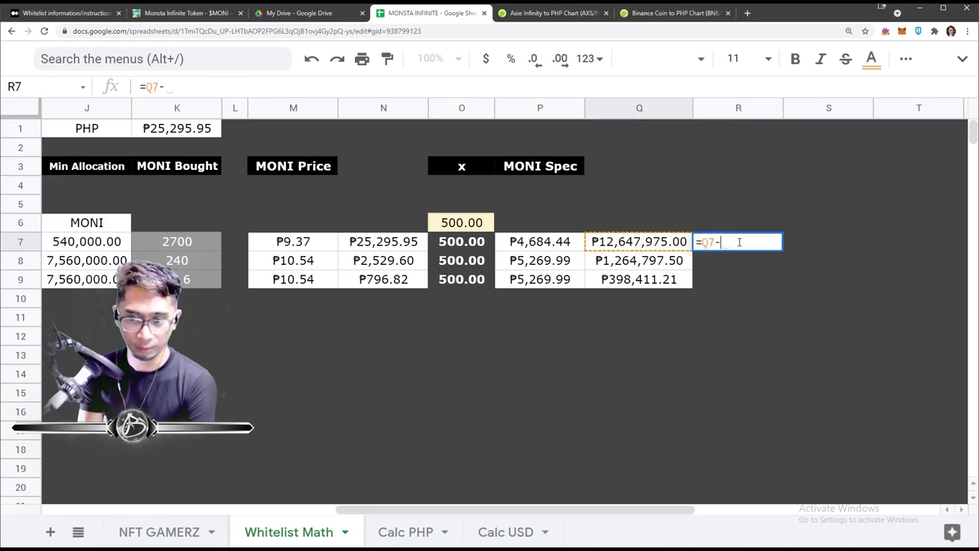
text(O7)
key(BackSpace)
key(BackSpace)
text(N7 \)
key(Return)
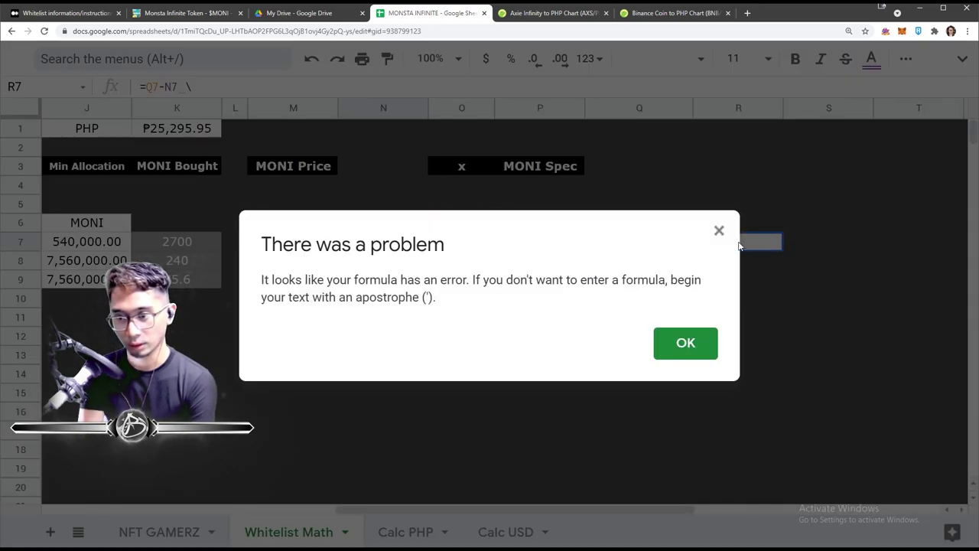
click(719, 230)
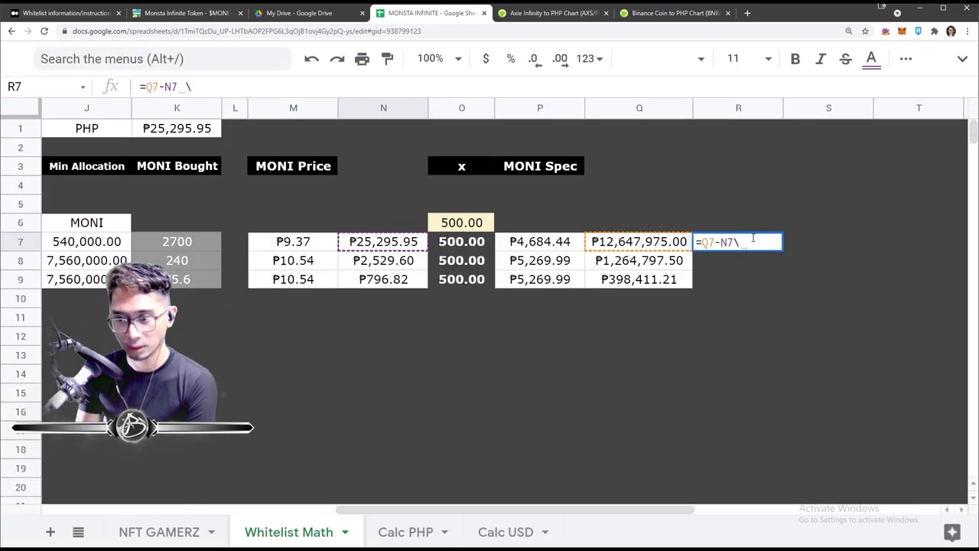
key(BackSpace)
key(Return)
click(831, 227)
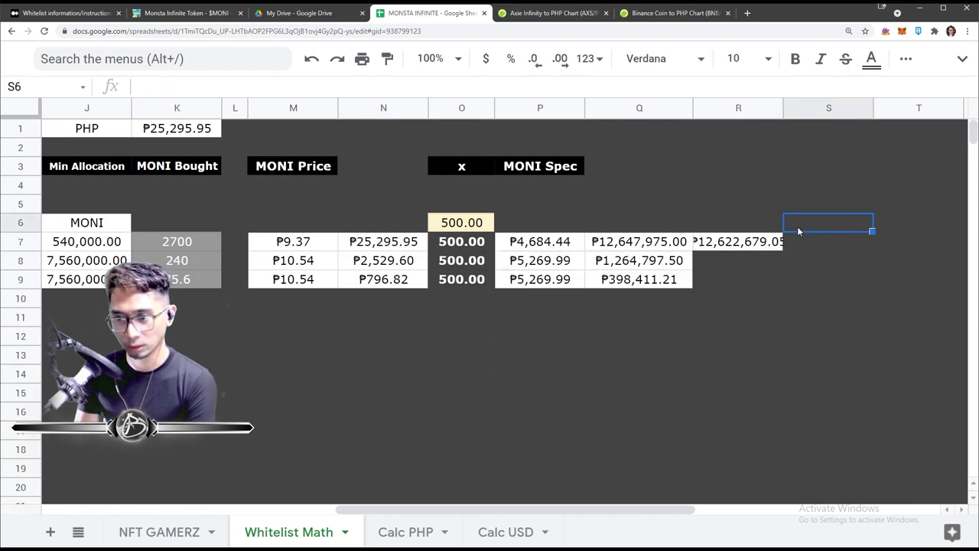
drag(780, 111, 815, 154)
click(769, 243)
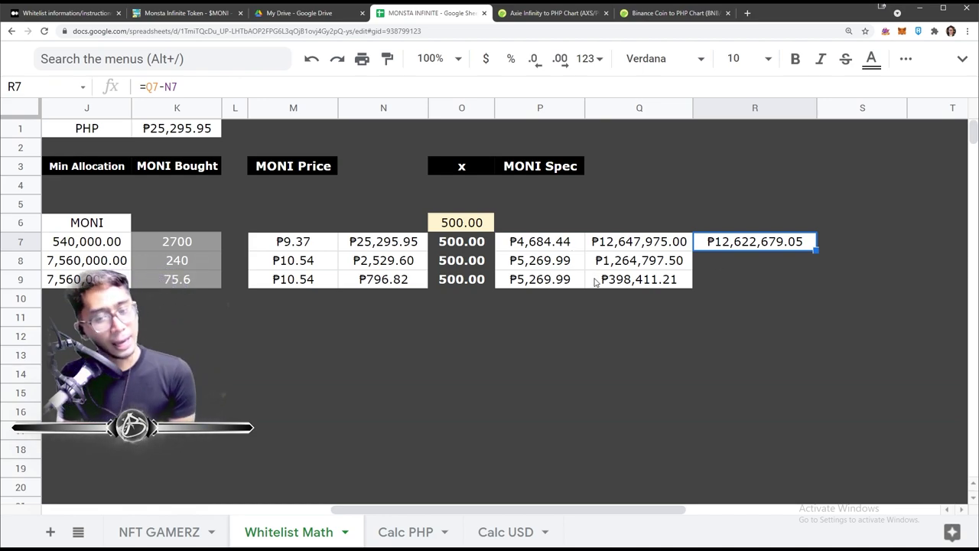
- Set the price multiplier in O6 to -2 to try a loss scenario
click(461, 225)
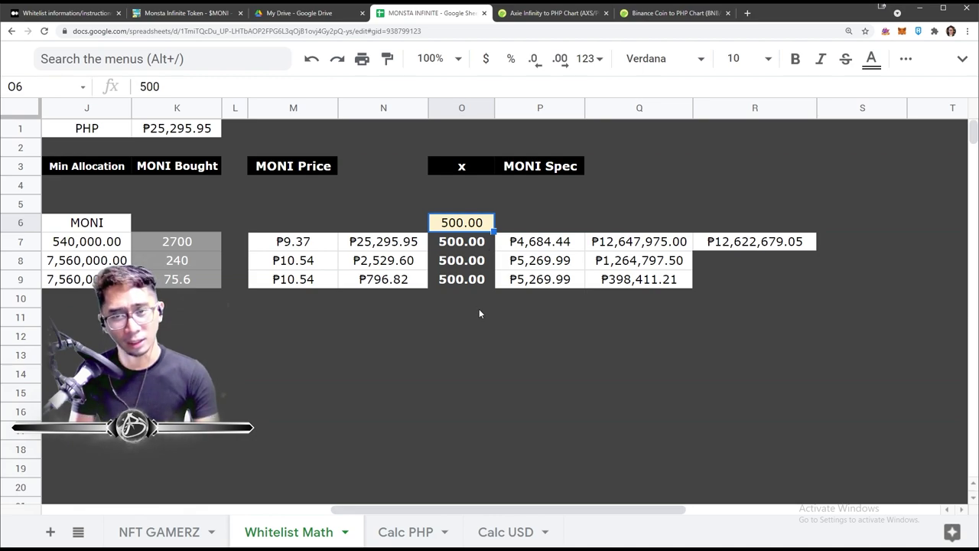
text(1)
double_click(441, 219)
text(-2)
key(Return)
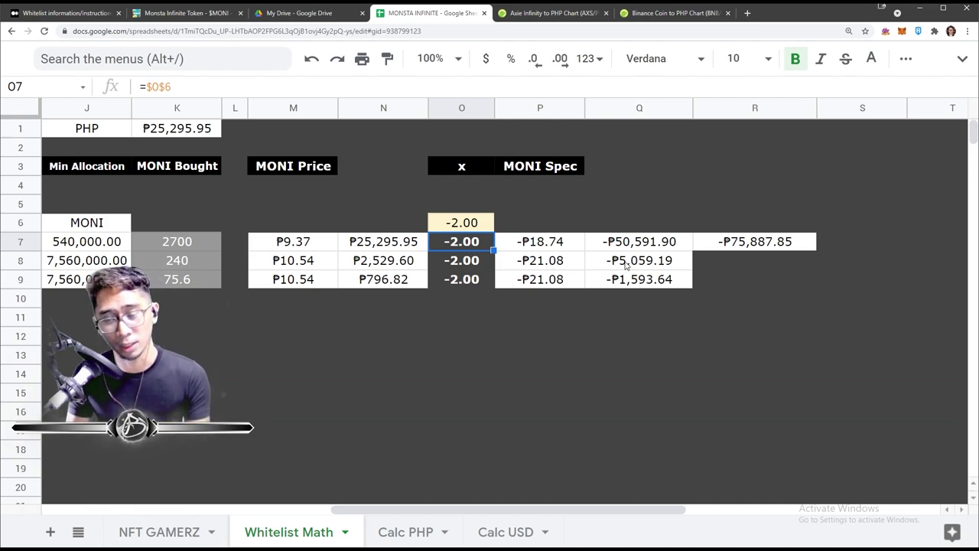
- Set the price multiplier in O6 to 0 and clear the profit formula from R7
click(482, 227)
text(0)
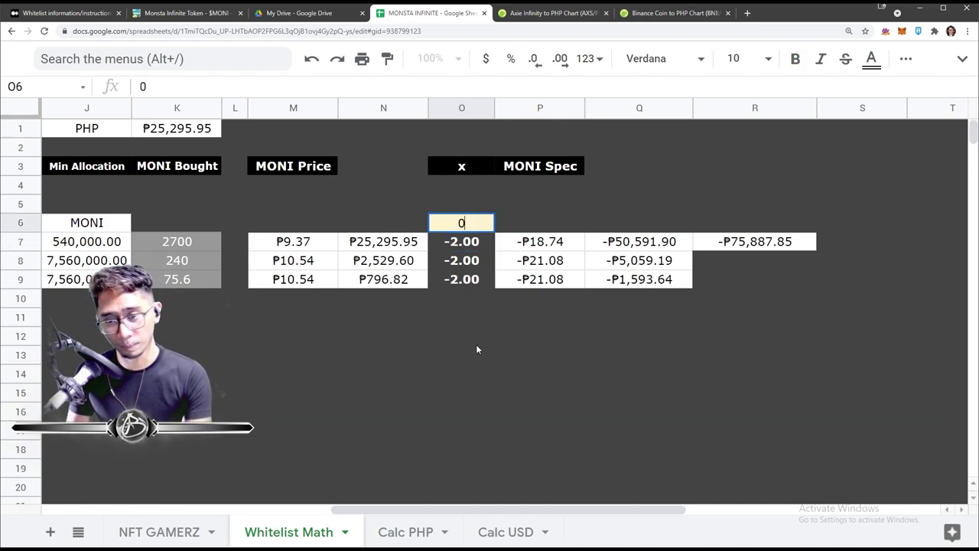
click(477, 341)
click(768, 356)
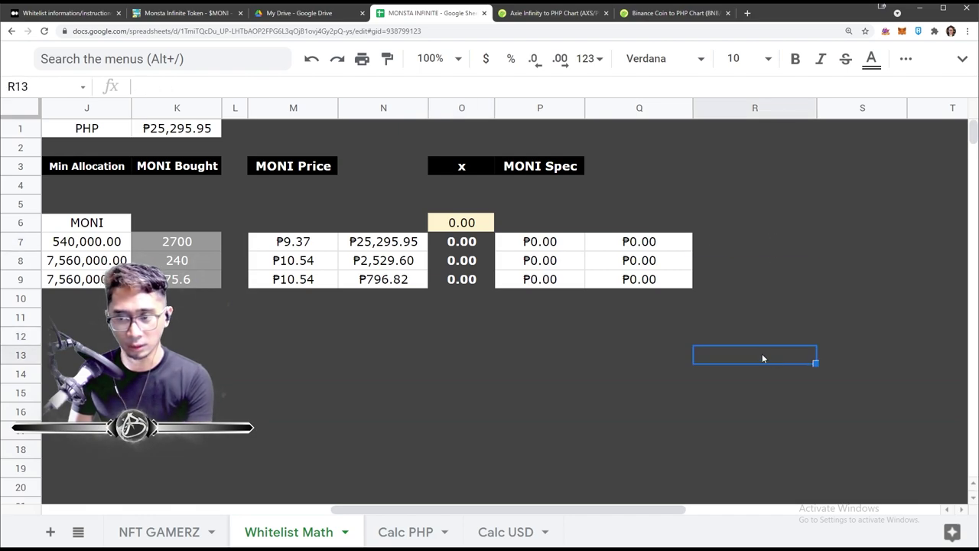
scroll(489, 304, left, 2)
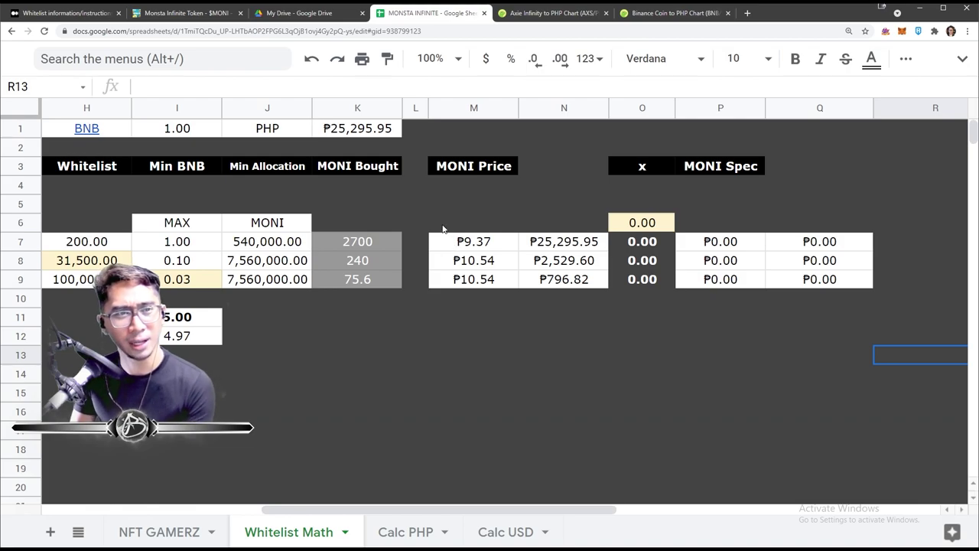
- Switch to the Monsta Infinite group in Telegram and read the pinned pre-launch giveaway event 2.0 message with the chat list widened
click(65, 13)
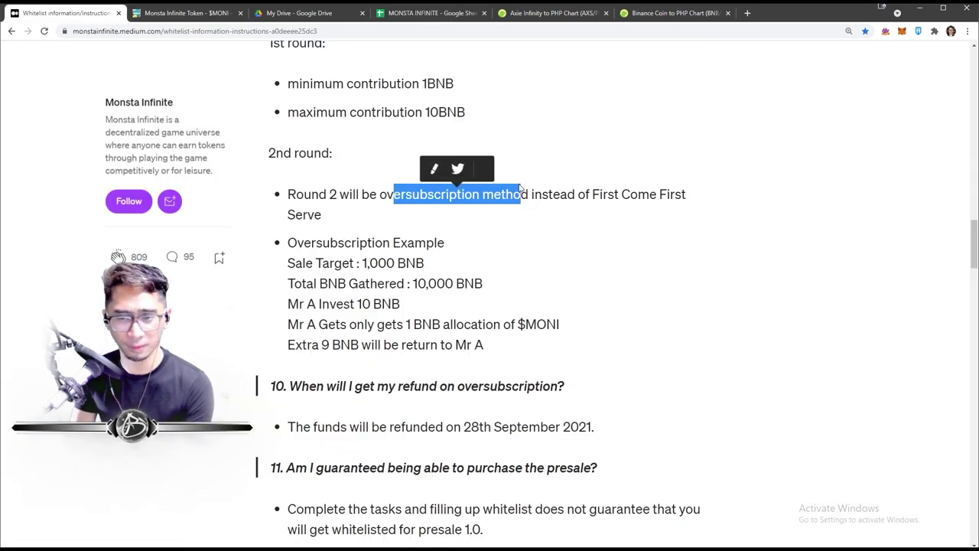
key(alt+Tab)
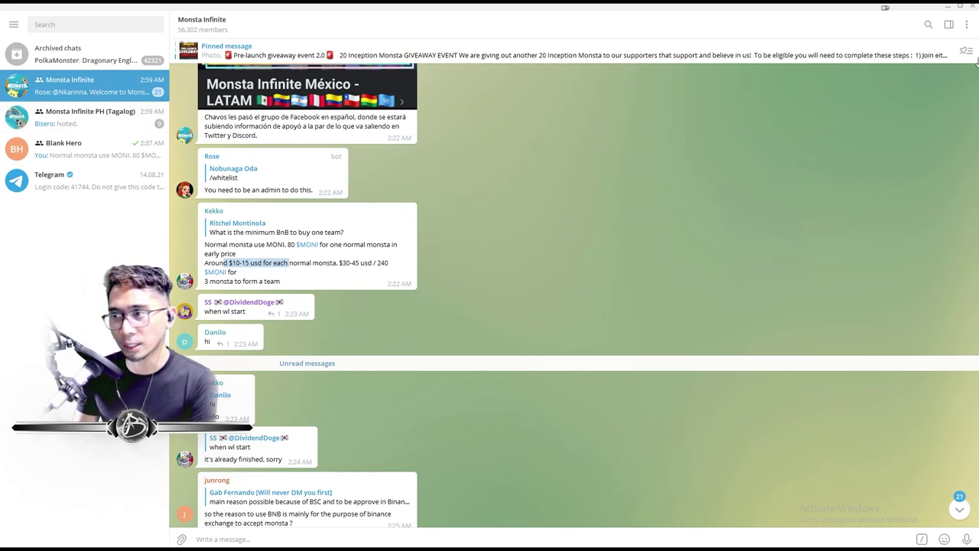
click(966, 52)
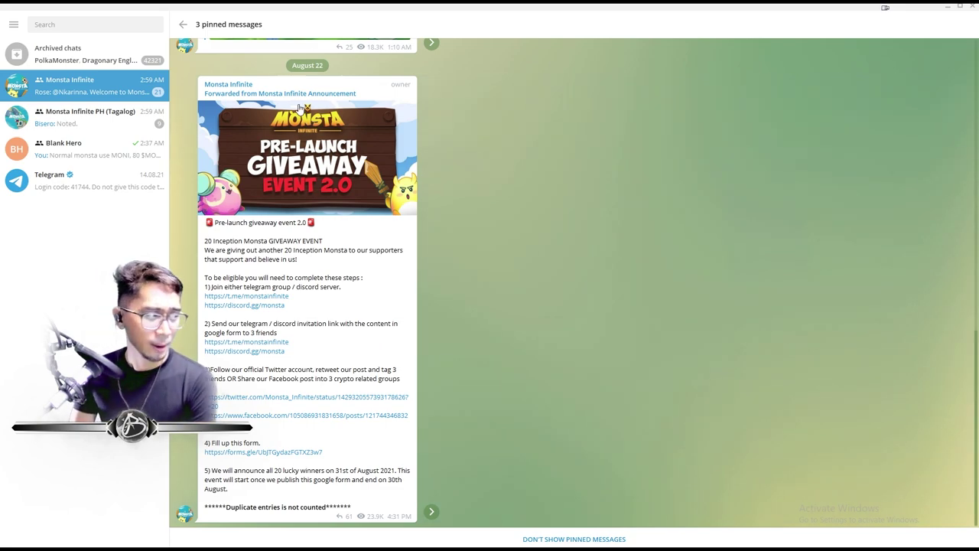
drag(170, 184, 242, 187)
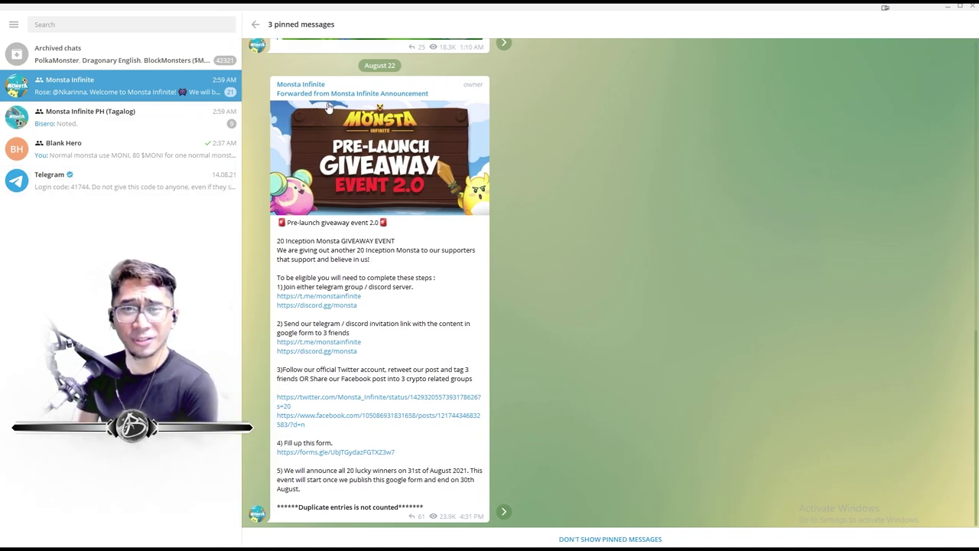
drag(335, 222, 369, 222)
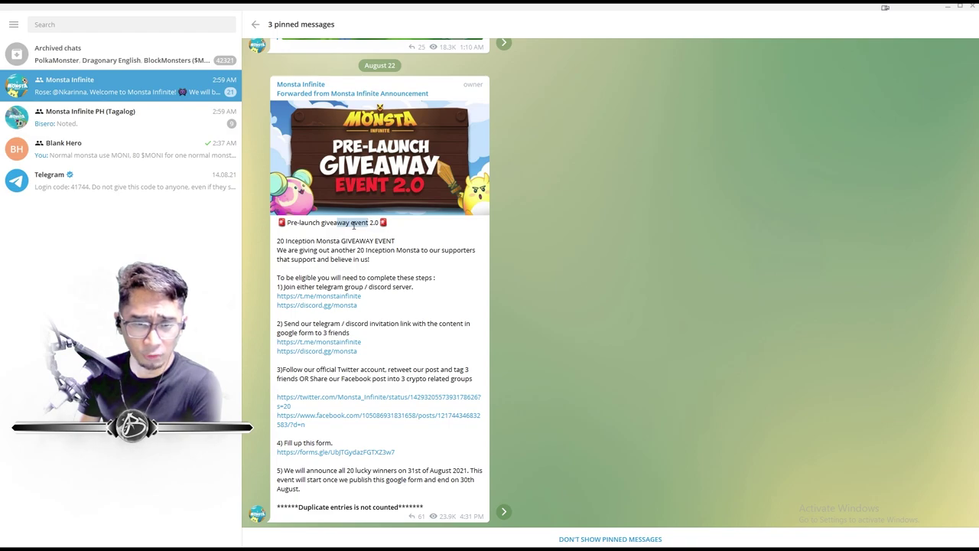
drag(311, 242, 351, 242)
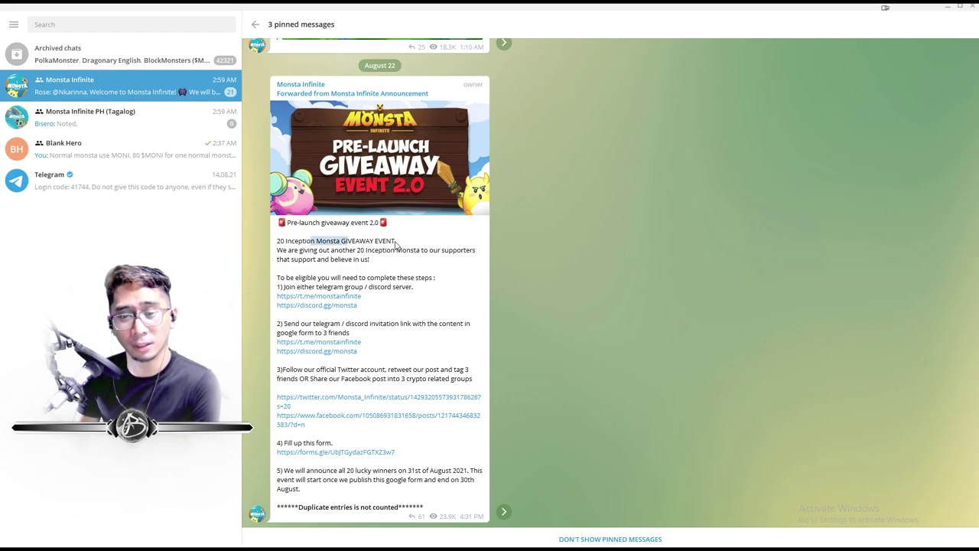
- Switch to the Monsta Infinite docs in the browser and examine the Inception Monsta page's description, allocations and sale details
key(alt+Tab)
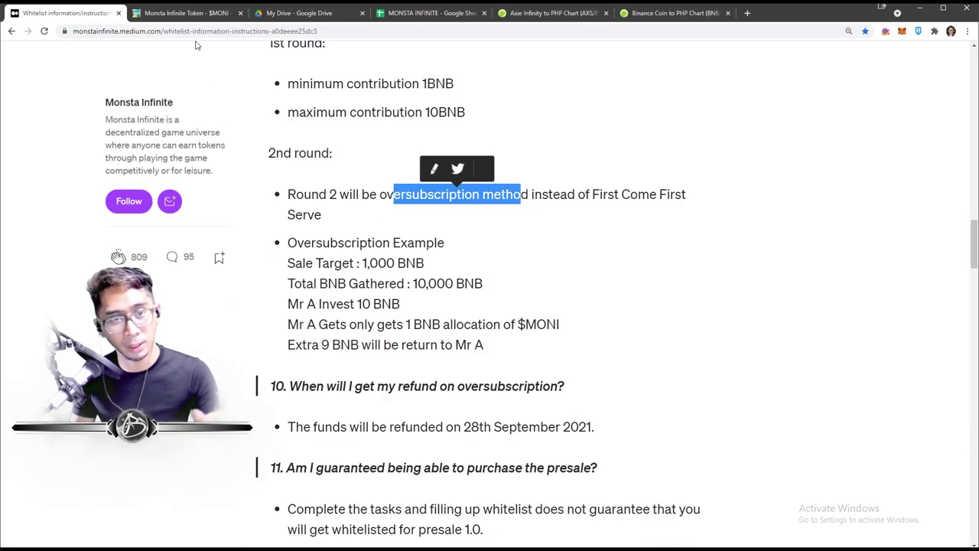
click(188, 13)
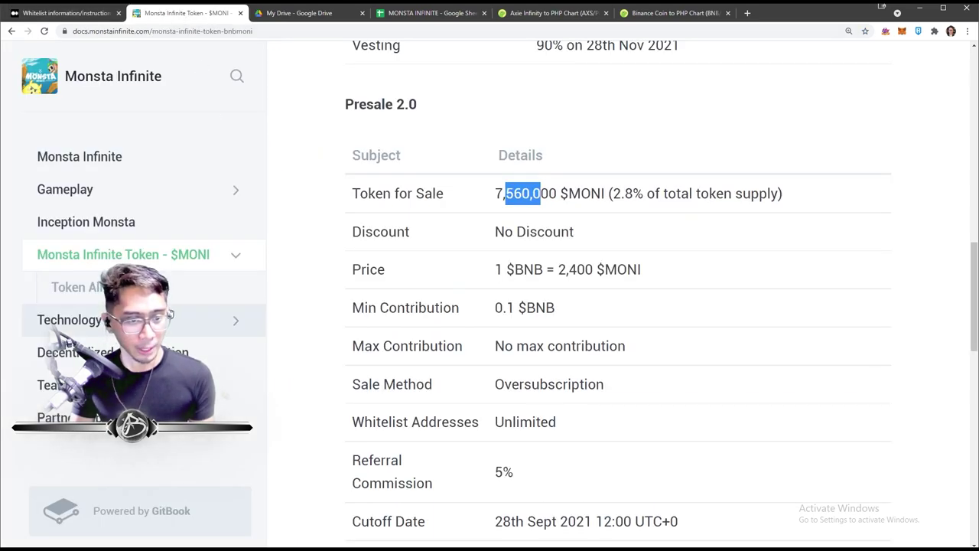
click(100, 222)
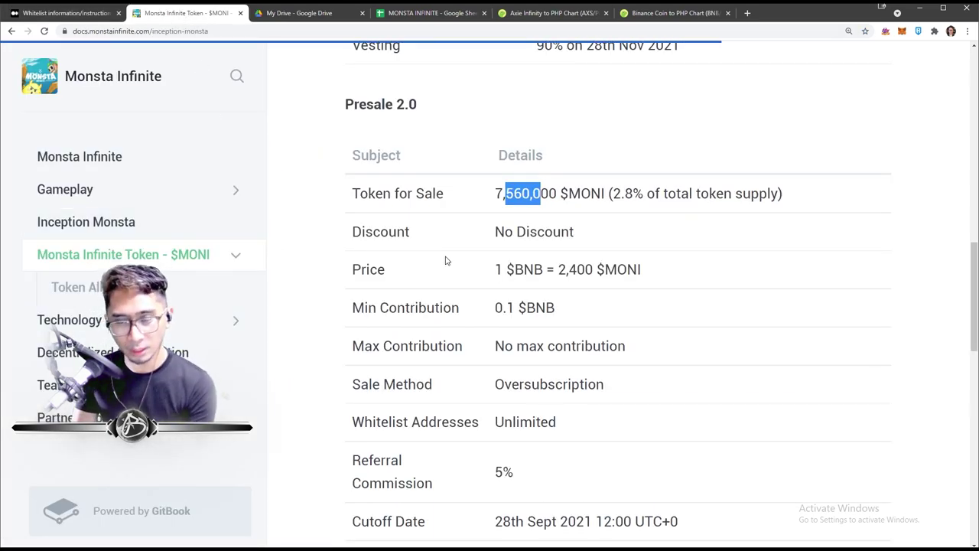
scroll(446, 261, up, 2)
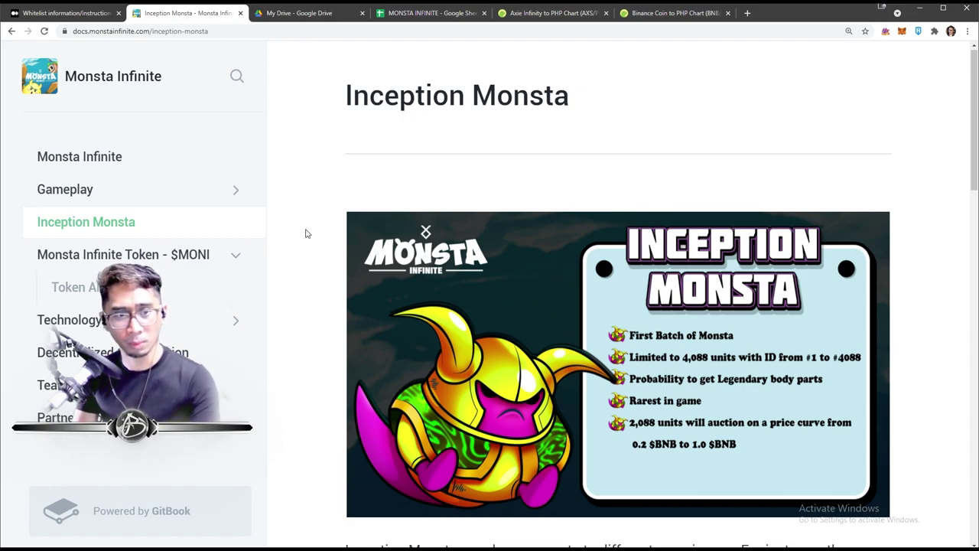
scroll(409, 237, down, 7)
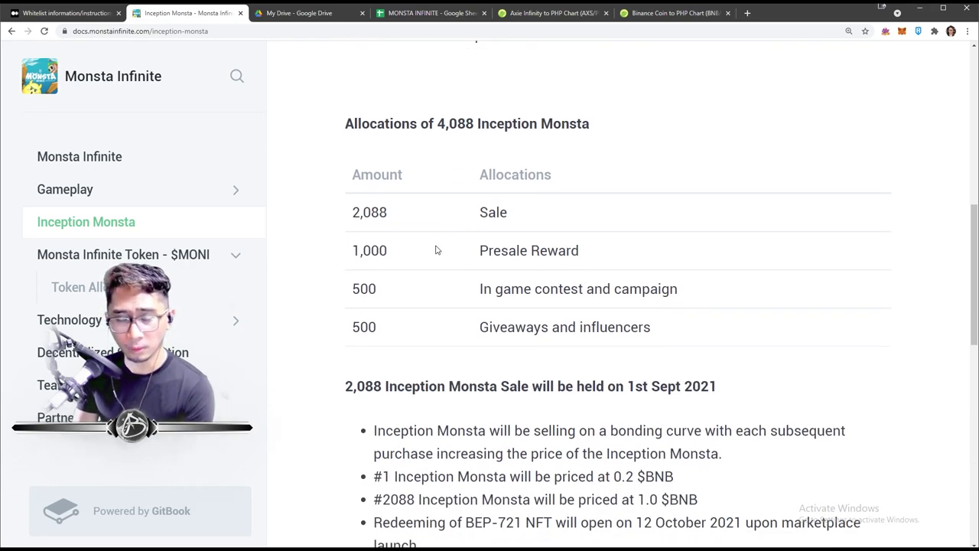
scroll(440, 253, up, 3)
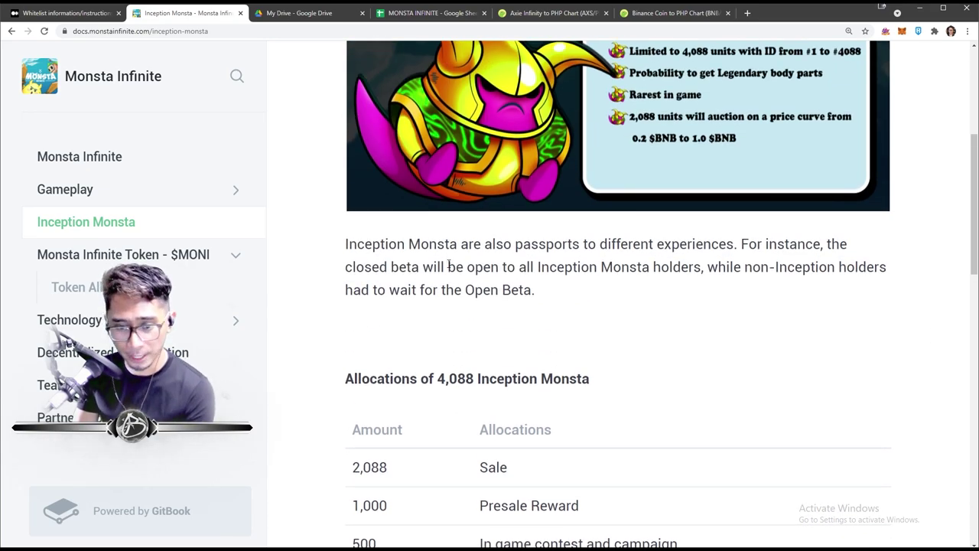
- Examine the Inception Monsta overview and the table of Legendary part chances from Single to Hexa on the docs page
scroll(449, 266, up, 3)
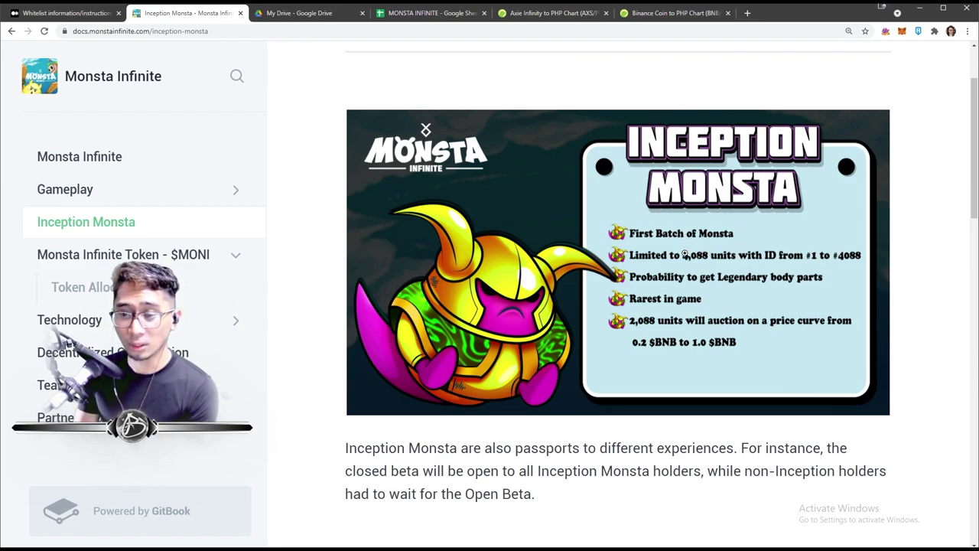
scroll(687, 257, down, 7)
scroll(687, 255, up, 7)
scroll(688, 253, down, 15)
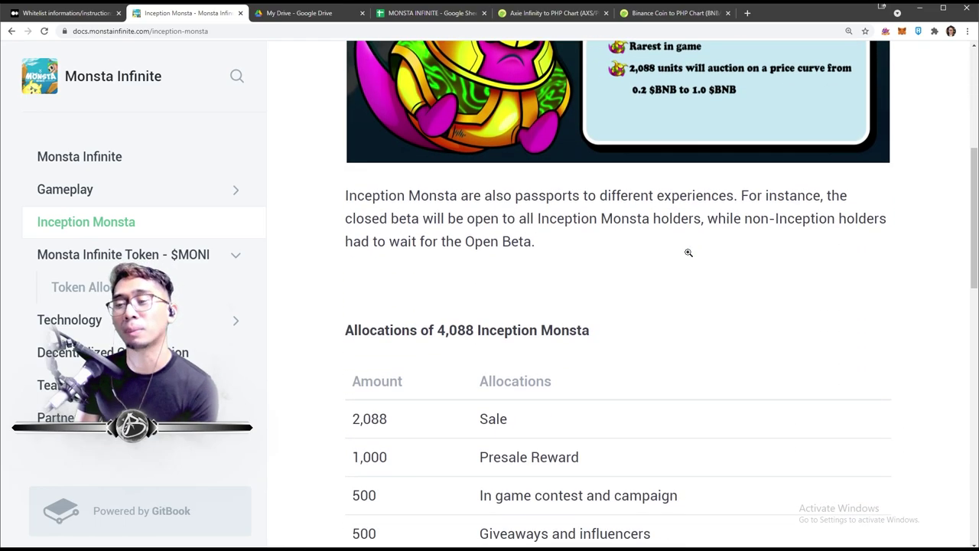
scroll(688, 255, up, 5)
scroll(688, 256, down, 1)
drag(671, 288, 623, 275)
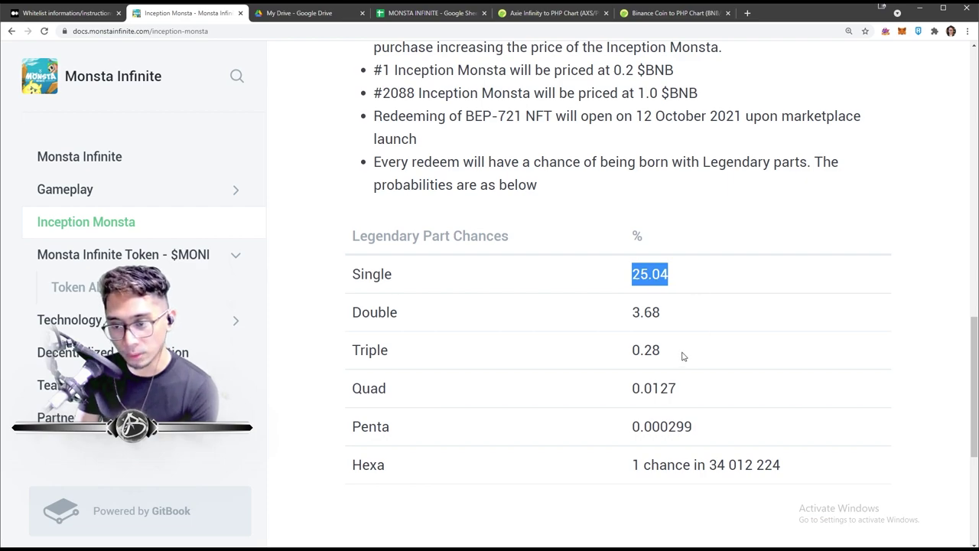
scroll(683, 356, down, 1)
drag(397, 412, 543, 401)
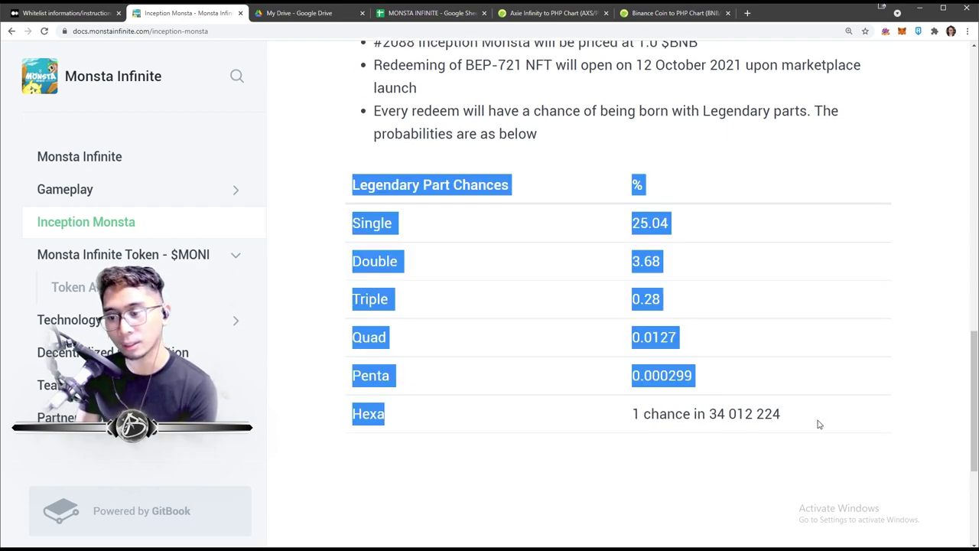
drag(817, 424, 610, 423)
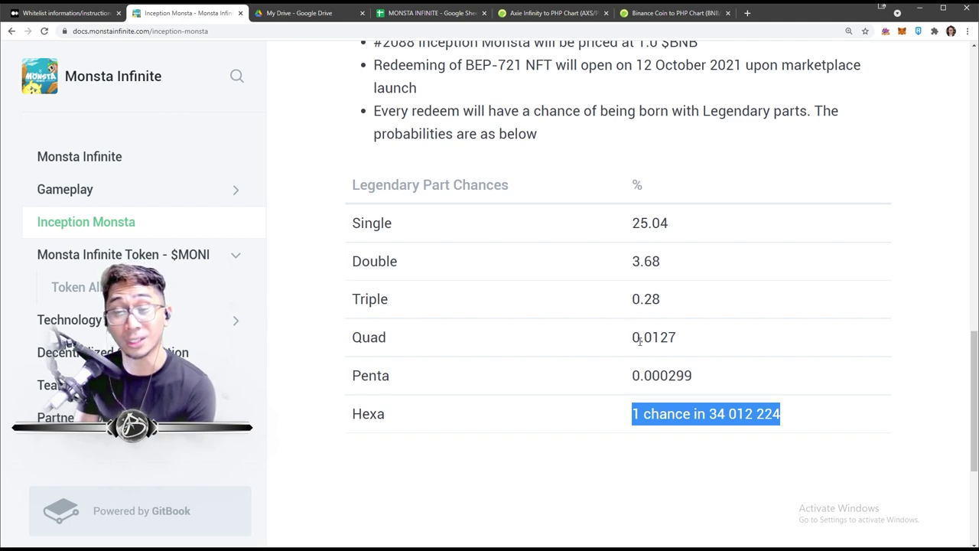
- Switch to Telegram and read the giveaway announcement and its first two eligibility steps about joining the group and inviting 3 friends
click(47, 14)
key(alt+Tab)
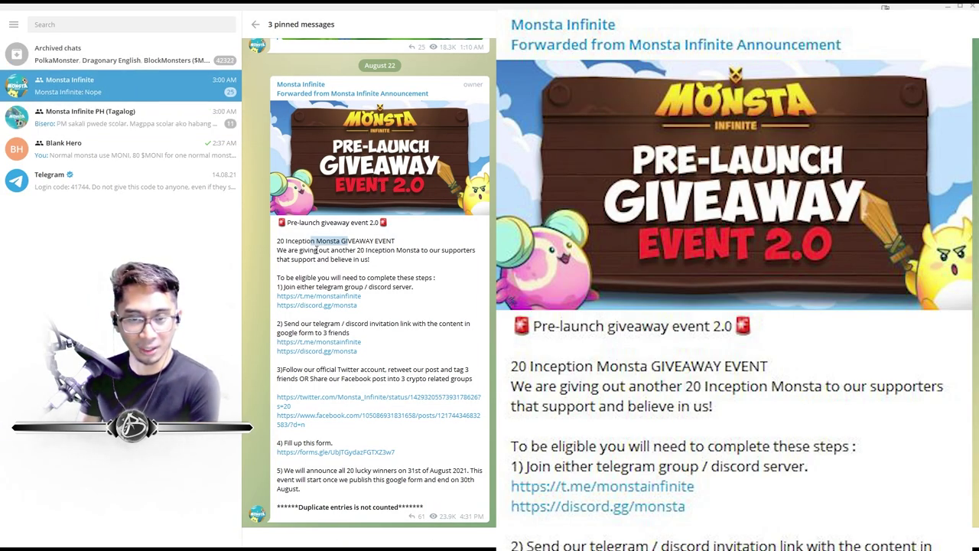
drag(284, 240, 479, 240)
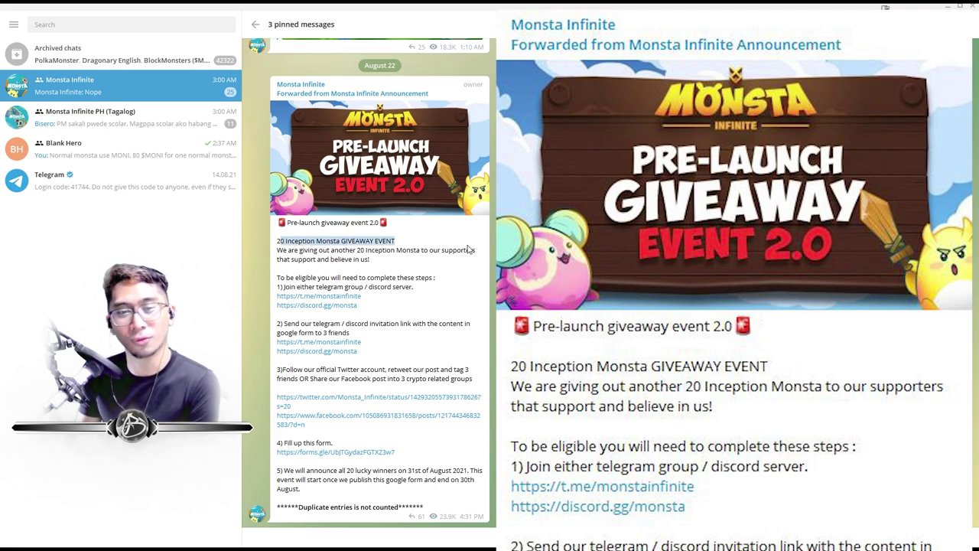
drag(289, 253, 469, 252)
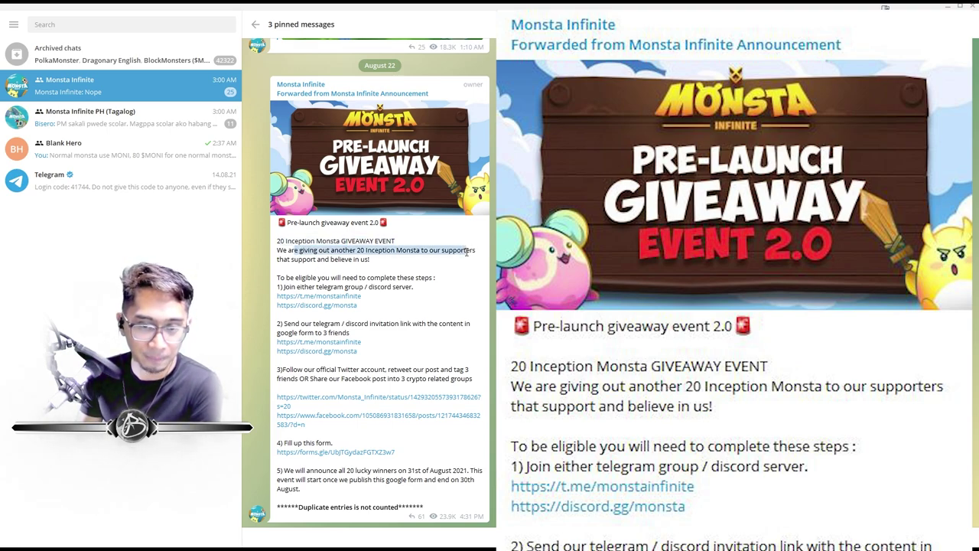
drag(289, 278, 419, 278)
drag(315, 286, 425, 278)
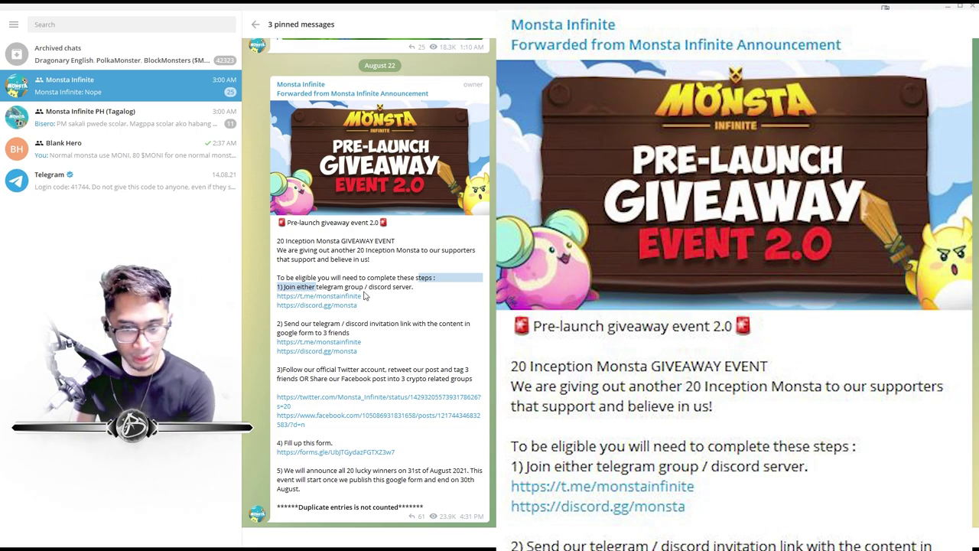
drag(303, 323, 453, 323)
drag(299, 332, 366, 344)
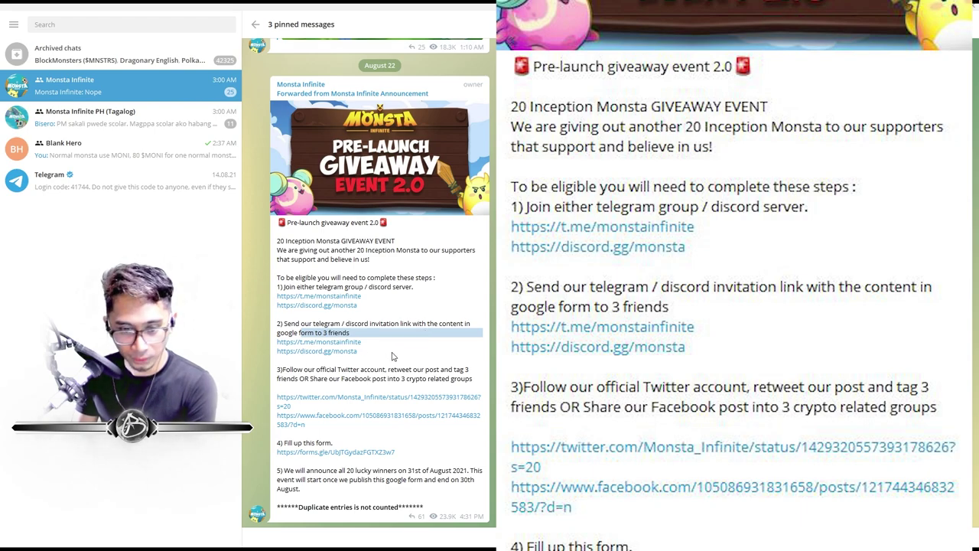
- Read the giveaway's third requirement about following and retweeting on Twitter or sharing the Facebook post into 3 crypto groups
click(391, 354)
drag(304, 369, 353, 368)
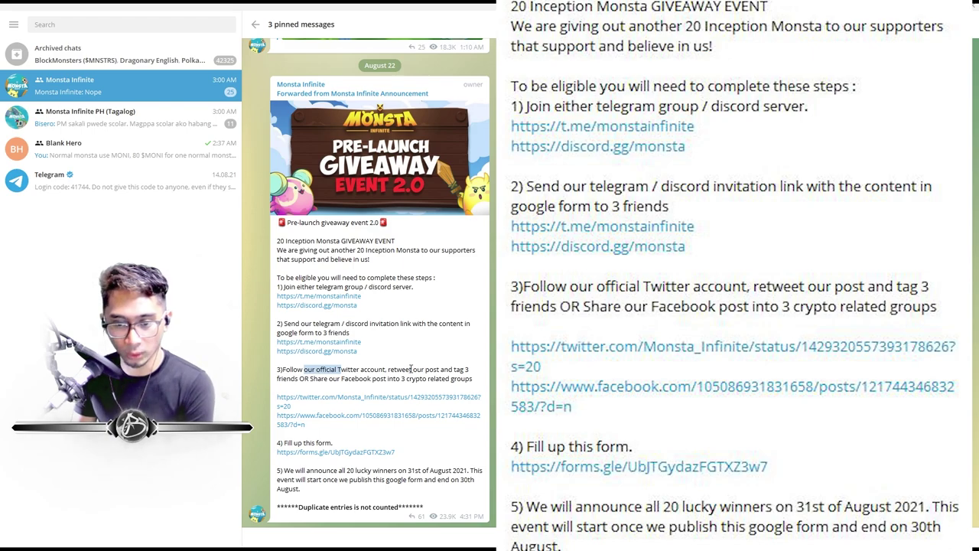
drag(411, 369, 462, 370)
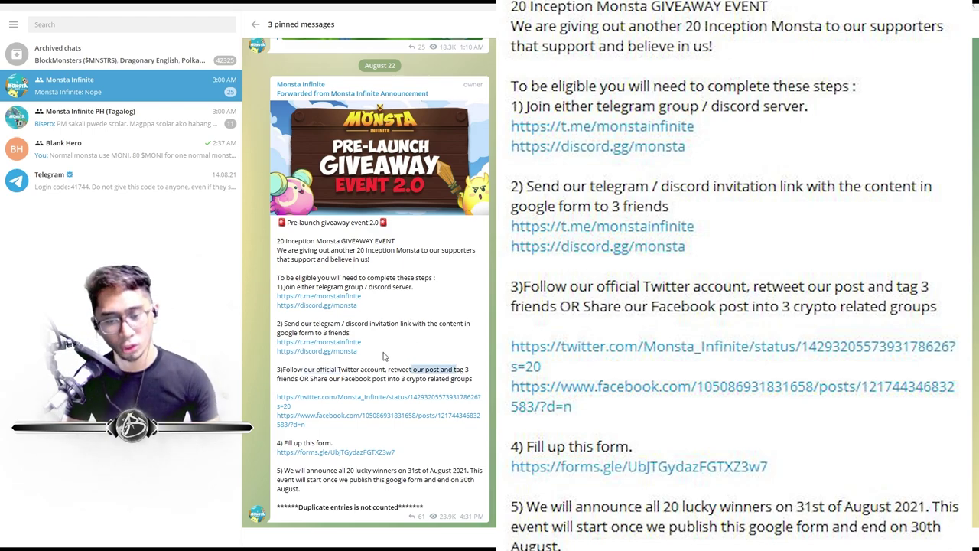
drag(394, 378, 474, 380)
click(469, 380)
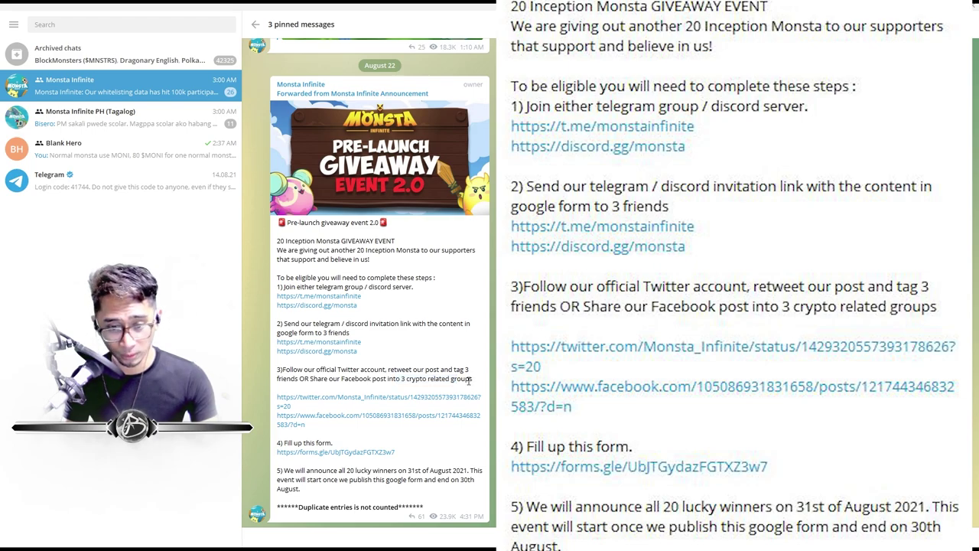
drag(466, 370, 283, 222)
click(352, 373)
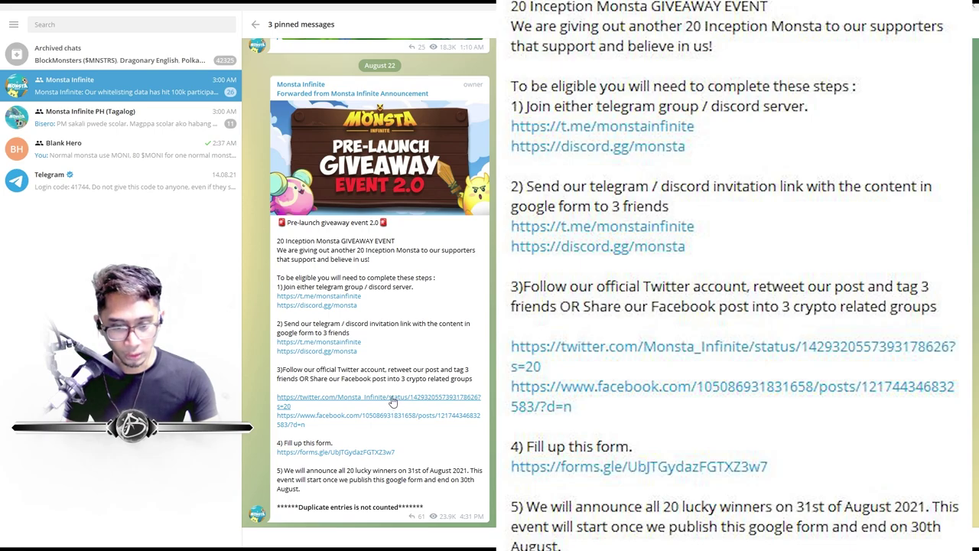
- Open the Google form linked in the giveaway message and read its entry instructions and dates
click(323, 452)
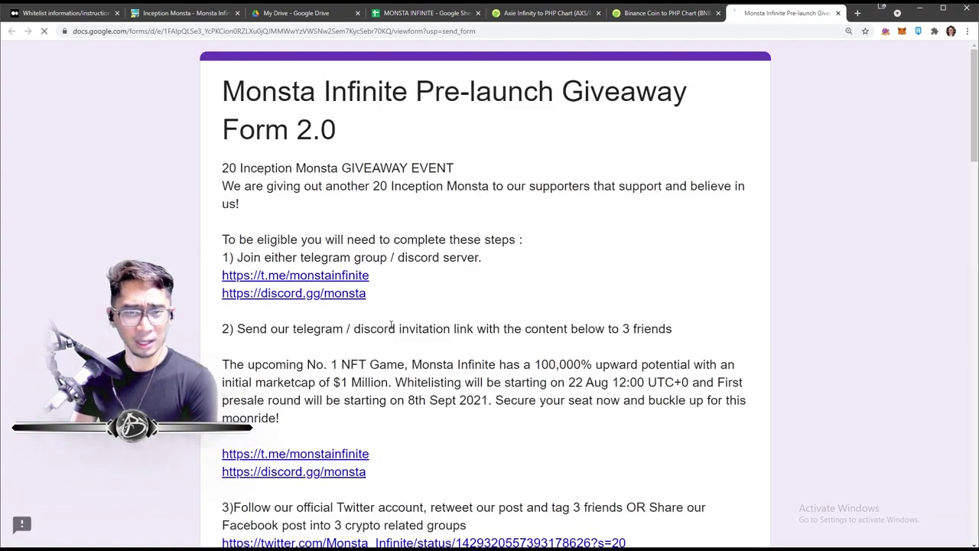
scroll(417, 258, down, 10)
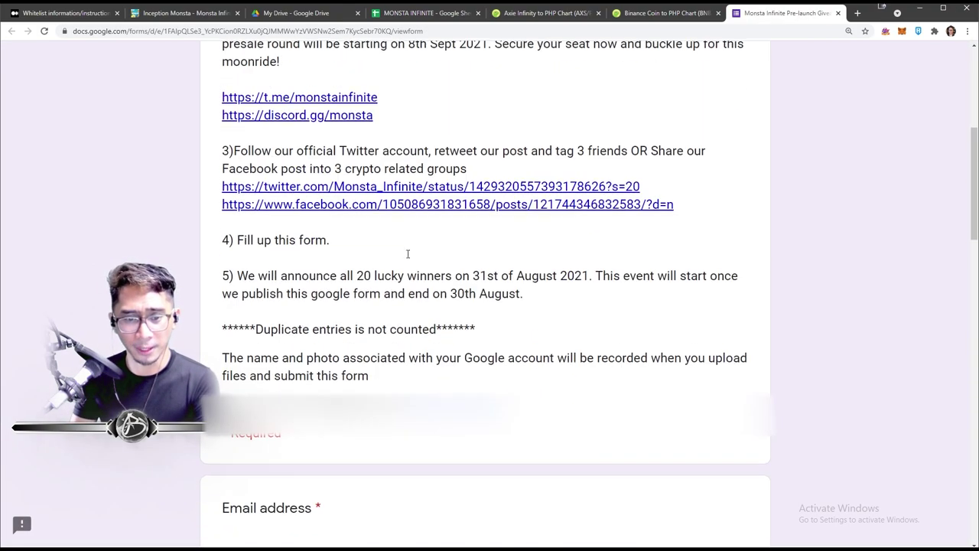
scroll(416, 258, up, 5)
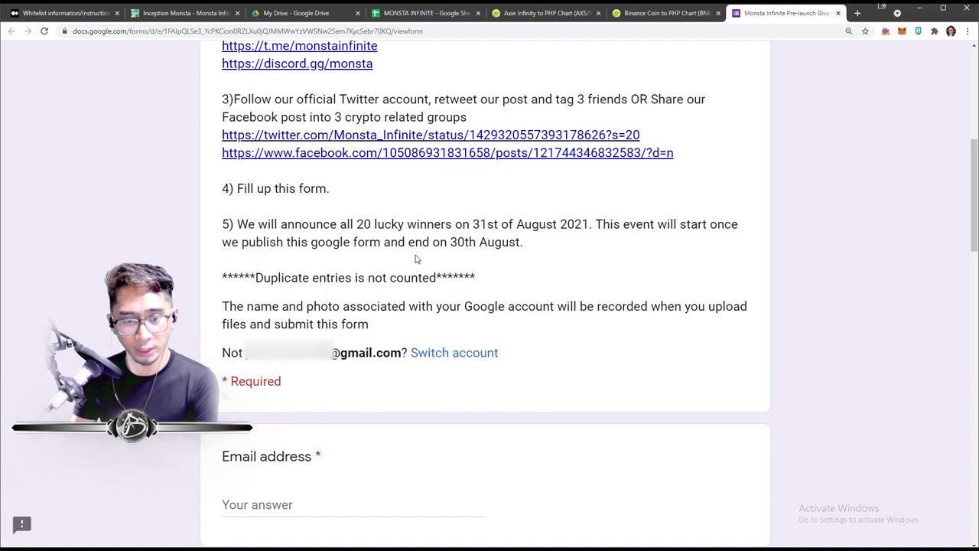
scroll(306, 340, down, 6)
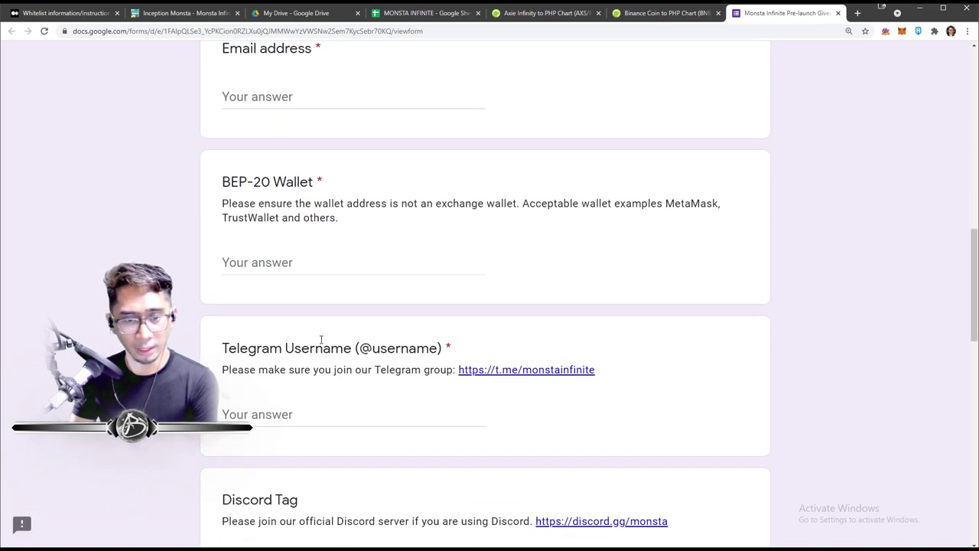
- Examine the form's BEP-20 Wallet and Telegram Username questions and their accompanying notes
scroll(321, 339, down, 1)
scroll(321, 339, up, 2)
scroll(321, 340, down, 2)
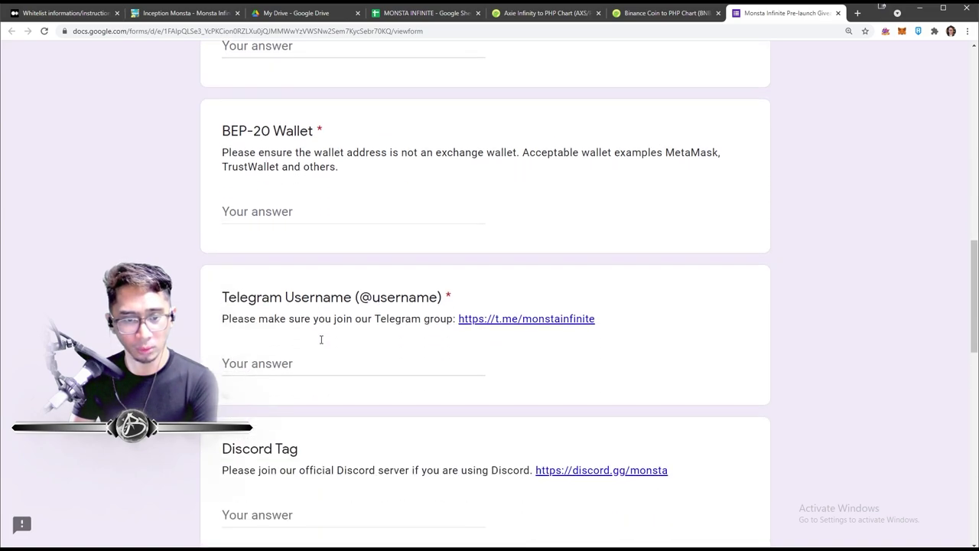
click(313, 362)
drag(252, 318, 365, 322)
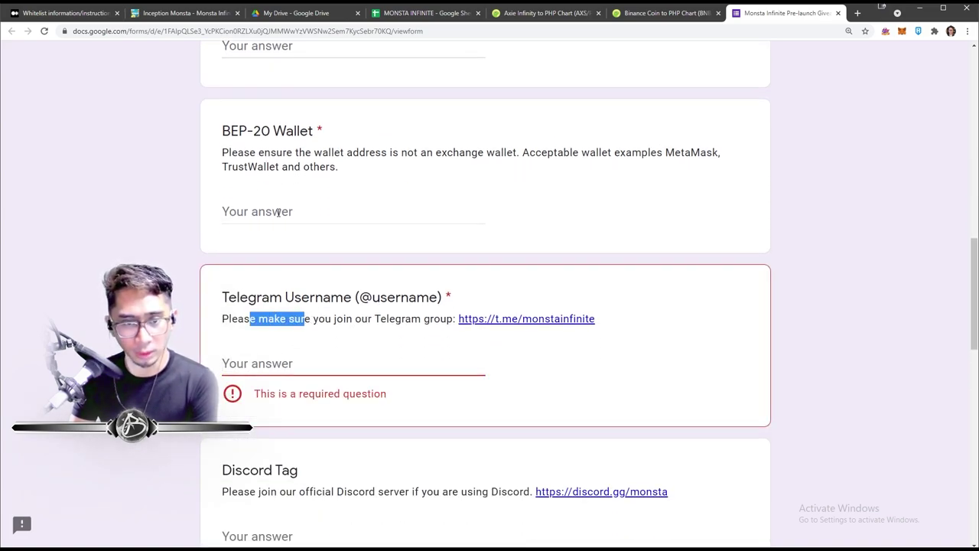
drag(243, 131, 342, 152)
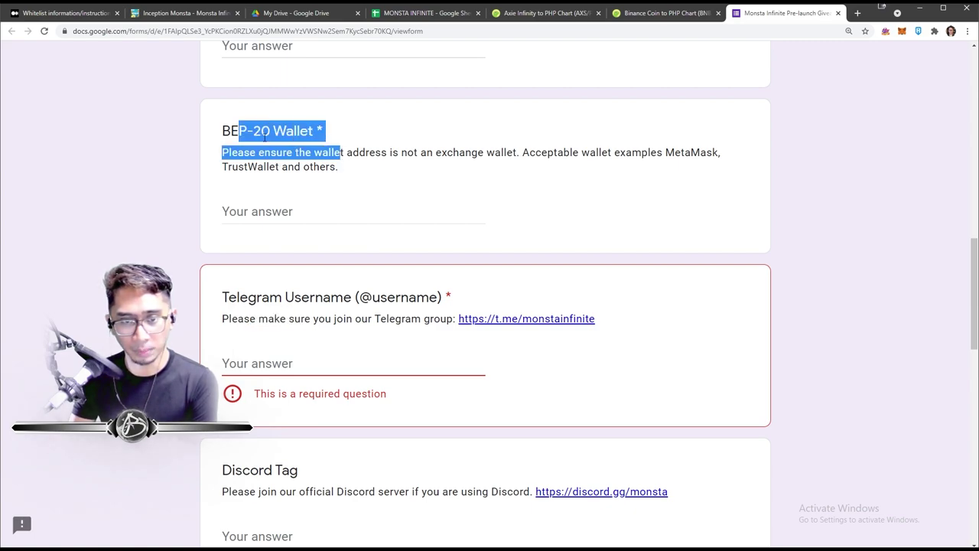
- Examine the form's Discord, Twitter/Facebook profile and three chat screenshot upload questions
scroll(304, 168, down, 5)
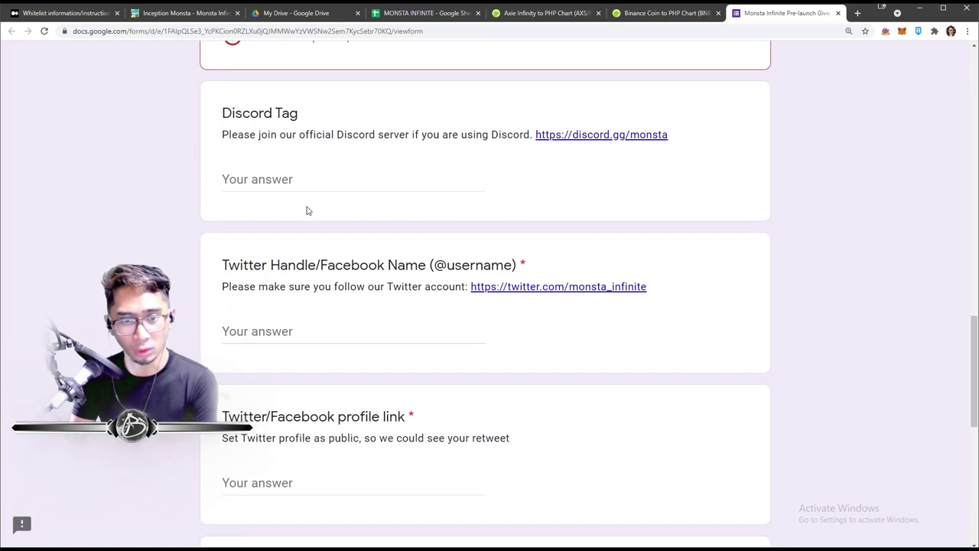
scroll(306, 236, down, 2)
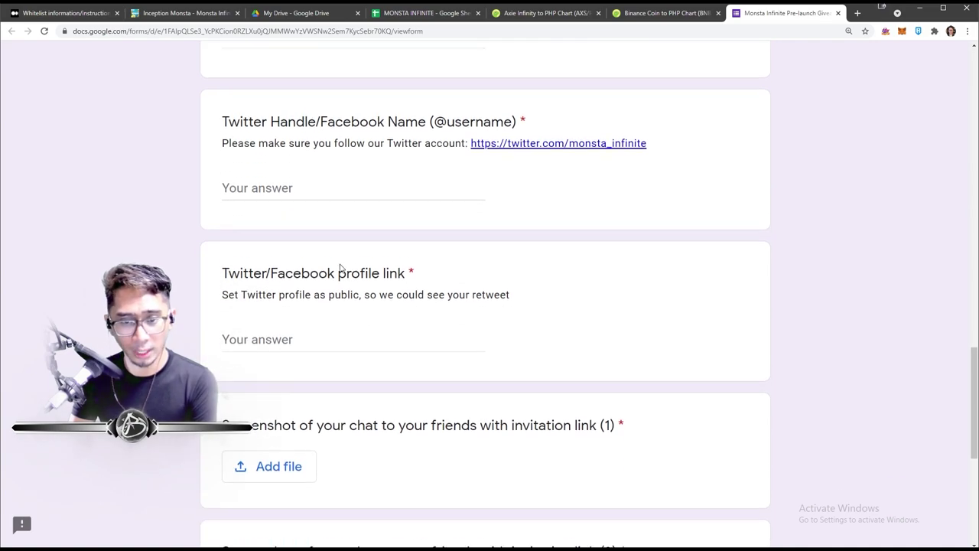
drag(262, 263, 383, 263)
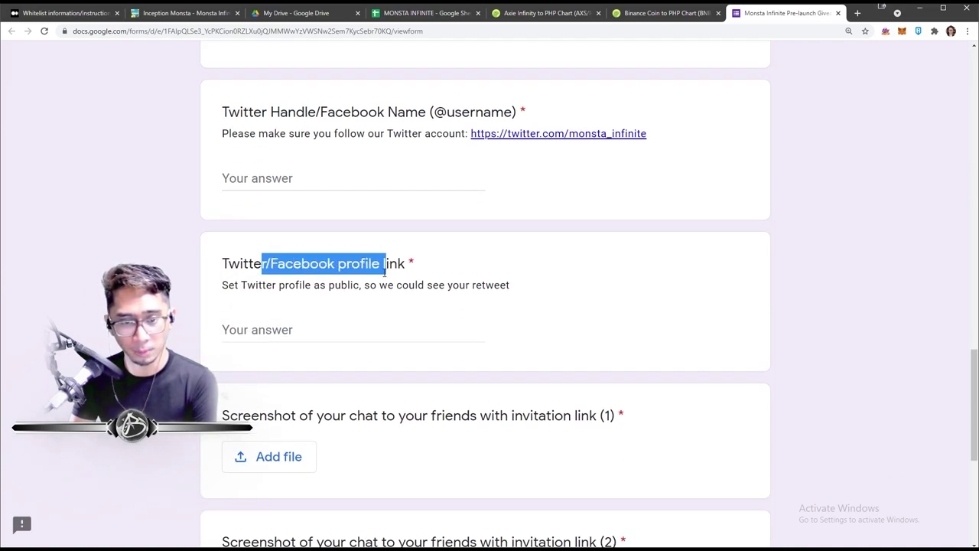
scroll(327, 326, down, 2)
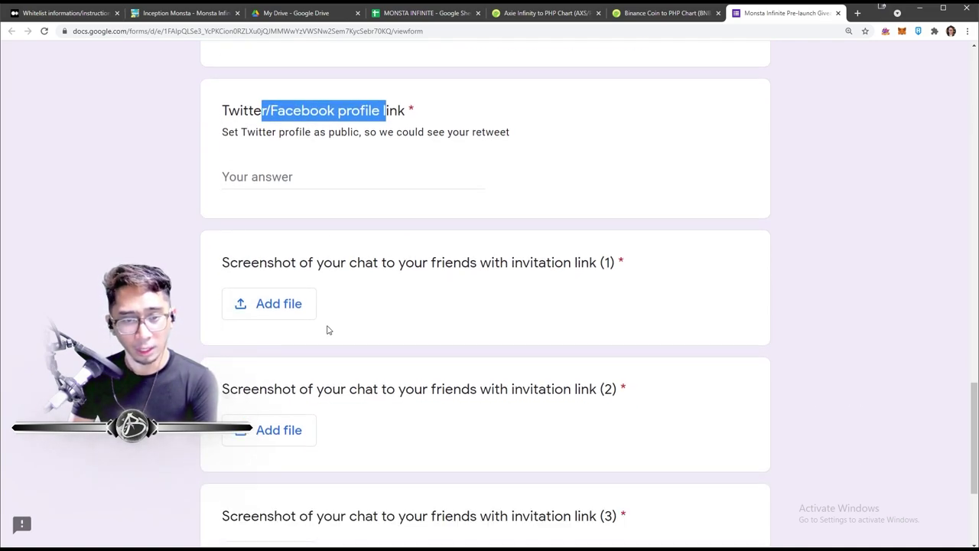
drag(373, 262, 423, 262)
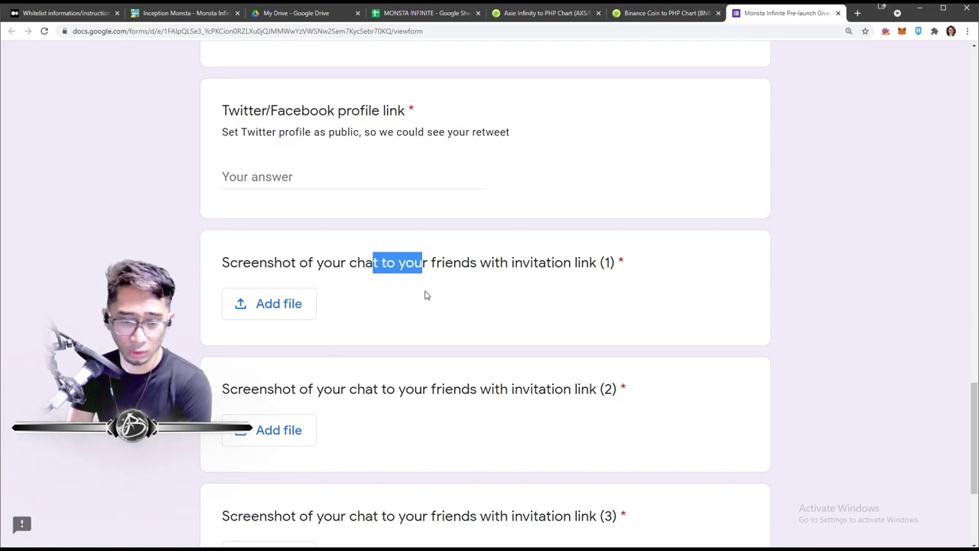
scroll(425, 293, down, 2)
drag(317, 287, 373, 287)
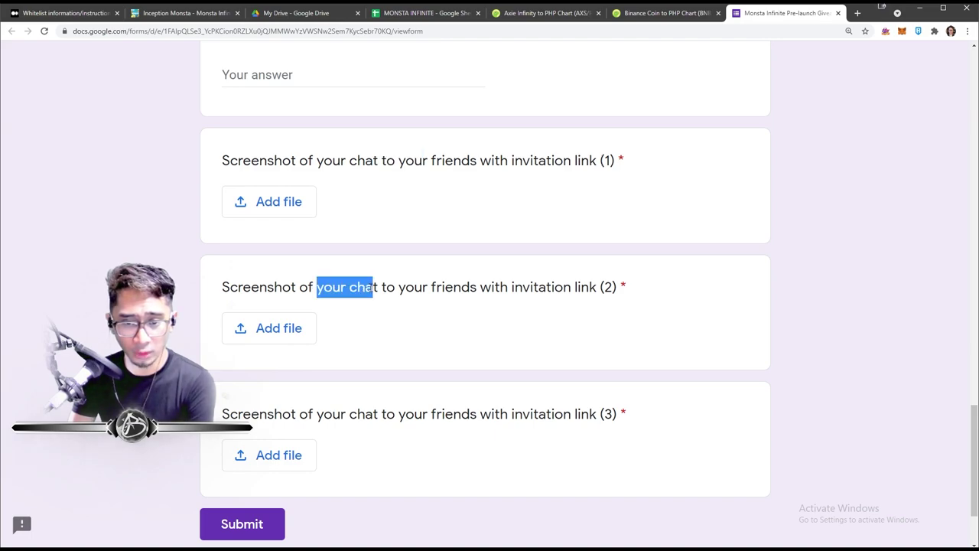
scroll(375, 287, down, 1)
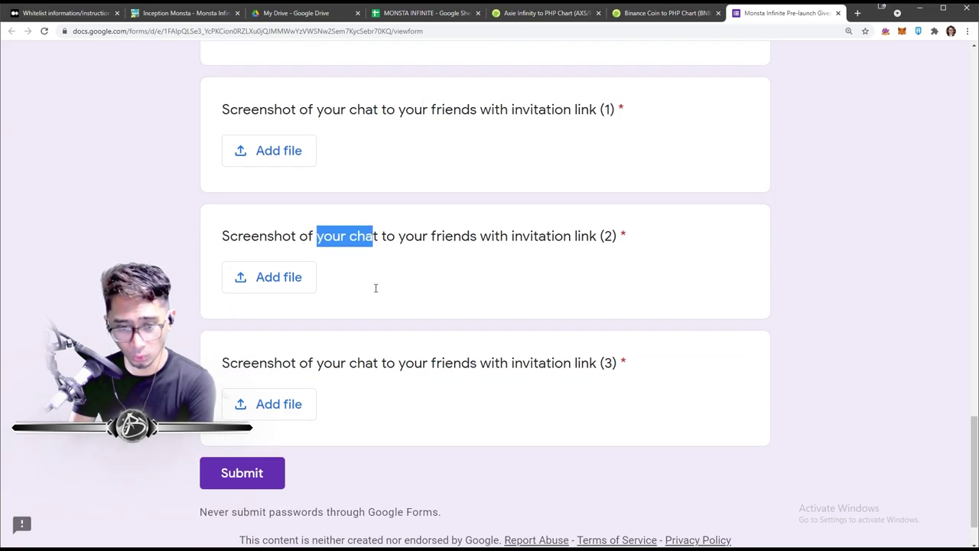
drag(334, 364, 513, 375)
- Review the giveaway form again from its introduction through the email, wallet and Telegram questions
scroll(516, 382, up, 15)
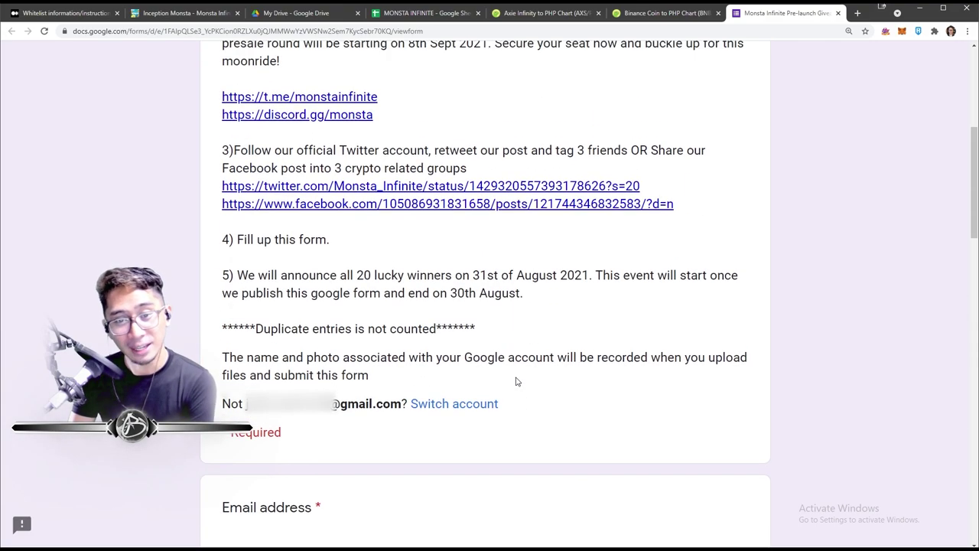
scroll(517, 381, up, 5)
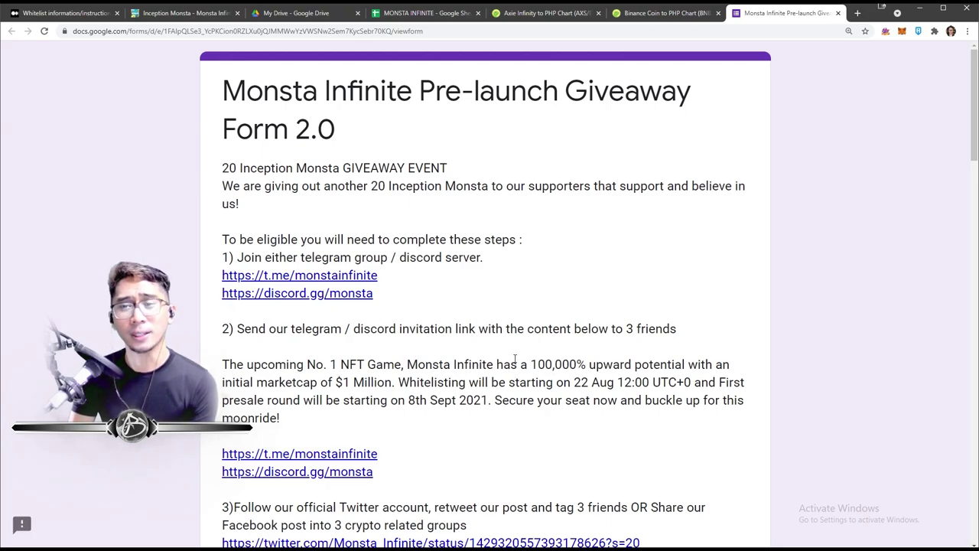
scroll(586, 348, down, 9)
scroll(586, 348, up, 4)
scroll(583, 352, down, 3)
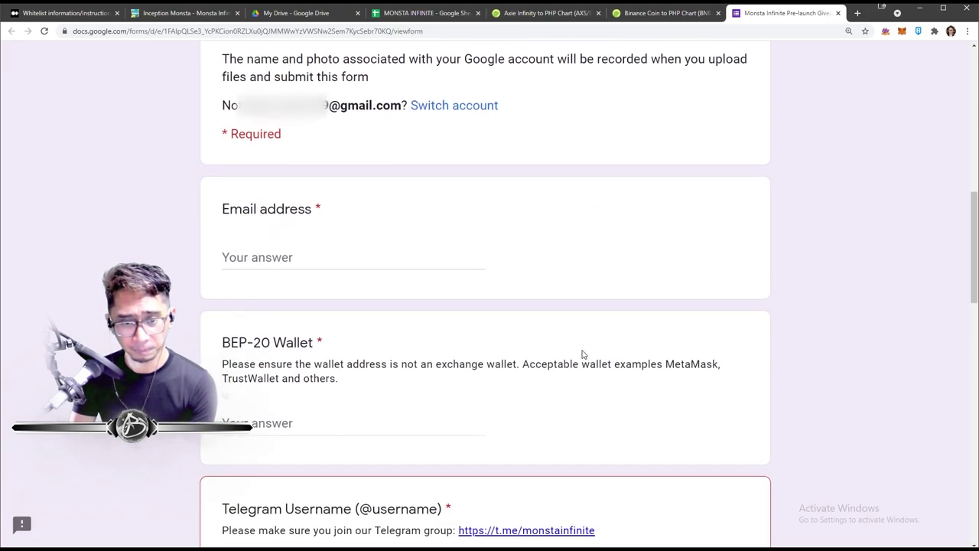
scroll(581, 354, down, 3)
scroll(579, 354, up, 1)
scroll(354, 184, down, 1)
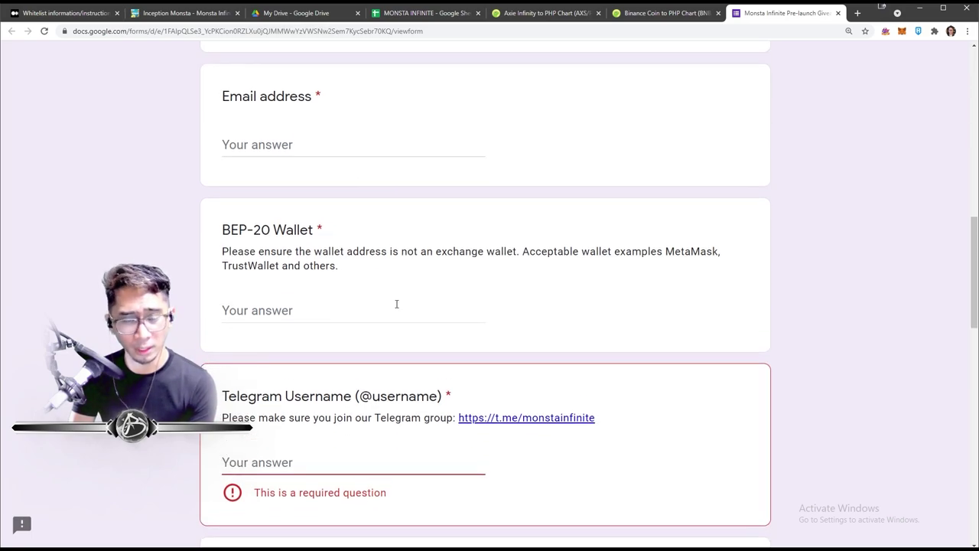
- Dismiss the MetaMask wallet prompt and enter a sample wallet address as the BEP-20 Wallet answer
scroll(396, 304, down, 1)
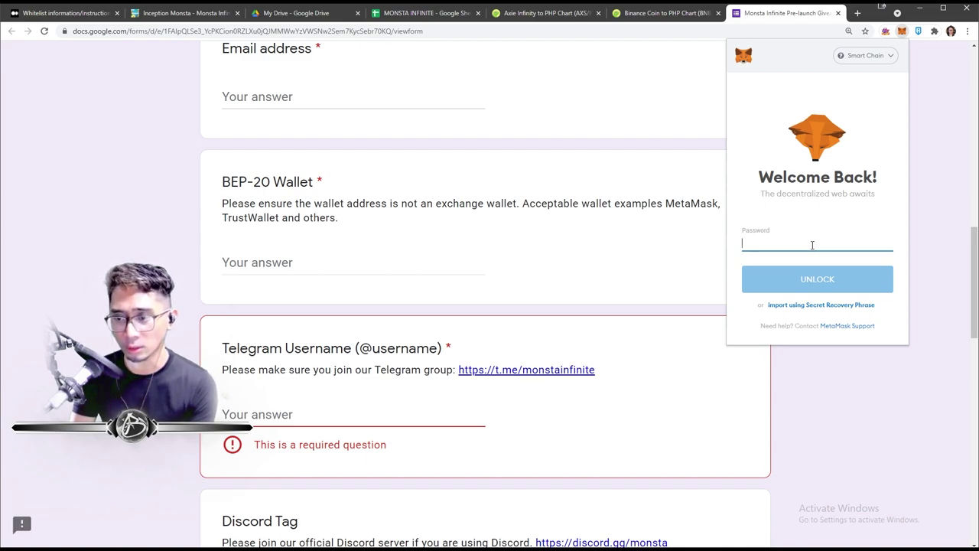
click(825, 89)
click(304, 264)
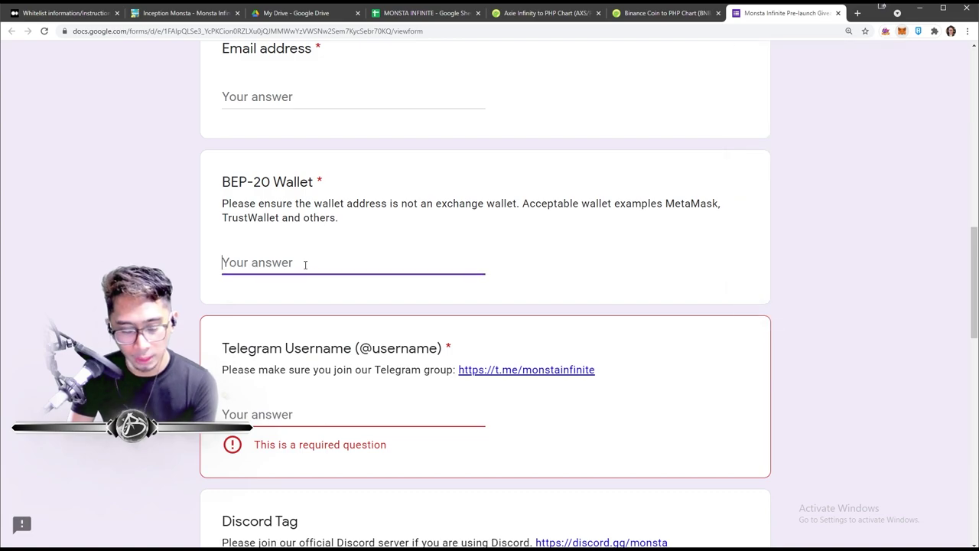
text(x0123iofjhohfowut78439)
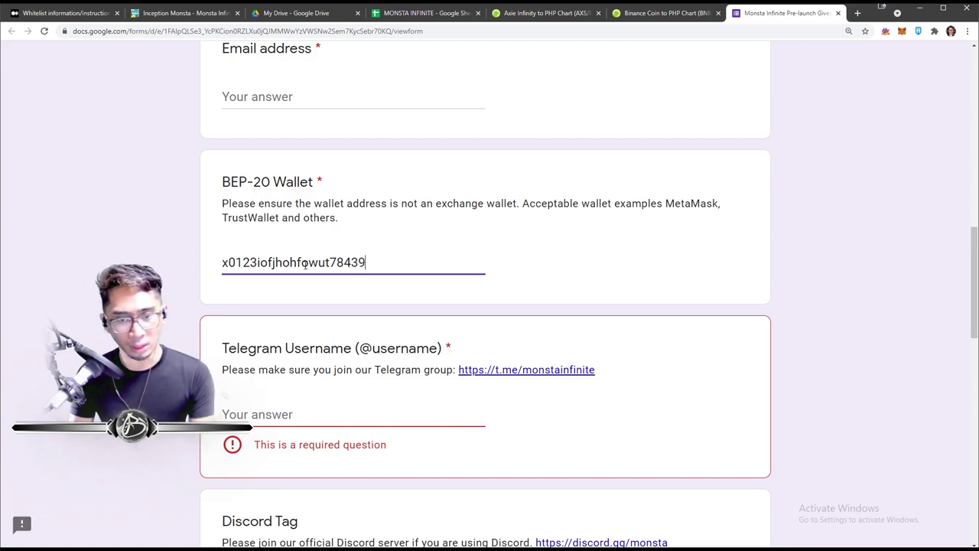
- Clear the sample wallet address from the form's BEP-20 Wallet answer
double_click(356, 269)
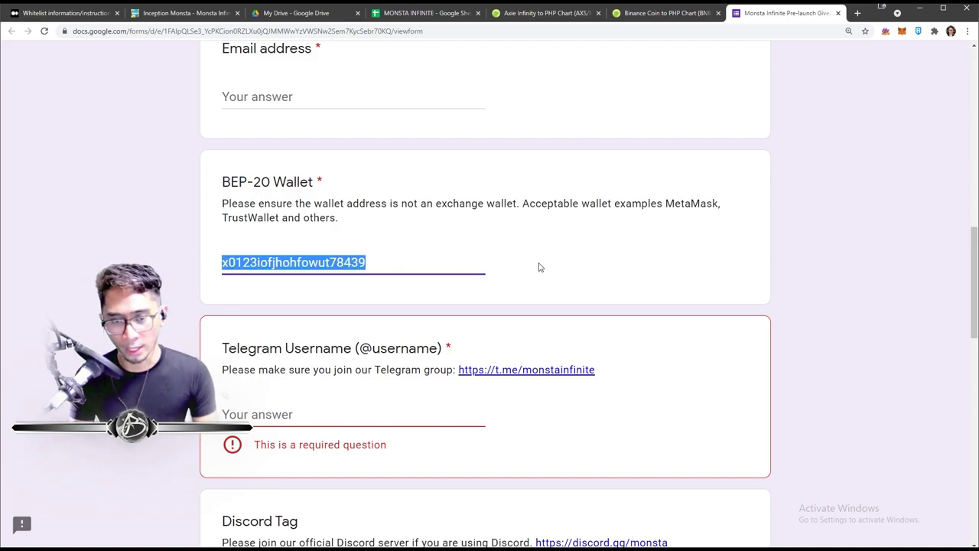
key(BackSpace)
scroll(543, 326, down, 2)
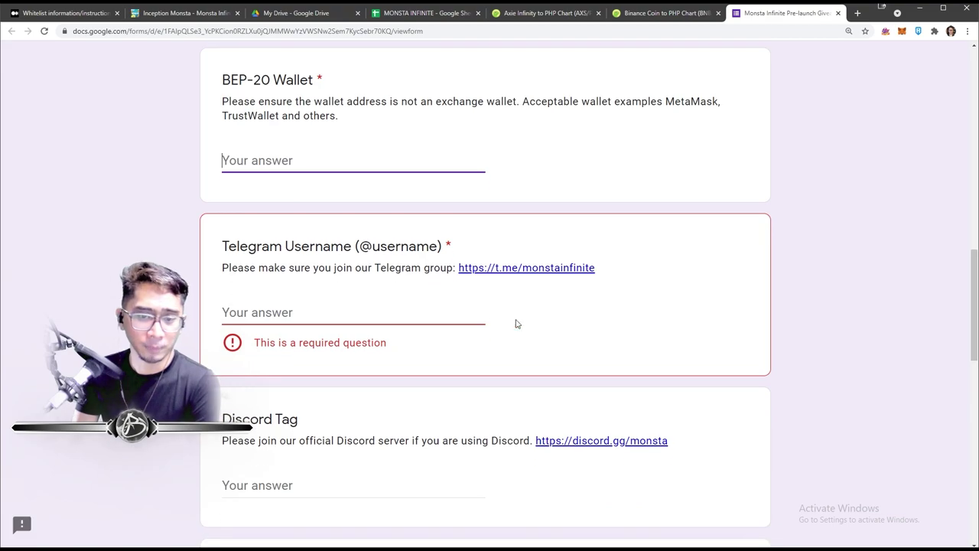
- Switch to Telegram, copy the username from the profile's username setting, and cancel without saving any change
key(alt+Tab)
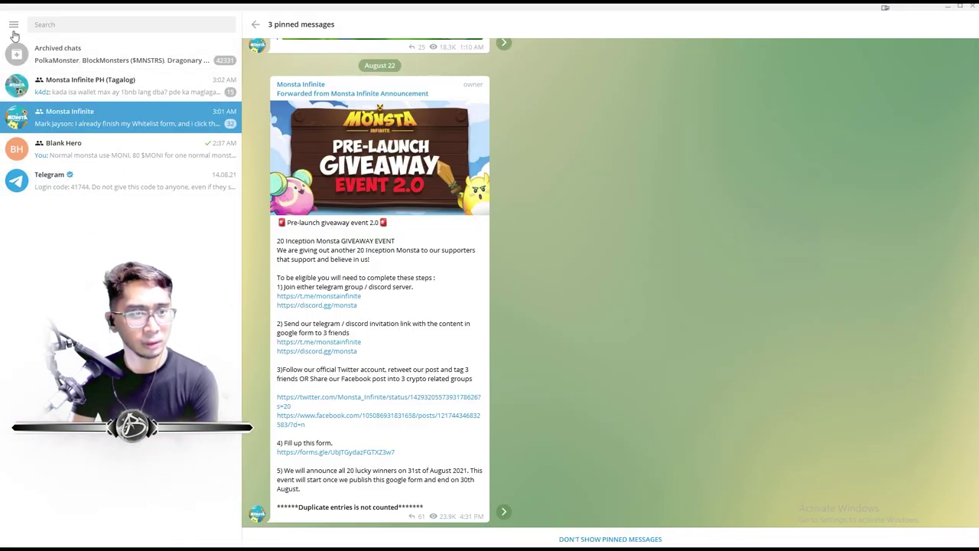
click(14, 25)
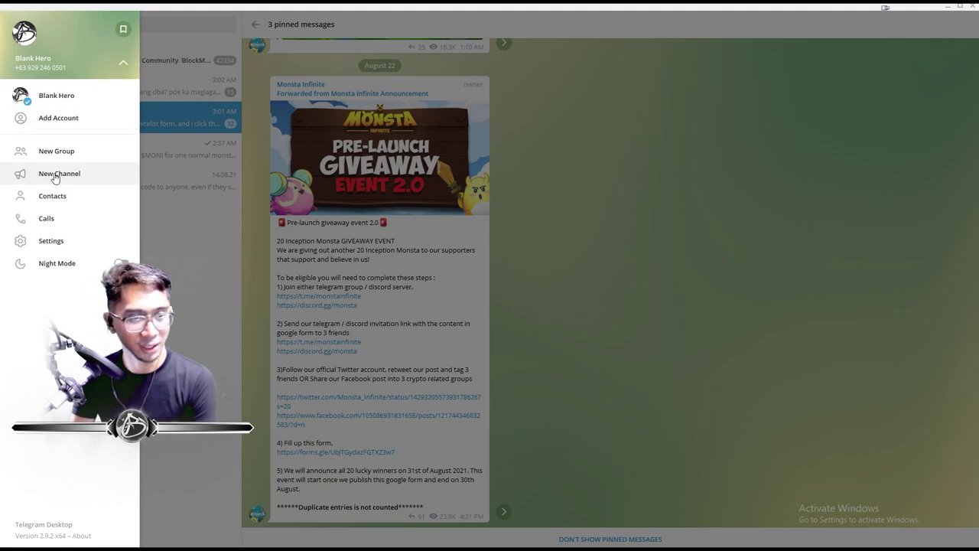
click(48, 240)
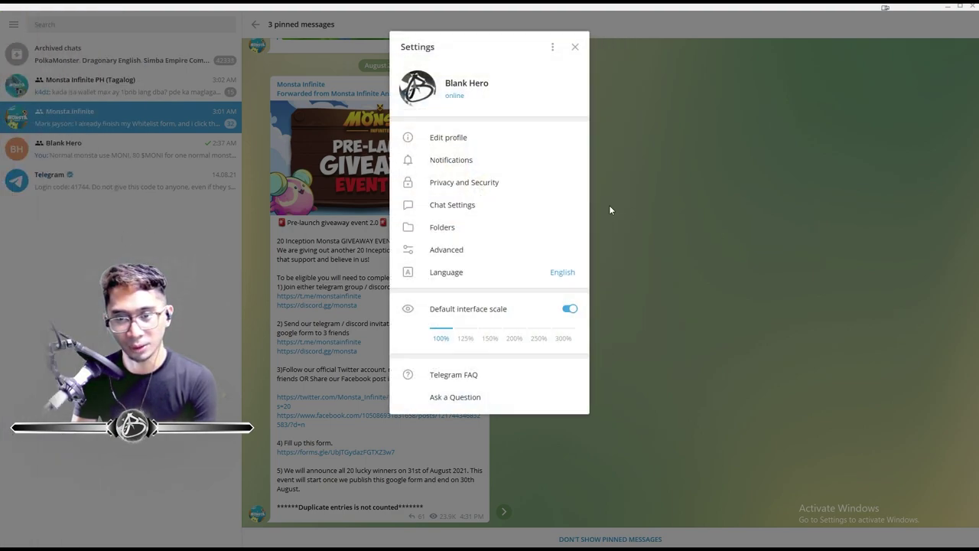
click(451, 138)
click(488, 234)
double_click(498, 221)
key(ctrl+c)
key(BackSpace)
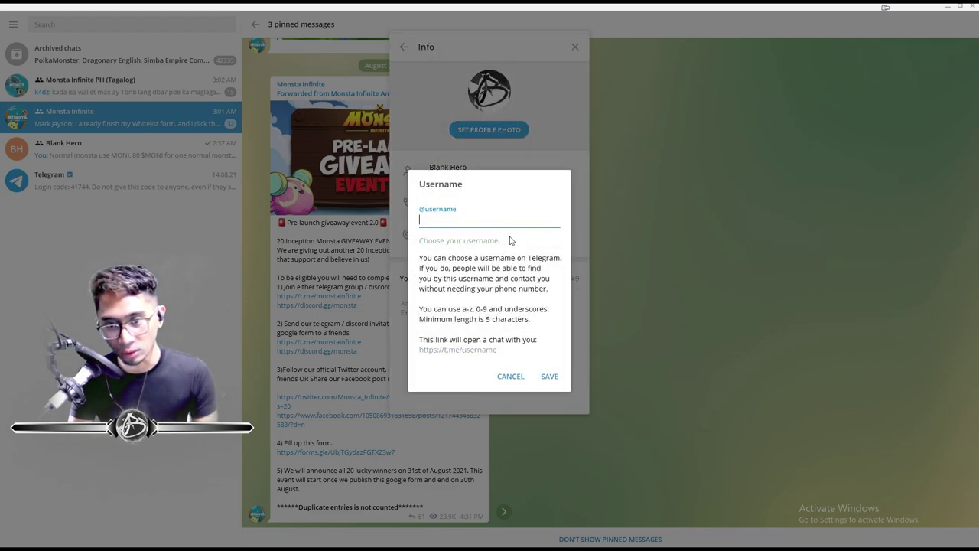
click(511, 375)
key(Escape)
- Back in the giveaway form, paste the copied username as the BEP-20 Wallet and Telegram Username answers, prefixing the Telegram one with @
key(alt+Tab)
click(287, 163)
key(ctrl+v)
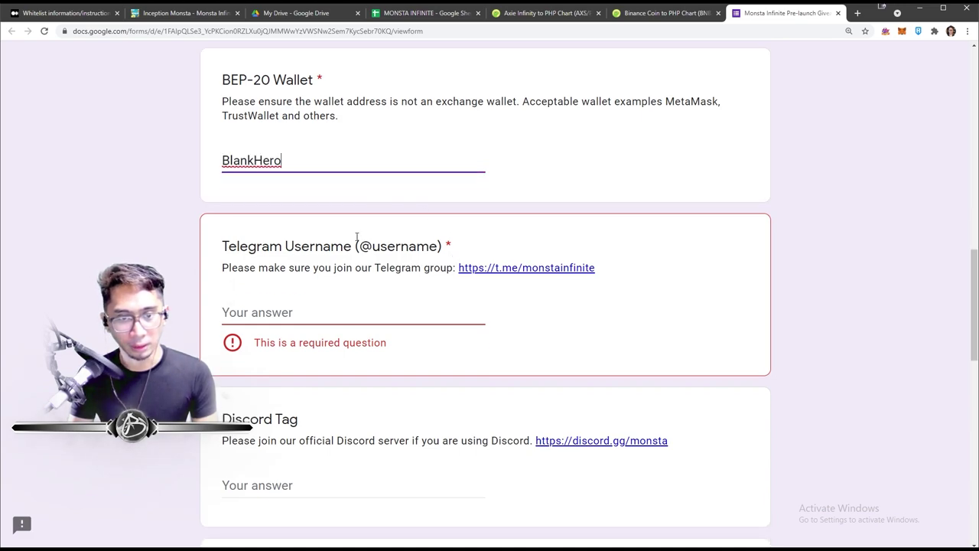
click(339, 330)
key(ctrl+v)
scroll(442, 313, down, 1)
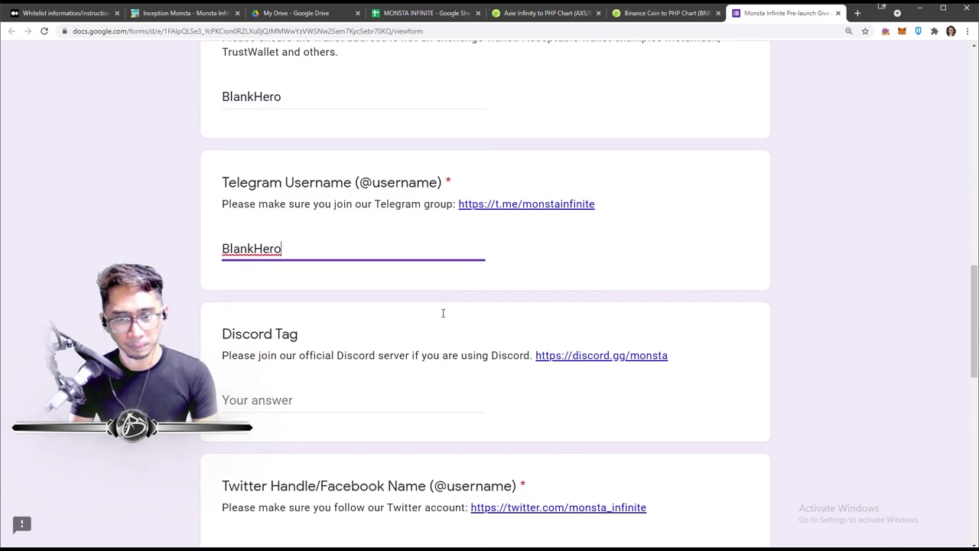
key(Home)
text(@)
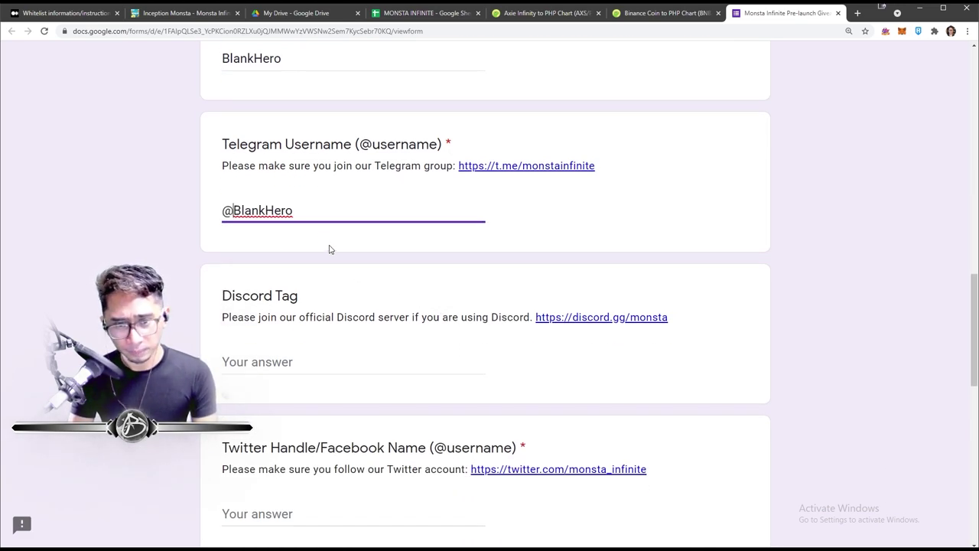
- Look over the form's Discord and Twitter/Facebook questions, and reread the eligibility steps in its introduction
scroll(374, 326, down, 1)
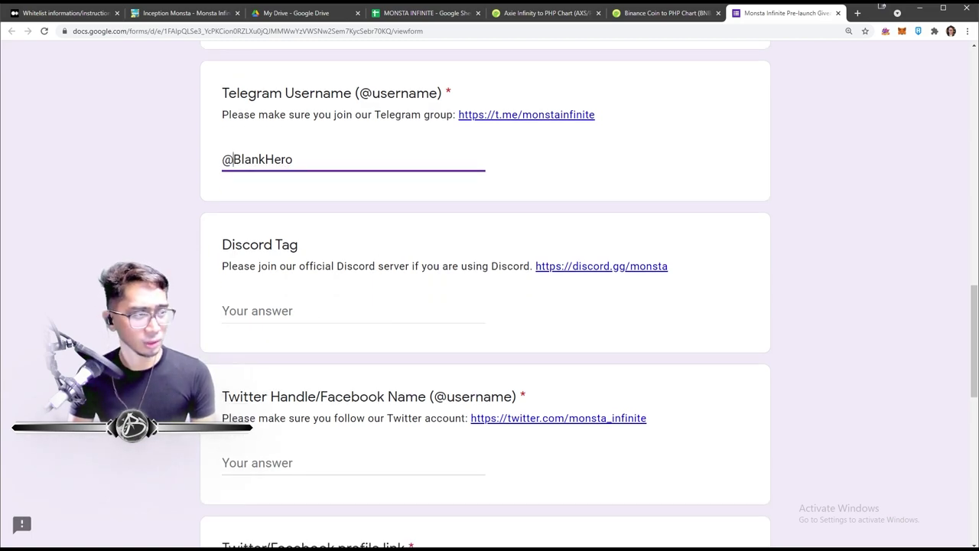
scroll(257, 343, down, 1)
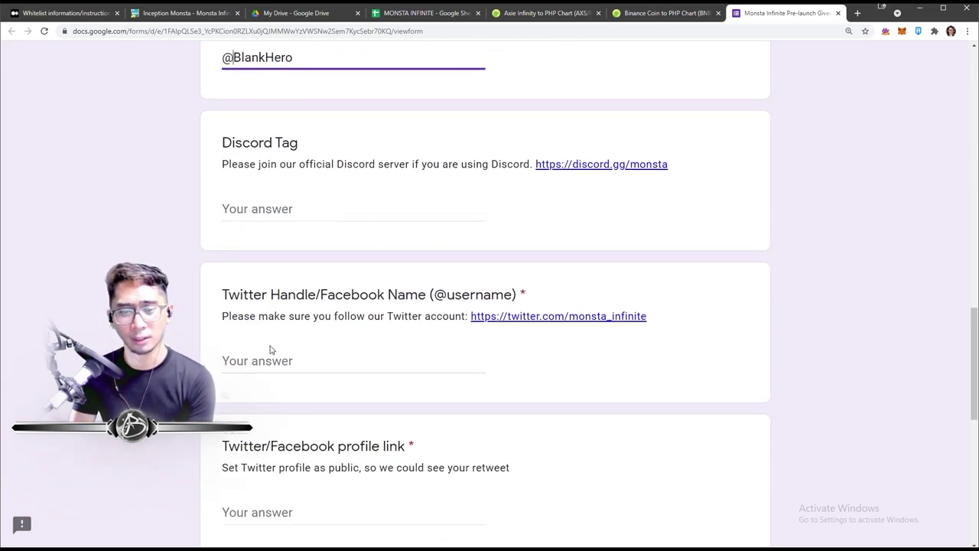
scroll(281, 330, up, 2)
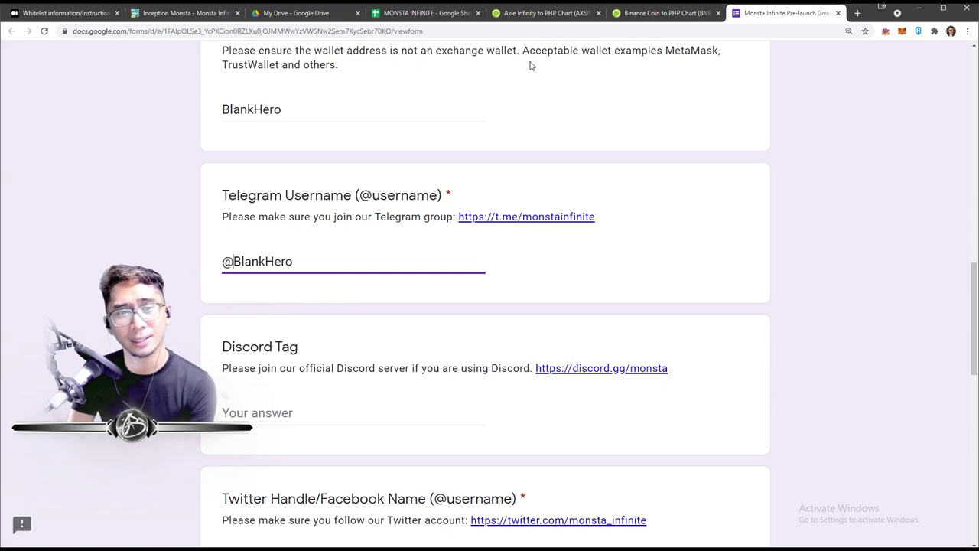
scroll(559, 107, up, 3)
scroll(647, 241, up, 10)
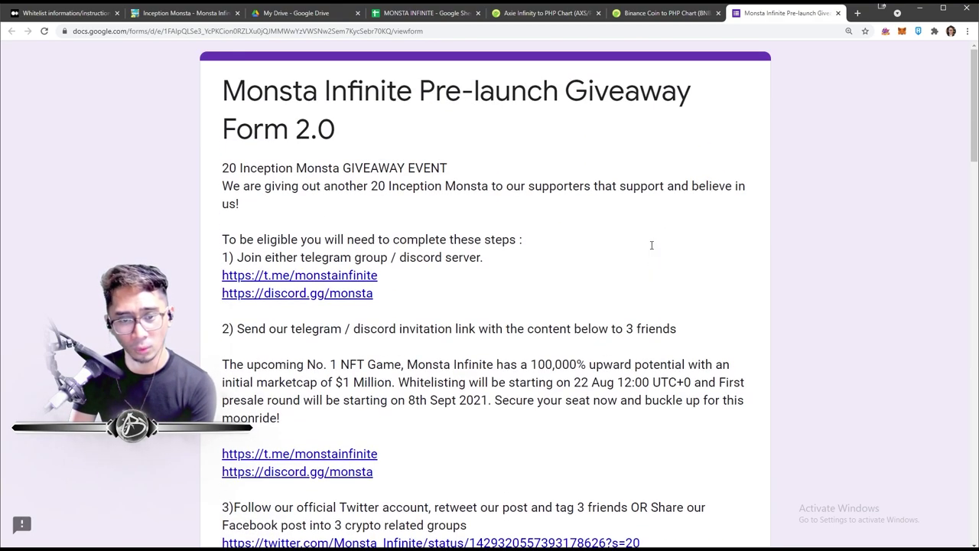
scroll(651, 250, down, 1)
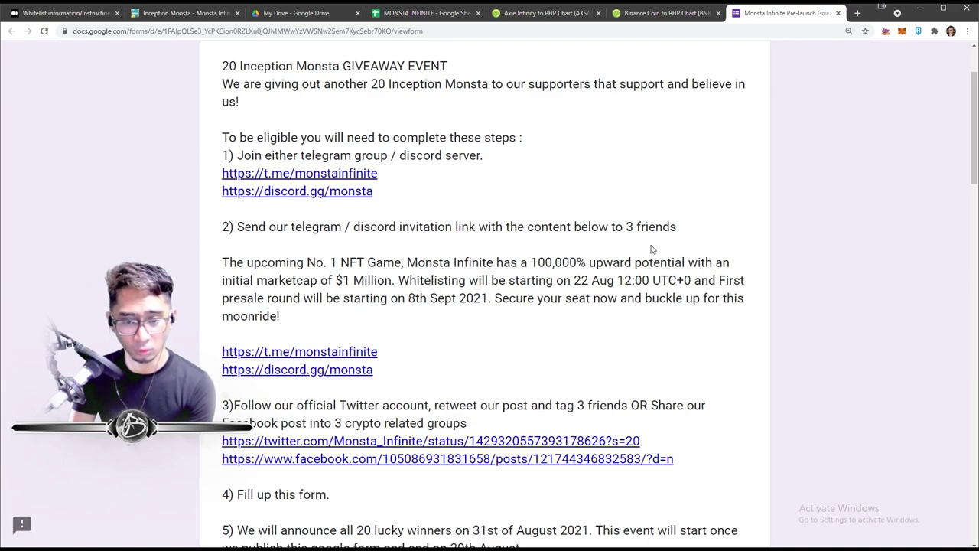
scroll(652, 249, down, 1)
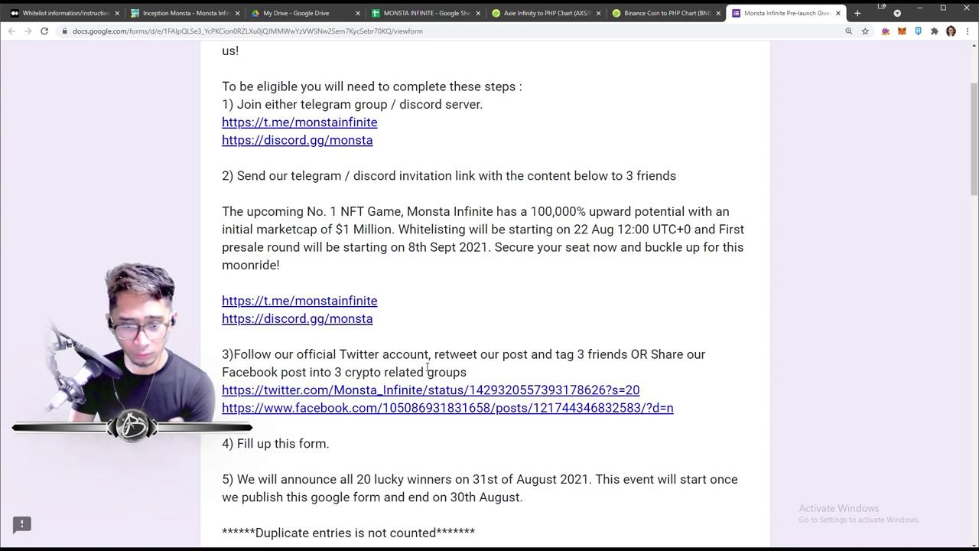
- View the Monsta Infinite tweet linked in eligibility step 3, enlarge its ROI chart image, and return to the form
click(455, 392)
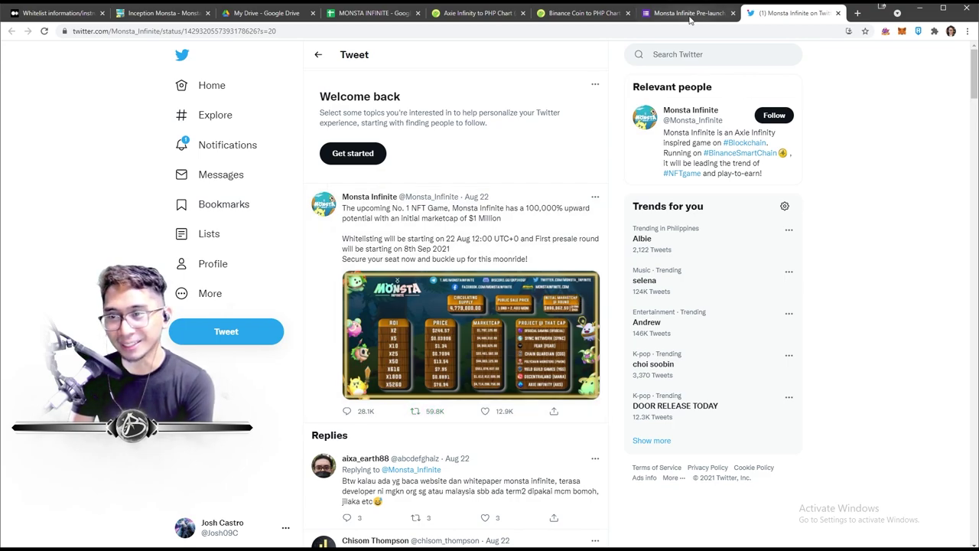
click(434, 340)
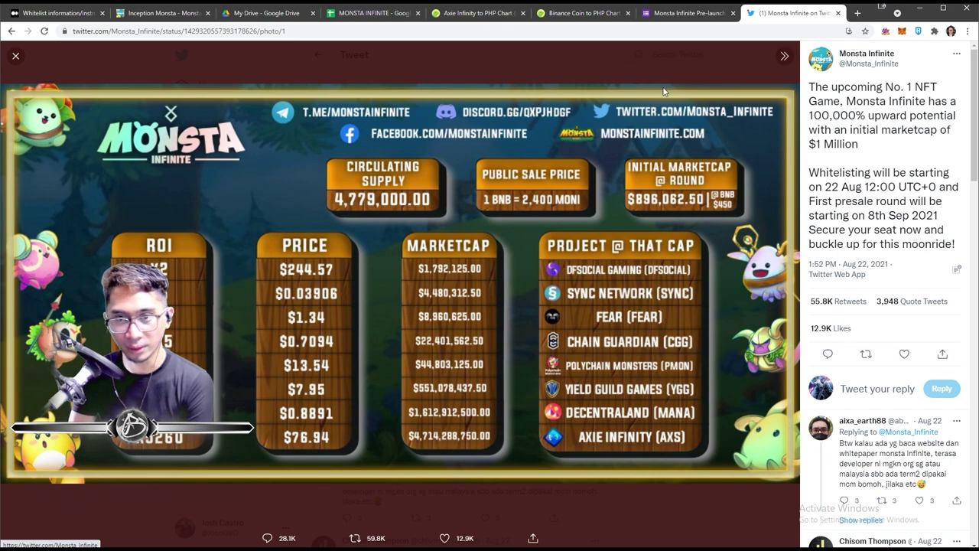
click(670, 14)
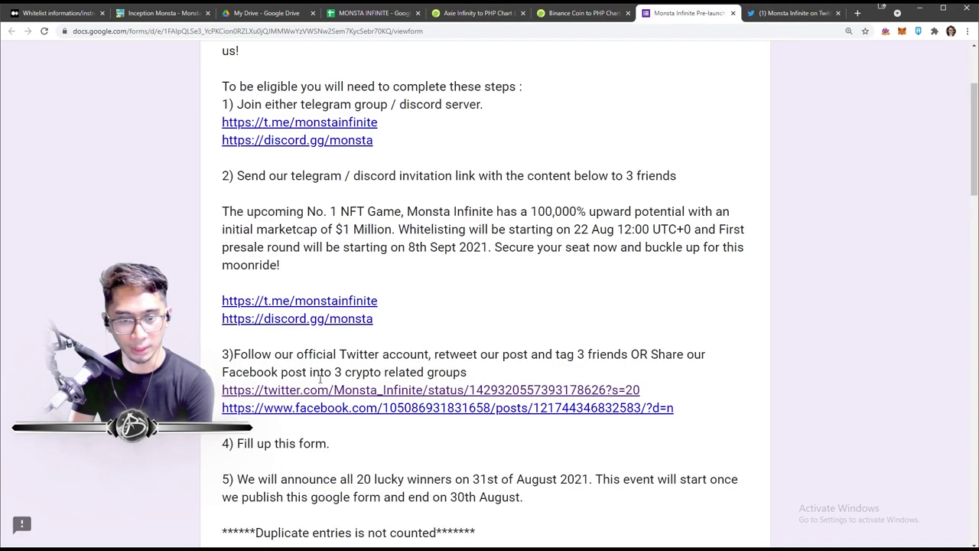
- Open the Facebook post linked in eligibility step 3, and return to the form's remaining giveaway instructions
click(369, 411)
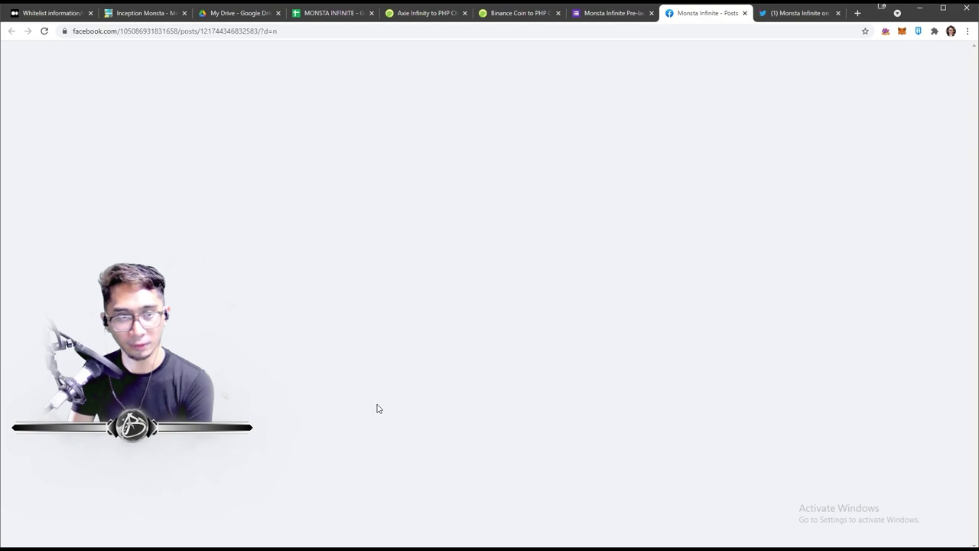
click(608, 16)
scroll(433, 353, down, 2)
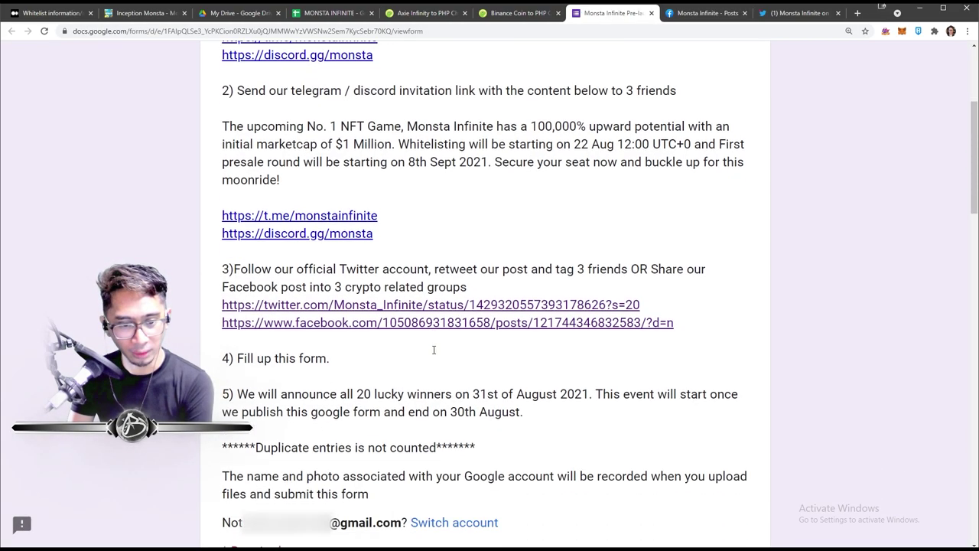